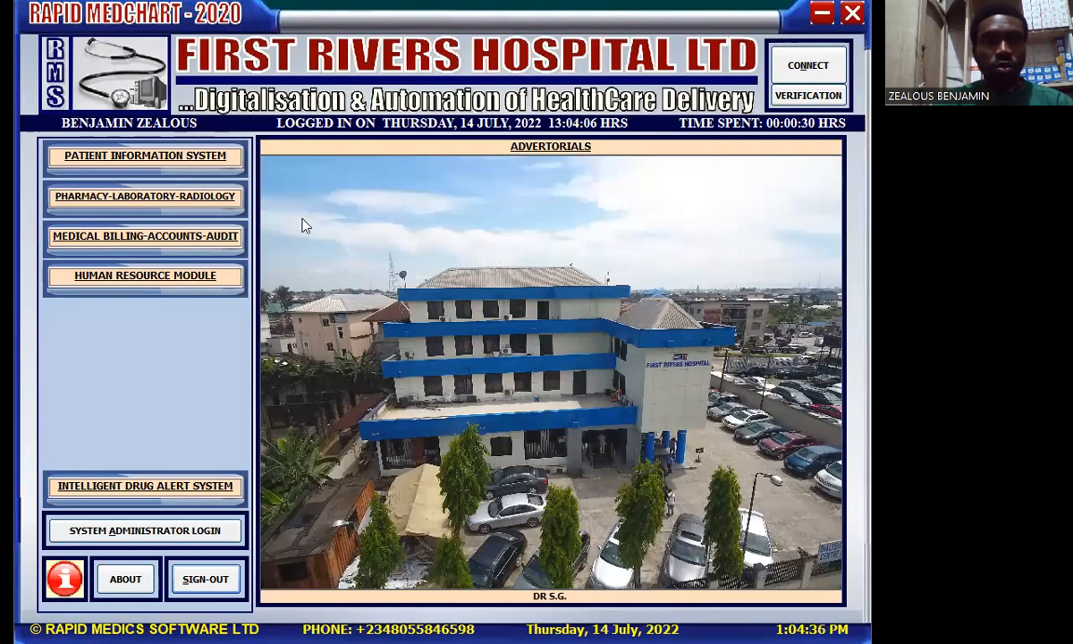
# Step: Open the Pharmacy-Laboratory-Radiology options on the main menu to reach Satellite Pharmacy tracking
pyautogui.click(172, 196)
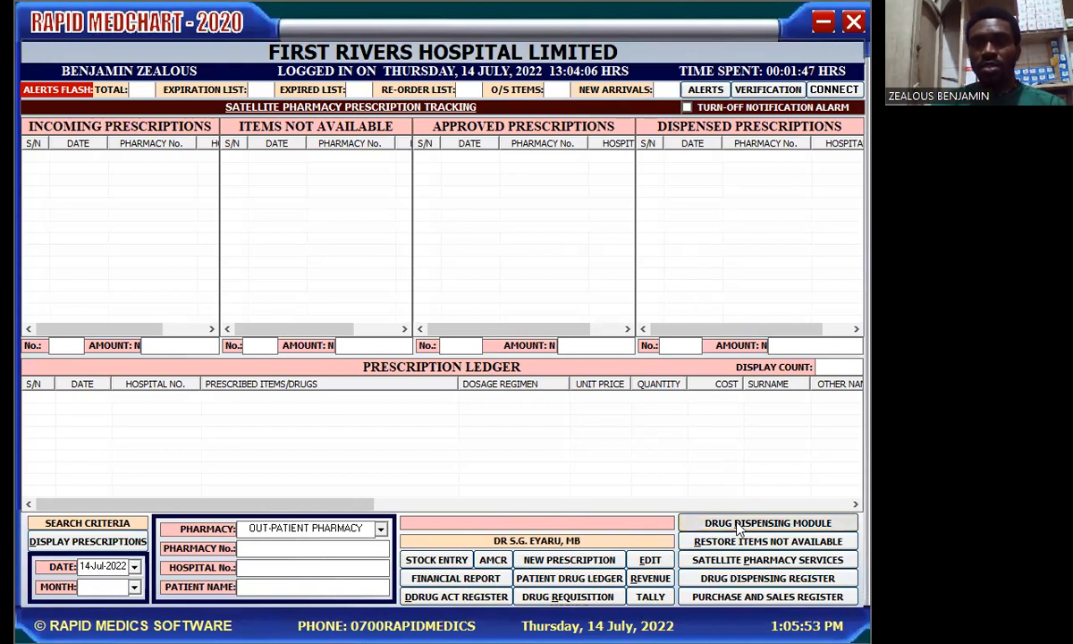
# Step: Launch the Drug Dispensing Module from the Prescription Tracking screen
pyautogui.click(738, 526)
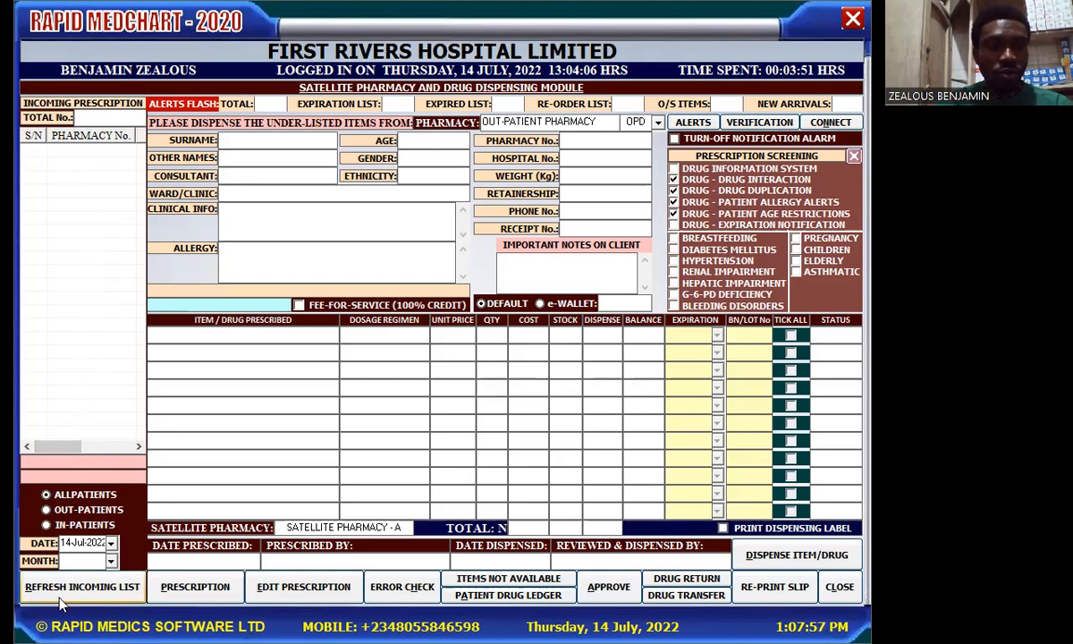
# Step: Refresh to load the 42 incoming prescriptions, browse them, then close the dispensing module
pyautogui.click(105, 586)
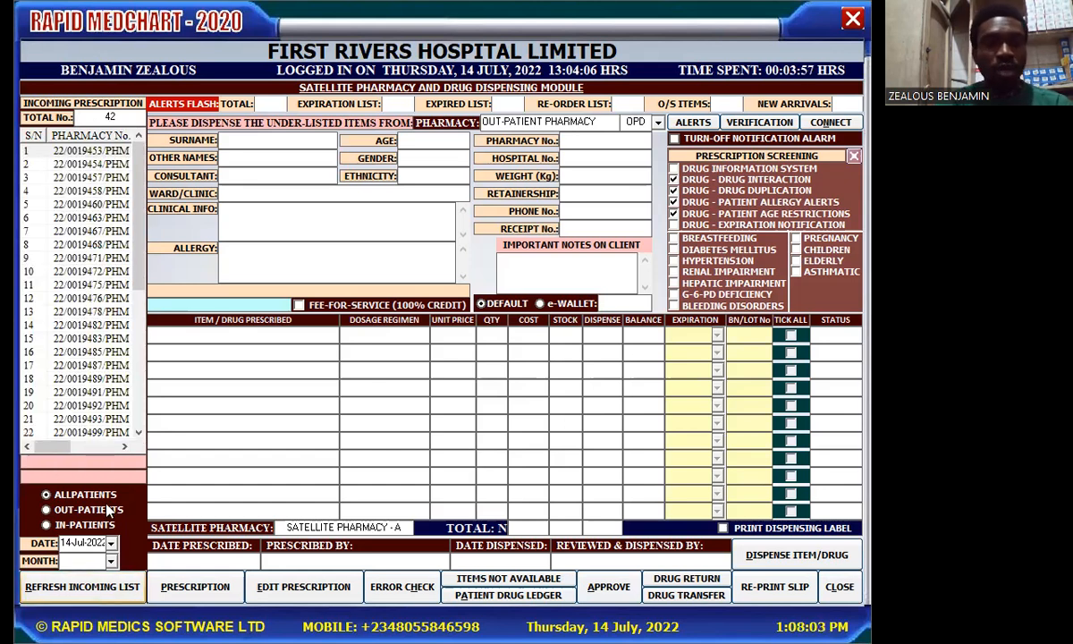
pyautogui.moveTo(140, 220); pyautogui.dragTo(143, 161)
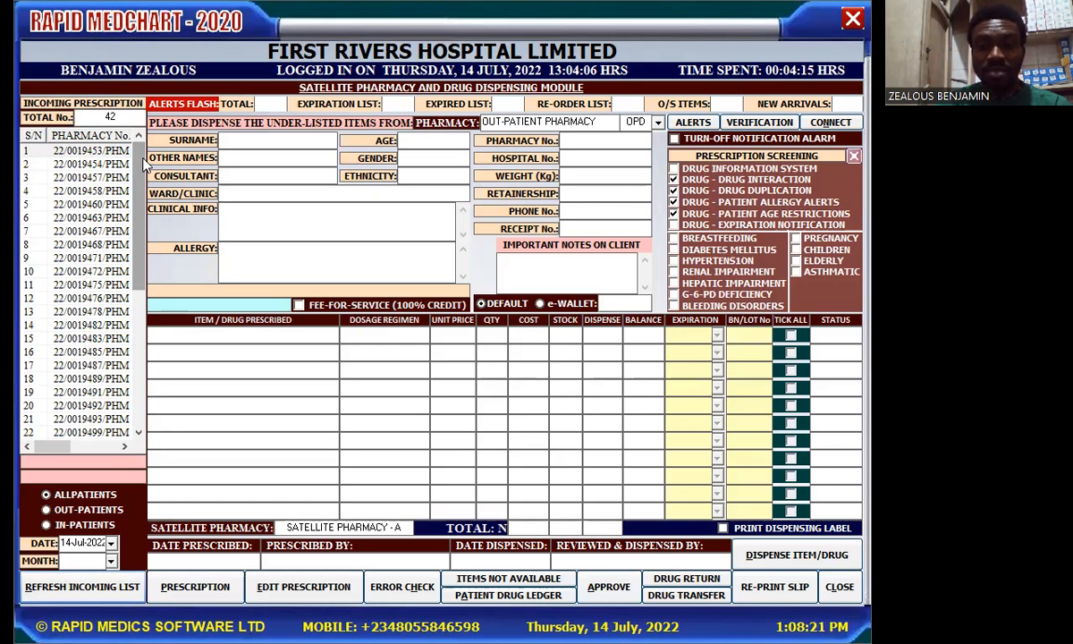
pyautogui.click(854, 21)
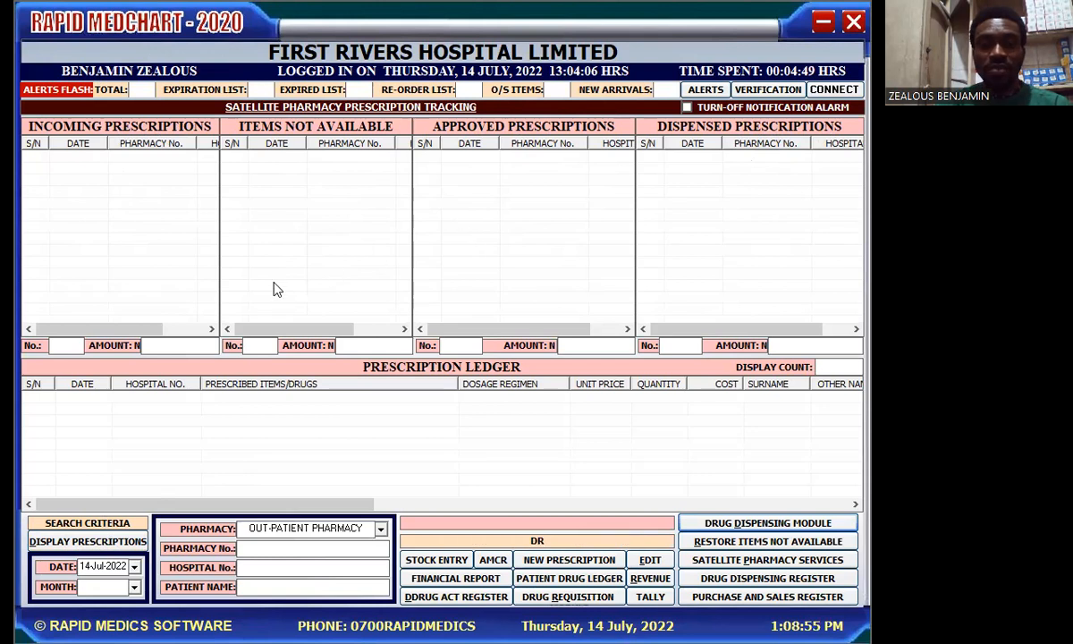
# Step: Display the 14-Jul-2022 prescriptions in all four tracking grids
pyautogui.click(53, 543)
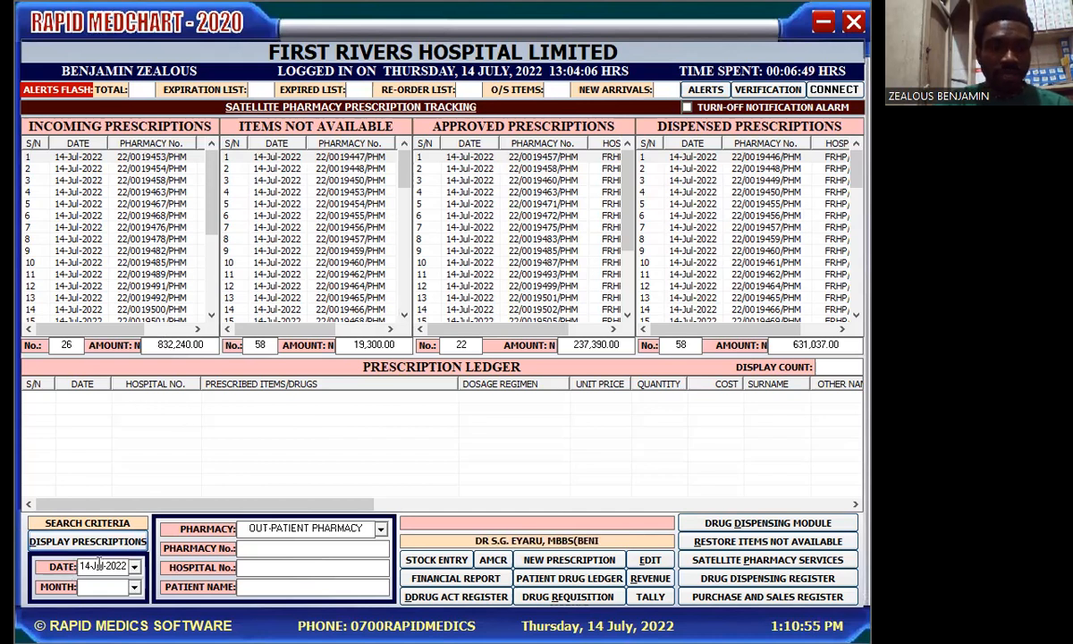
# Step: Change the prescription date to 13 July 2022 and display its prescriptions
pyautogui.click(135, 569)
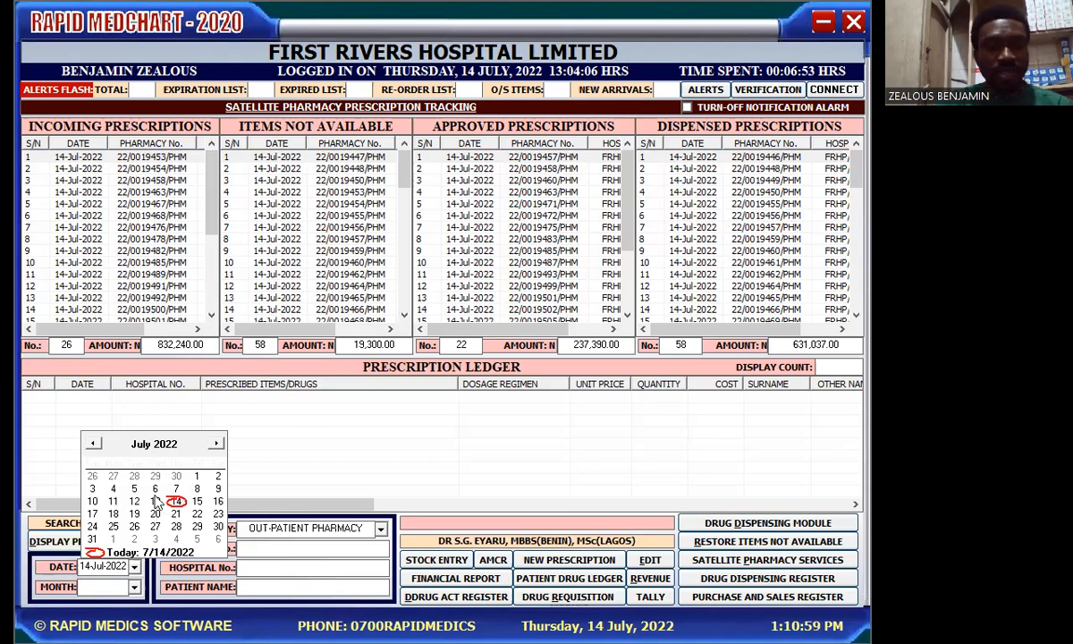
pyautogui.click(155, 504)
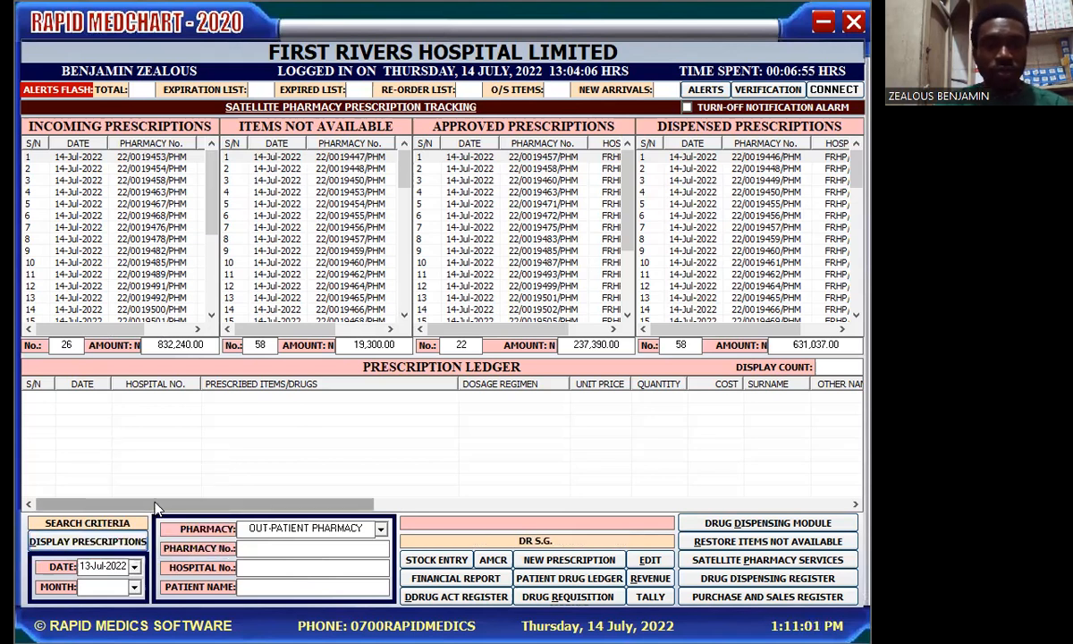
pyautogui.click(105, 543)
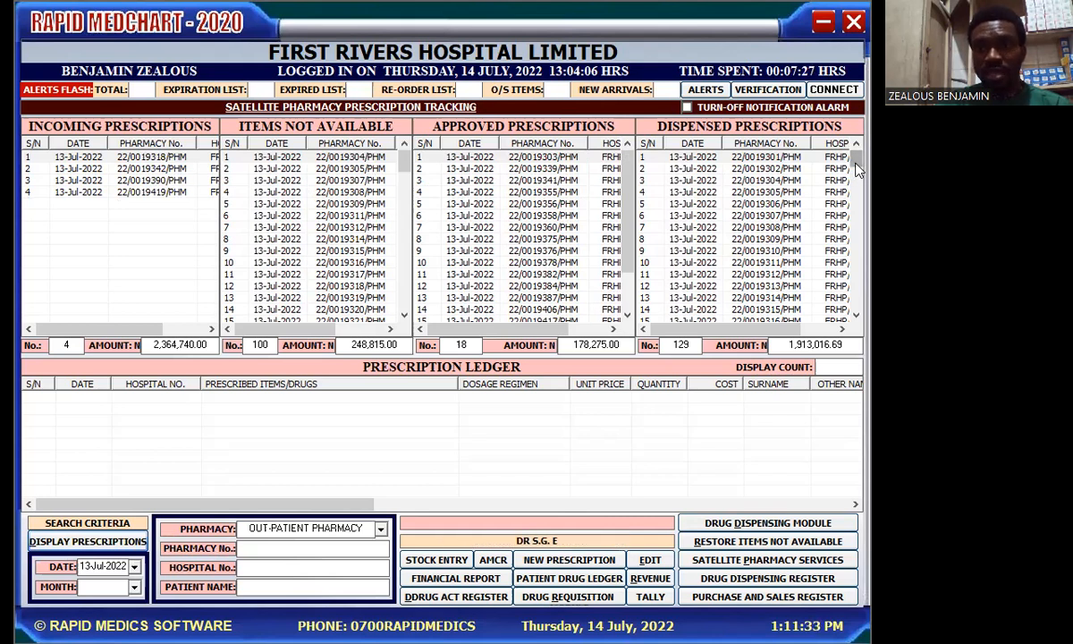
# Step: Select dispensed prescription row 92 to list its consumable fees, Gingko Biloba and Vitamin C items
pyautogui.moveTo(855, 159); pyautogui.dragTo(864, 332)
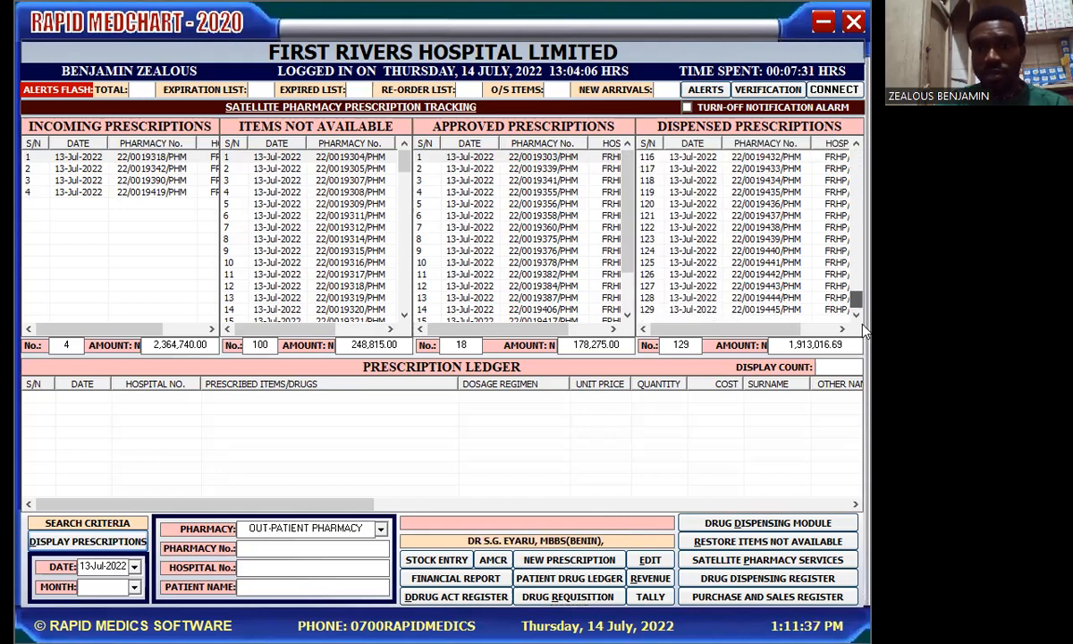
pyautogui.moveTo(861, 311); pyautogui.dragTo(858, 272)
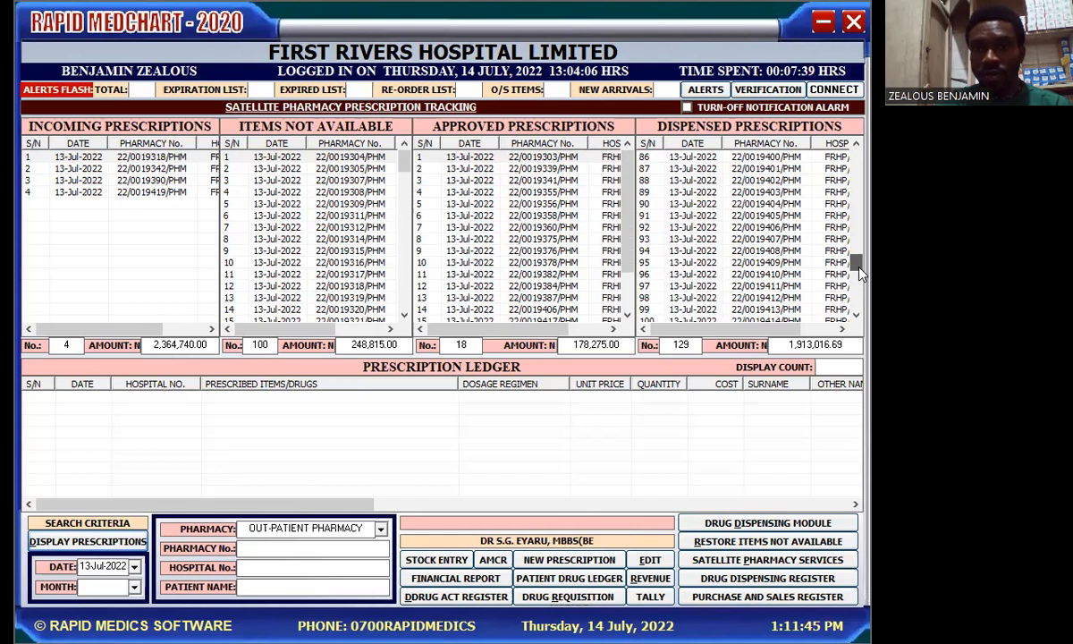
pyautogui.click(780, 230)
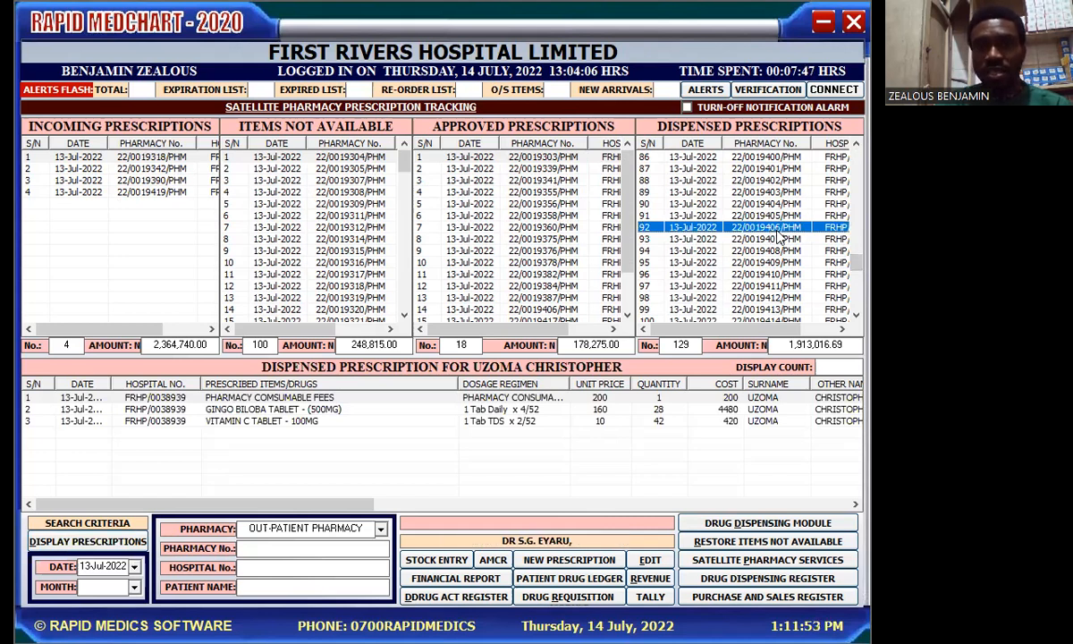
# Step: Select approved prescription row 14 to show its Vitamin E Capsule 1000 IU item
pyautogui.click(627, 316)
pyautogui.click(626, 316)
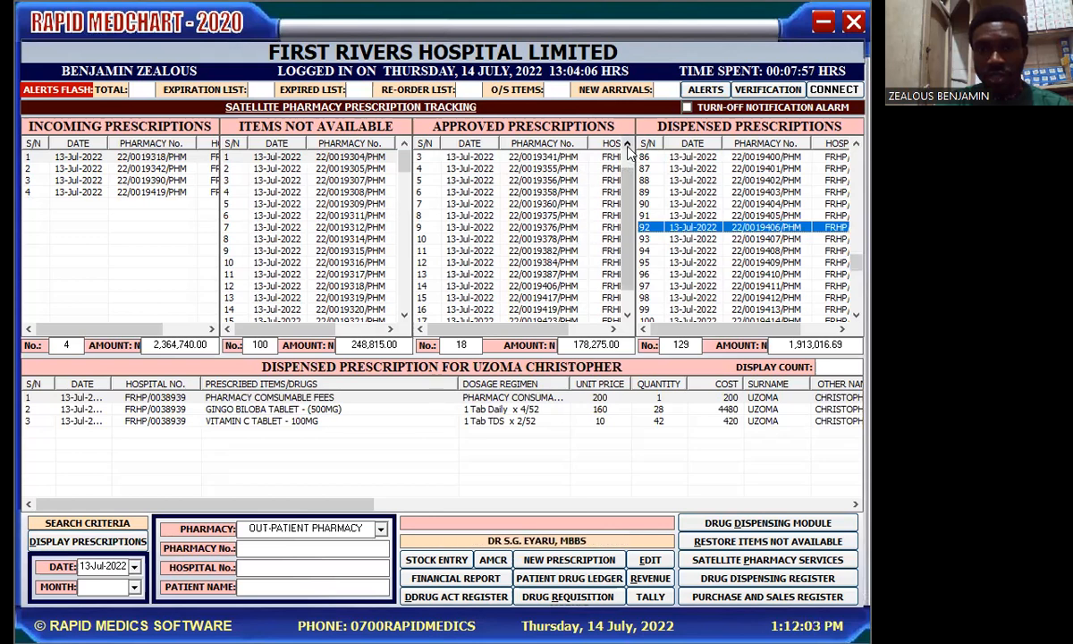
pyautogui.doubleClick(627, 146)
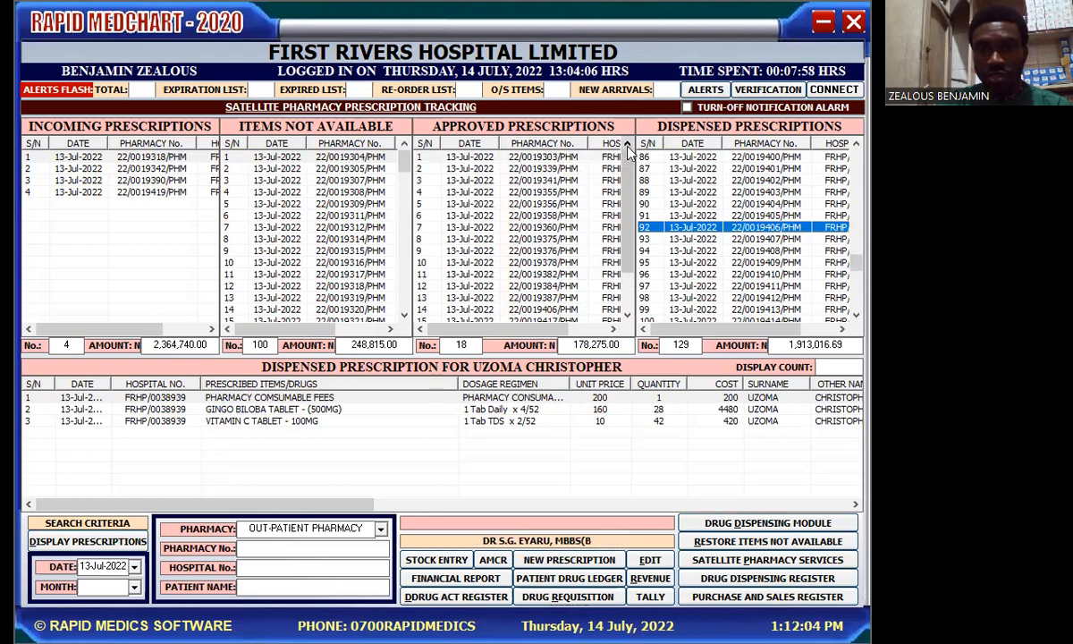
pyautogui.click(554, 310)
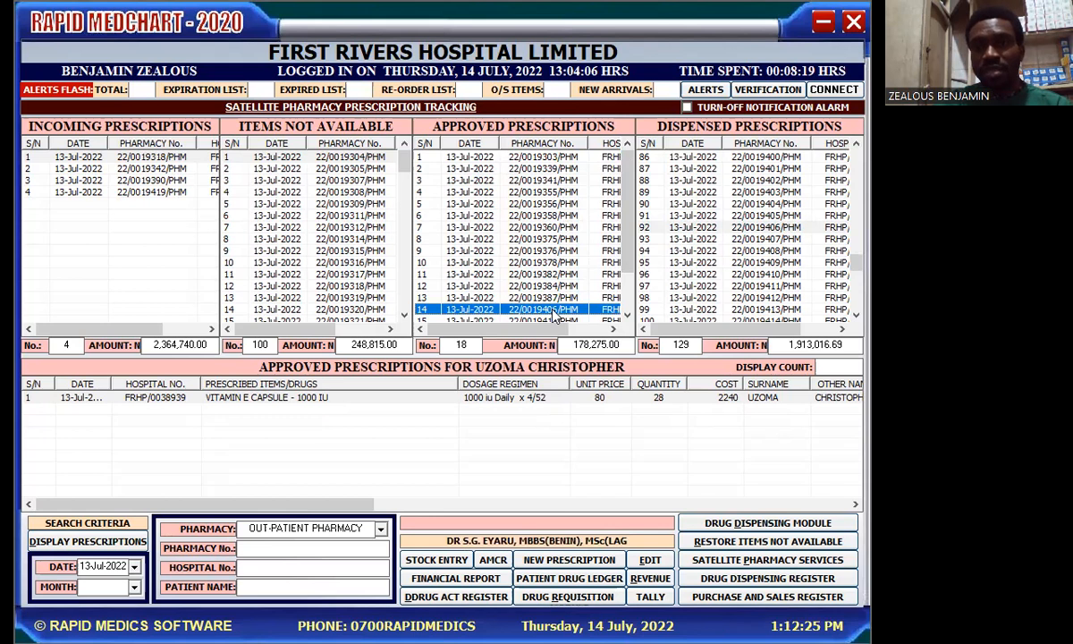
pyautogui.click(774, 228)
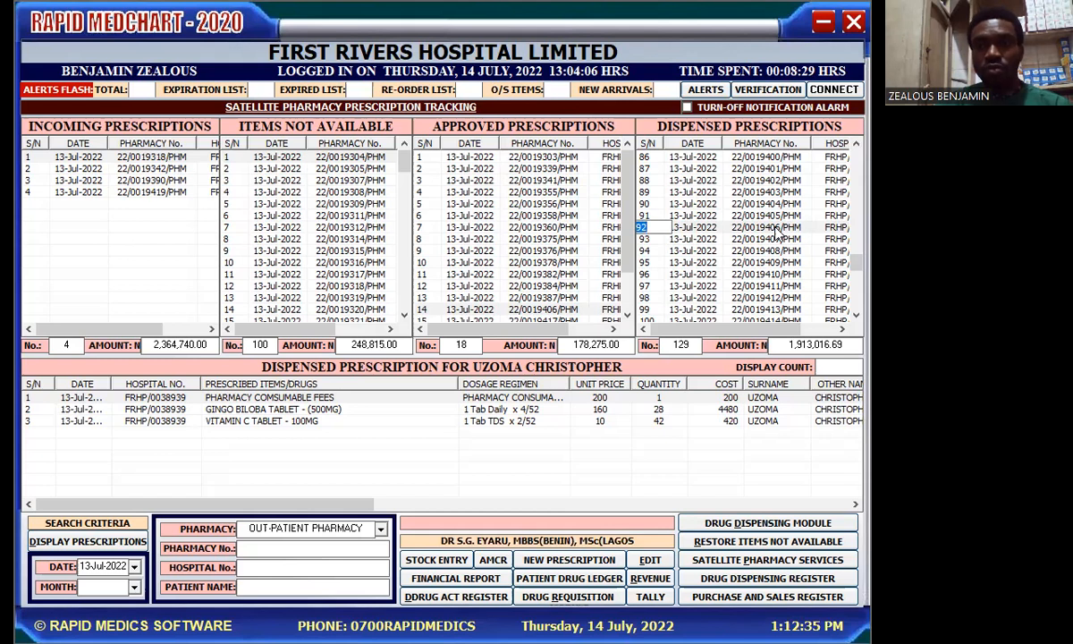
pyautogui.click(562, 311)
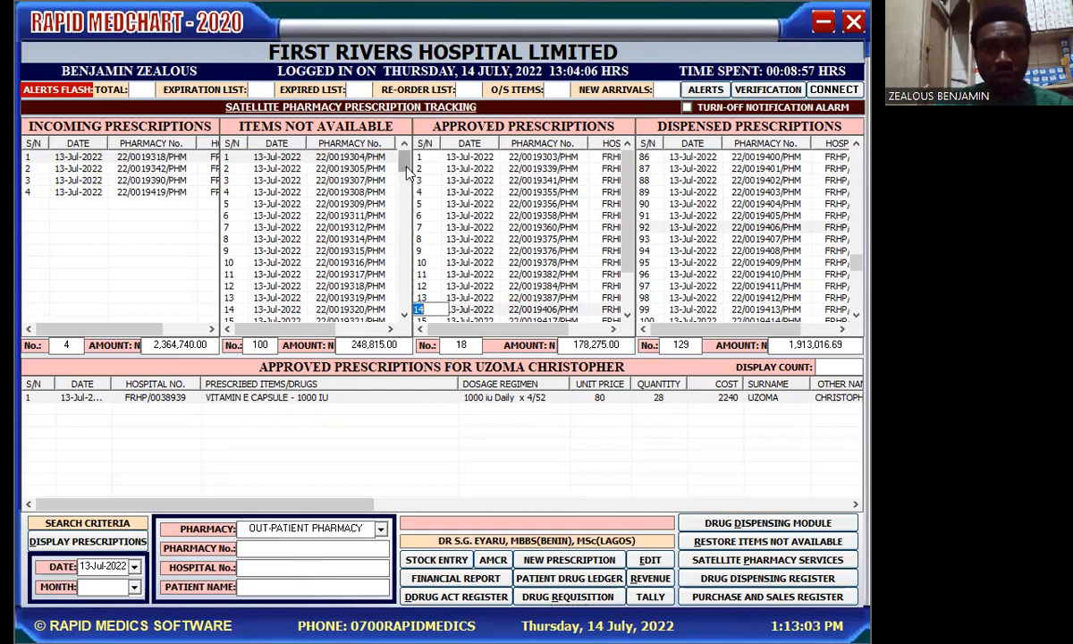
pyautogui.moveTo(407, 173); pyautogui.dragTo(422, 268)
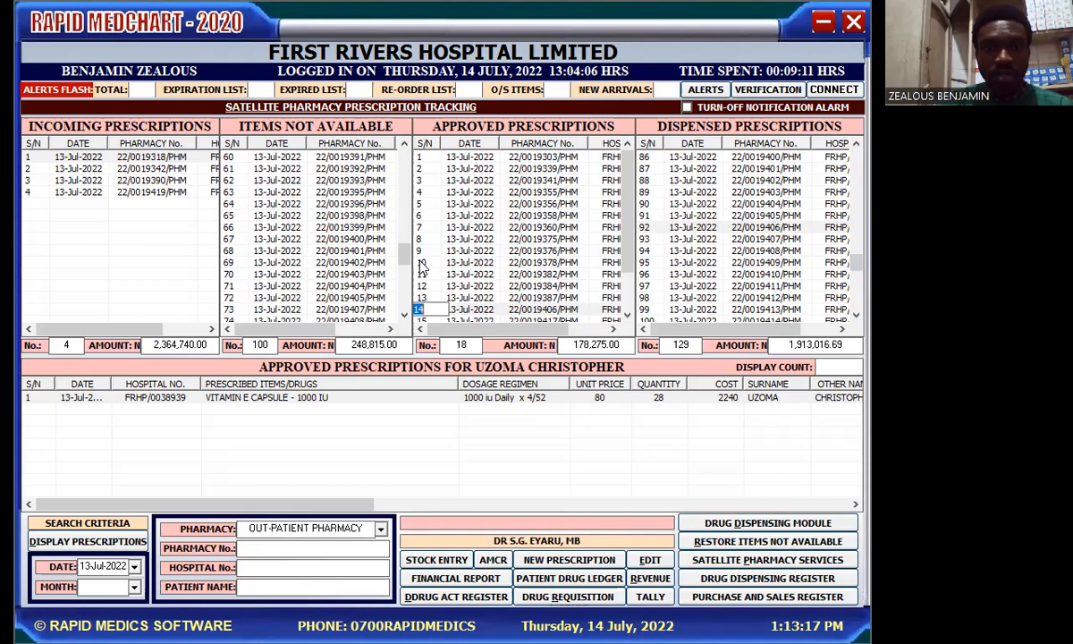
pyautogui.click(363, 300)
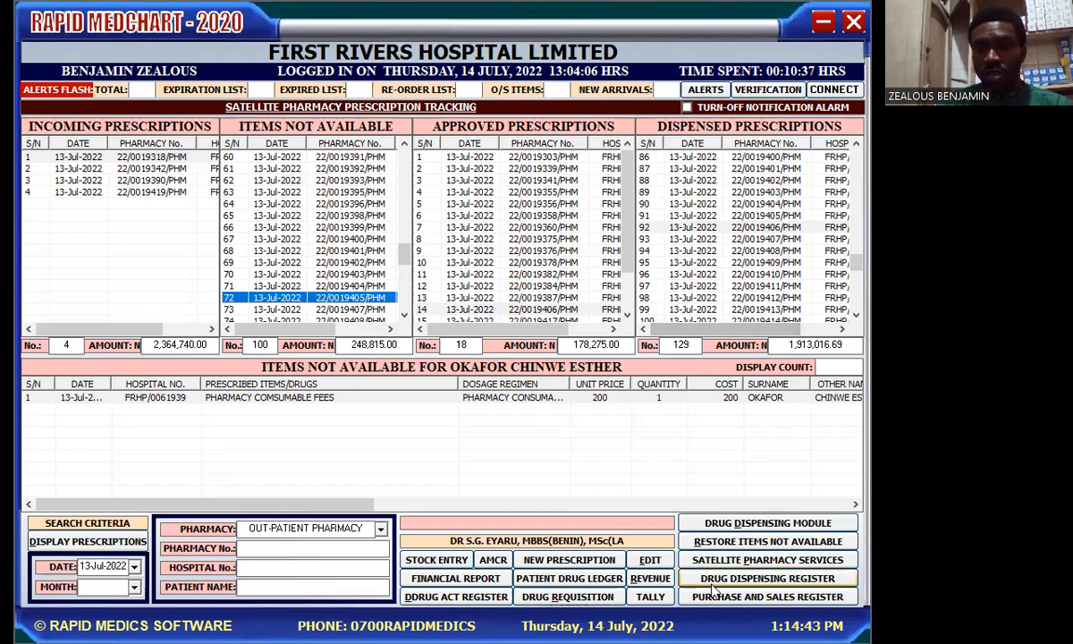
# Step: Reopen the dispensing module and refresh to load the 44 incoming prescriptions
pyautogui.click(808, 526)
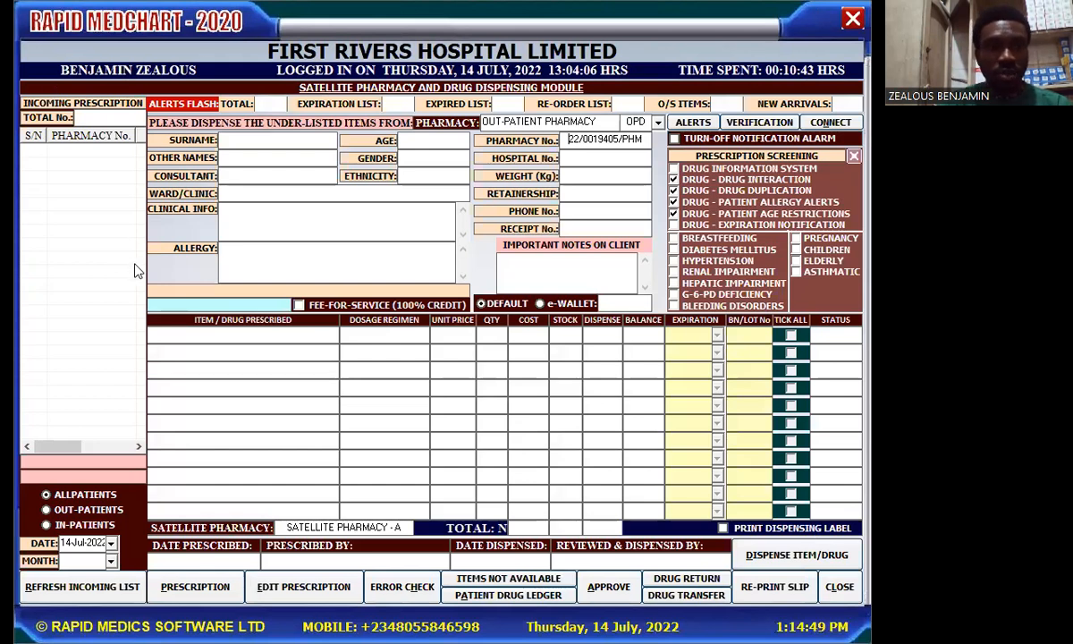
pyautogui.click(105, 601)
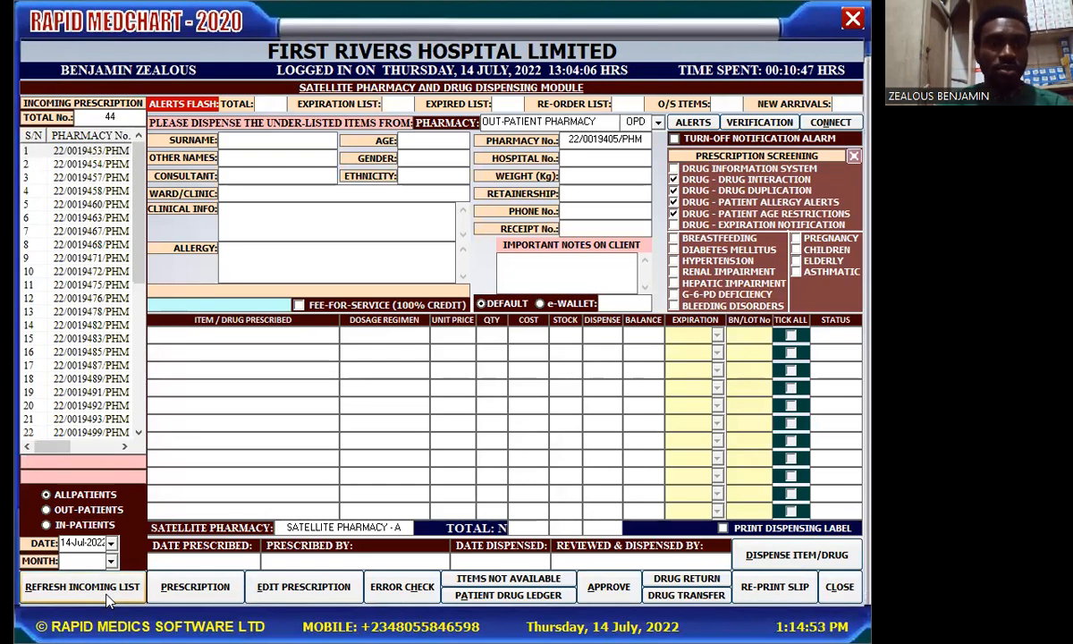
pyautogui.moveTo(137, 272); pyautogui.dragTo(154, 480)
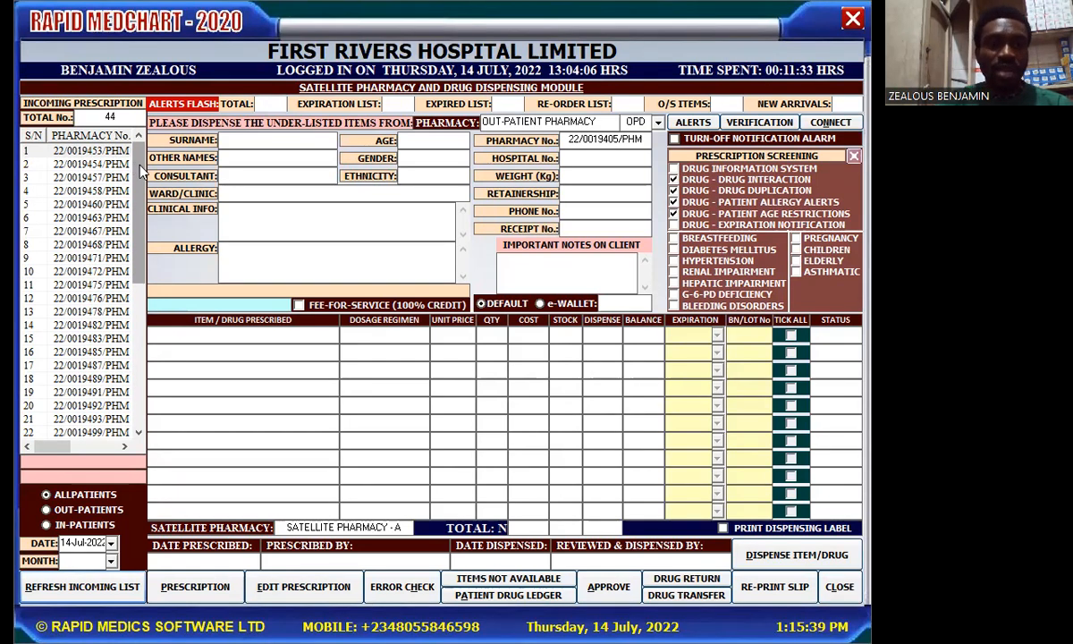
pyautogui.moveTo(140, 165); pyautogui.dragTo(148, 141)
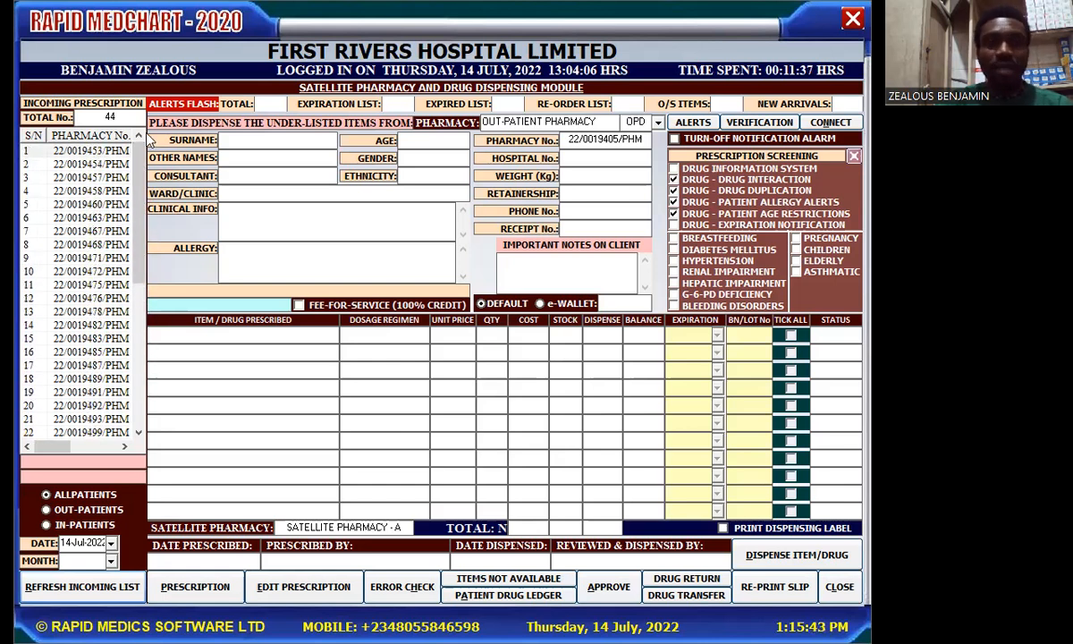
pyautogui.moveTo(137, 227); pyautogui.dragTo(139, 148)
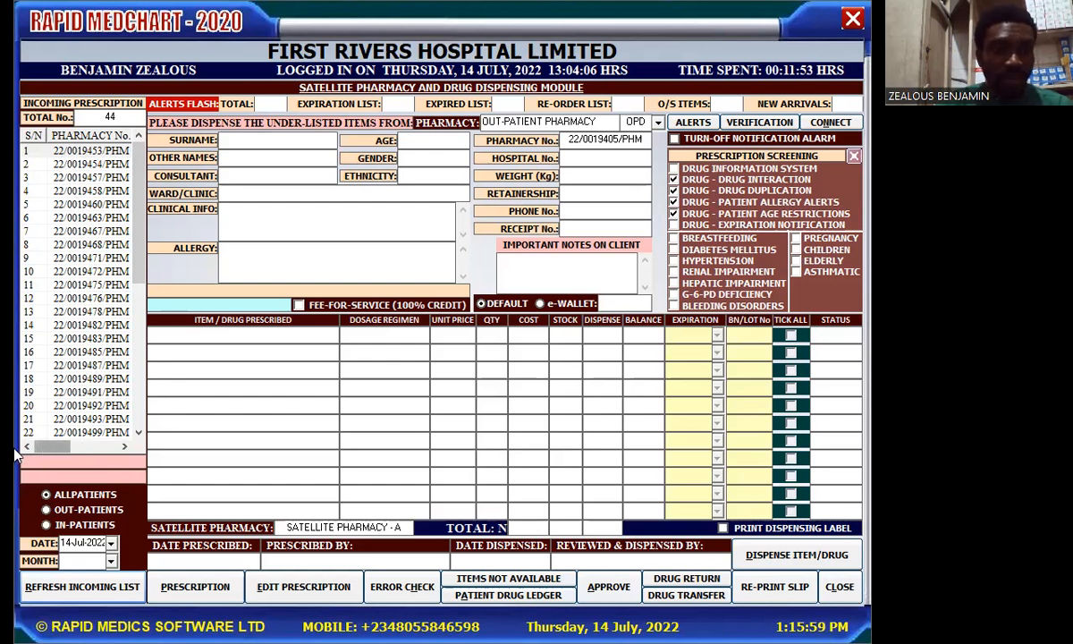
pyautogui.moveTo(43, 454); pyautogui.dragTo(91, 456)
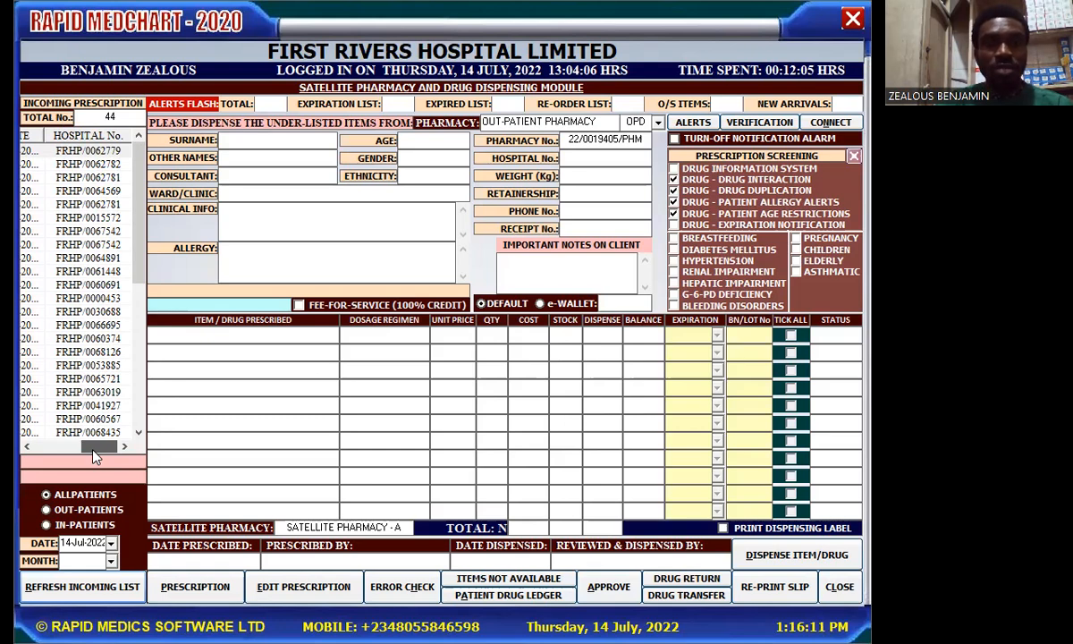
pyautogui.moveTo(93, 453); pyautogui.dragTo(65, 463)
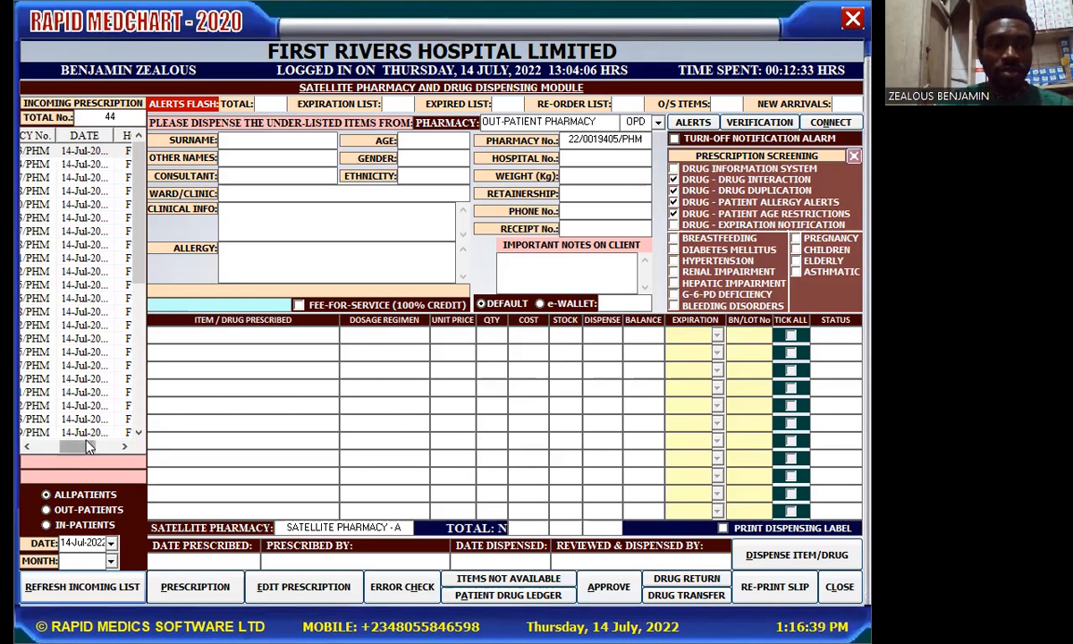
pyautogui.moveTo(88, 448); pyautogui.dragTo(36, 446)
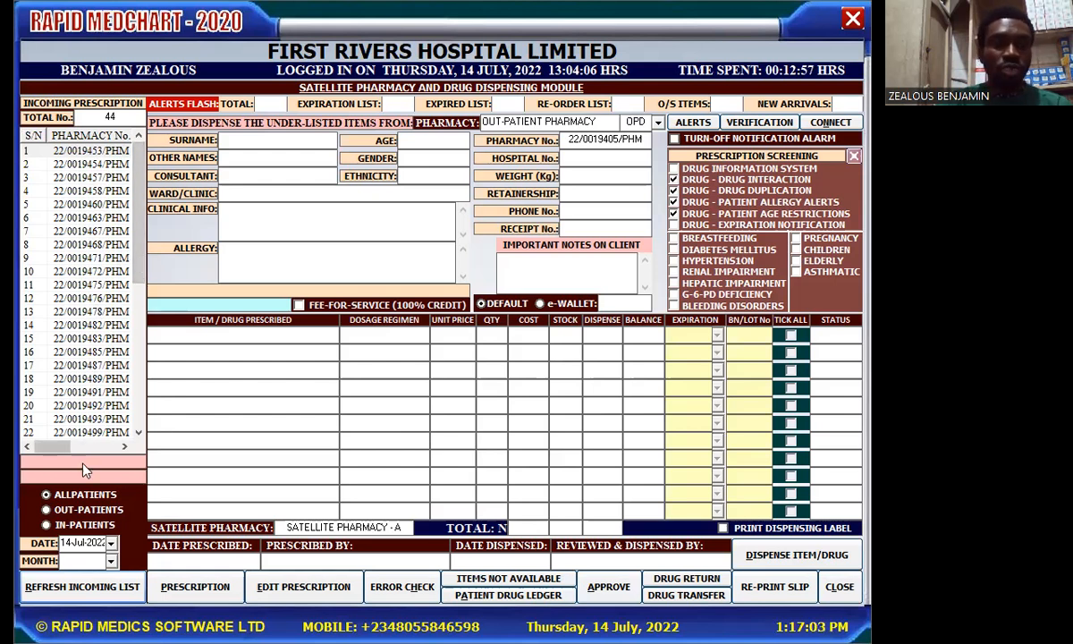
# Step: Filter the incoming prescription list to in-patients only, leaving 7 prescriptions
pyautogui.click(47, 525)
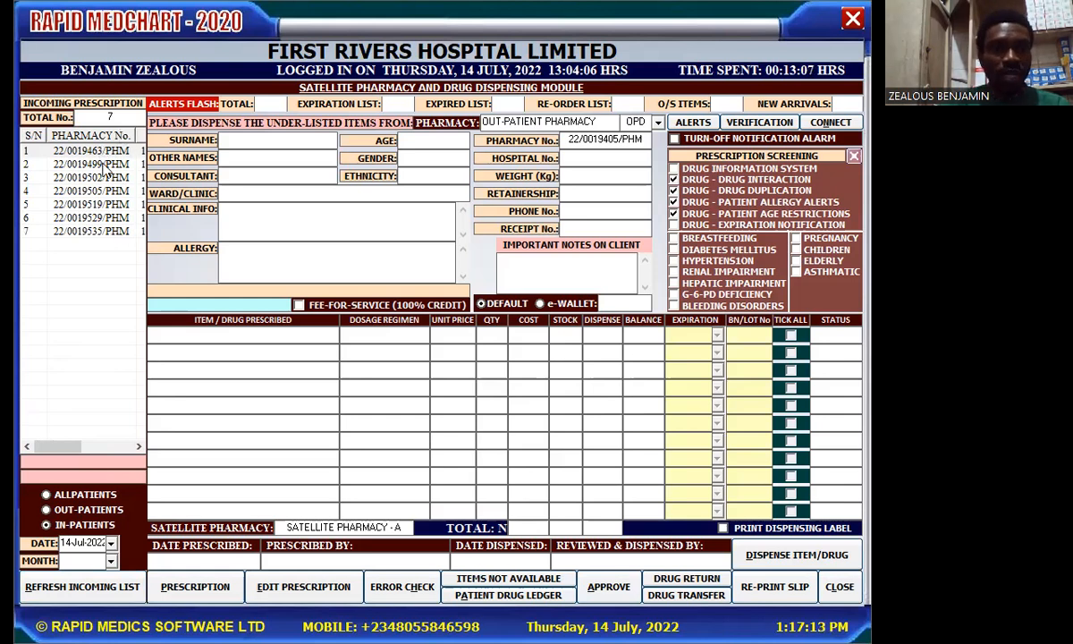
pyautogui.click(46, 495)
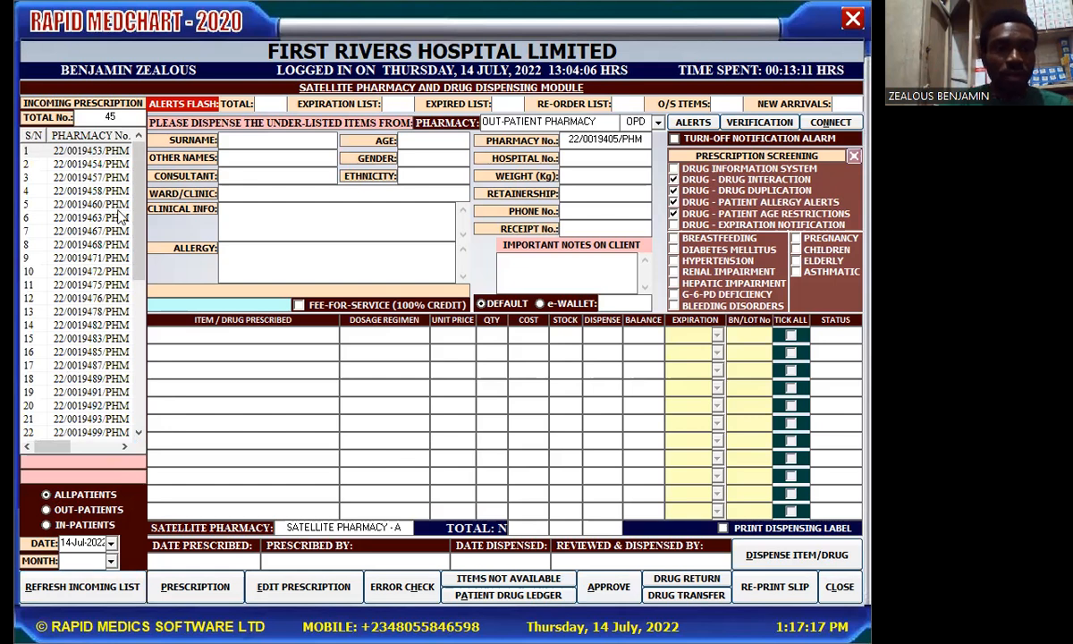
pyautogui.moveTo(136, 210); pyautogui.dragTo(144, 409)
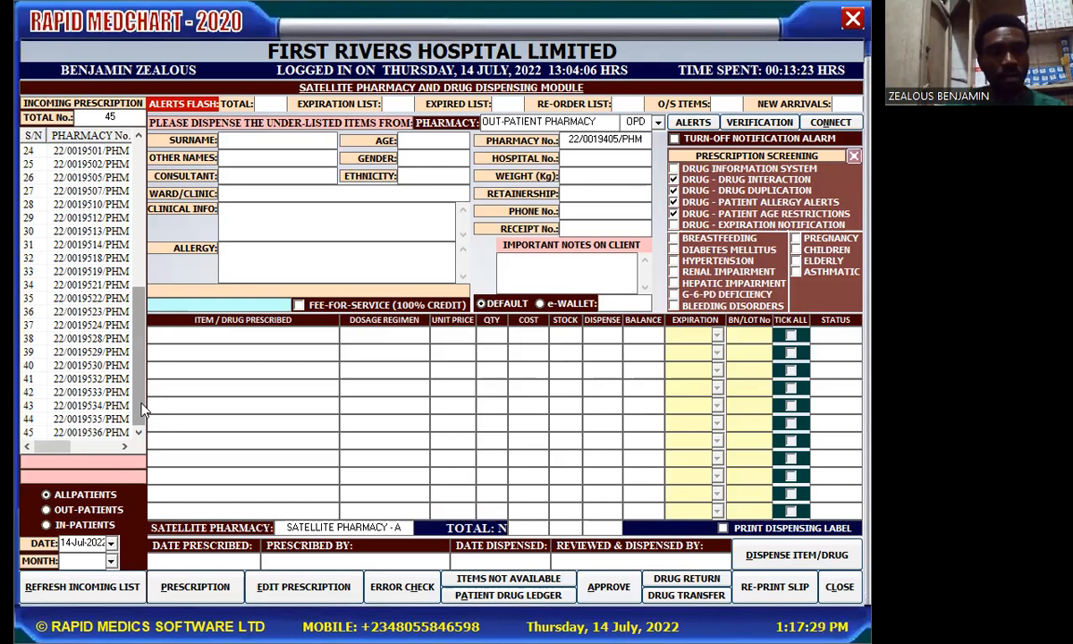
pyautogui.click(46, 525)
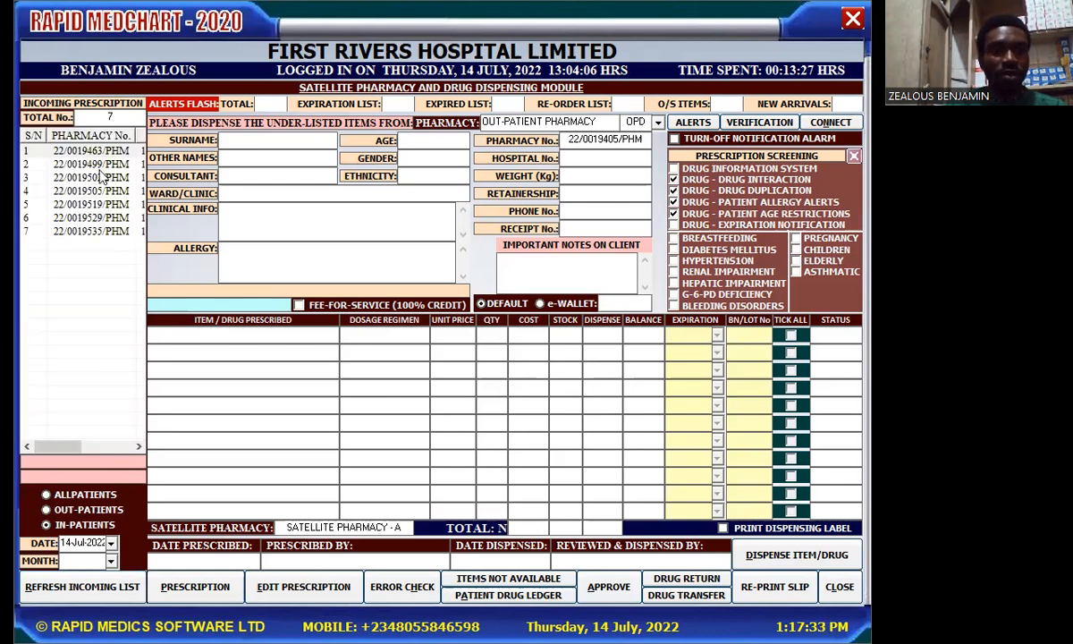
# Step: Move down the incoming list to row 6, loading the five-item 8825.00 discharge prescription
pyautogui.press('Down')
pyautogui.press('Down')
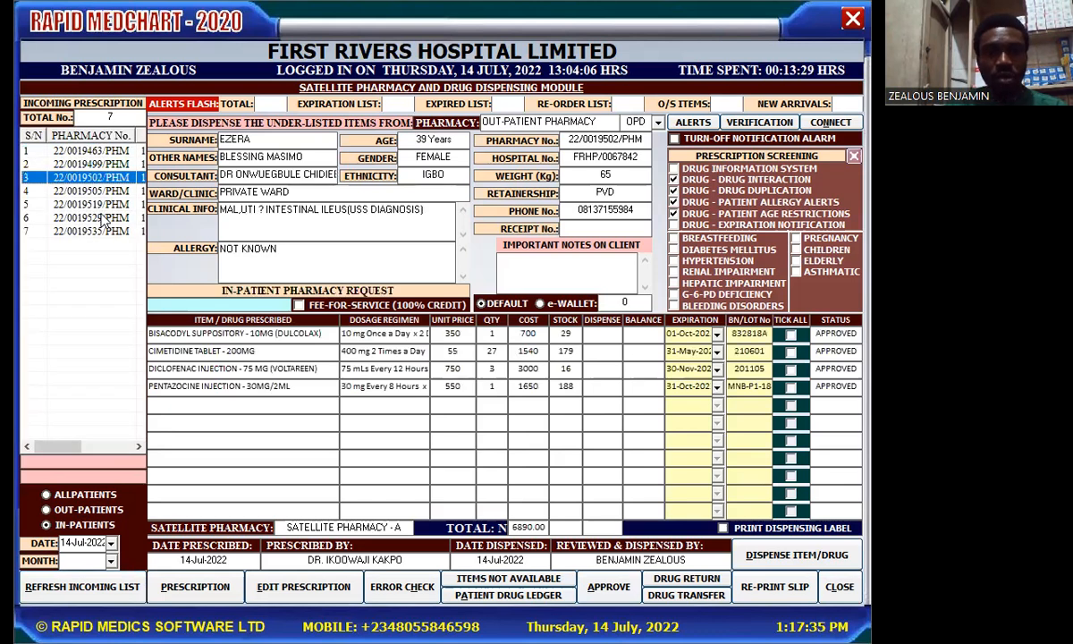
pyautogui.press('Down')
pyautogui.press('Down')
pyautogui.press('Down')
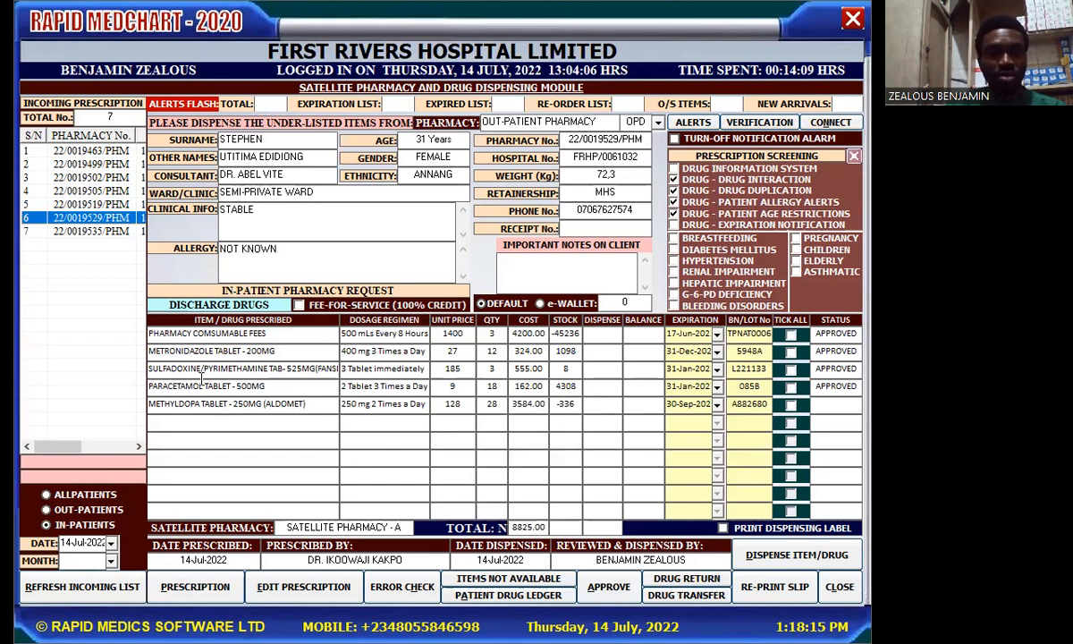
# Step: Filter the incoming list to OUT-PATIENTS, then ALLPATIENTS, and scroll through all 45 prescriptions
pyautogui.click(46, 510)
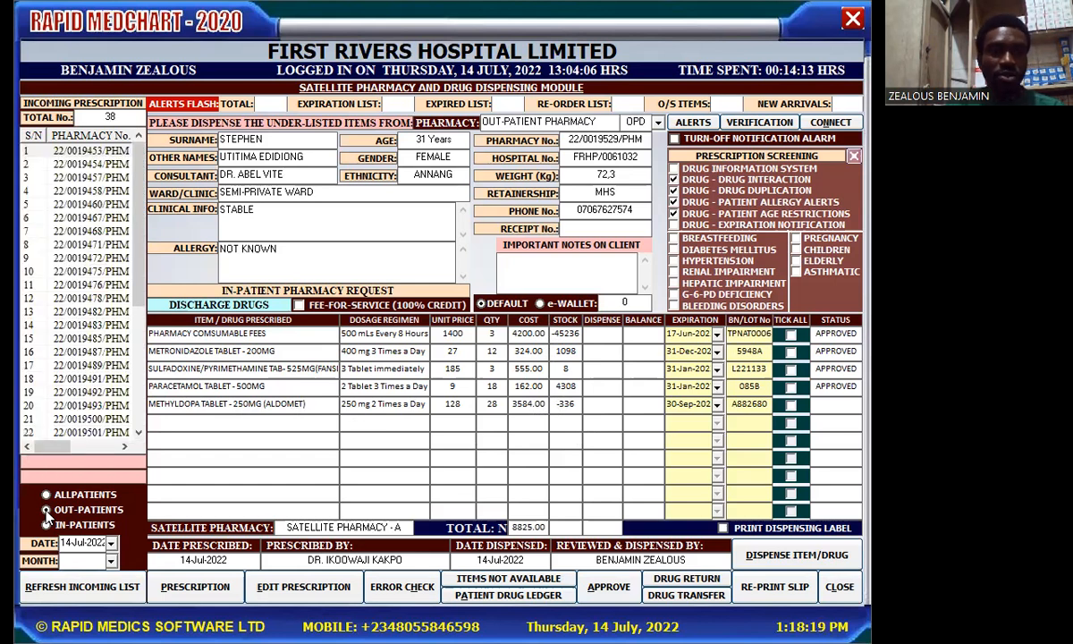
pyautogui.moveTo(138, 286); pyautogui.dragTo(138, 444)
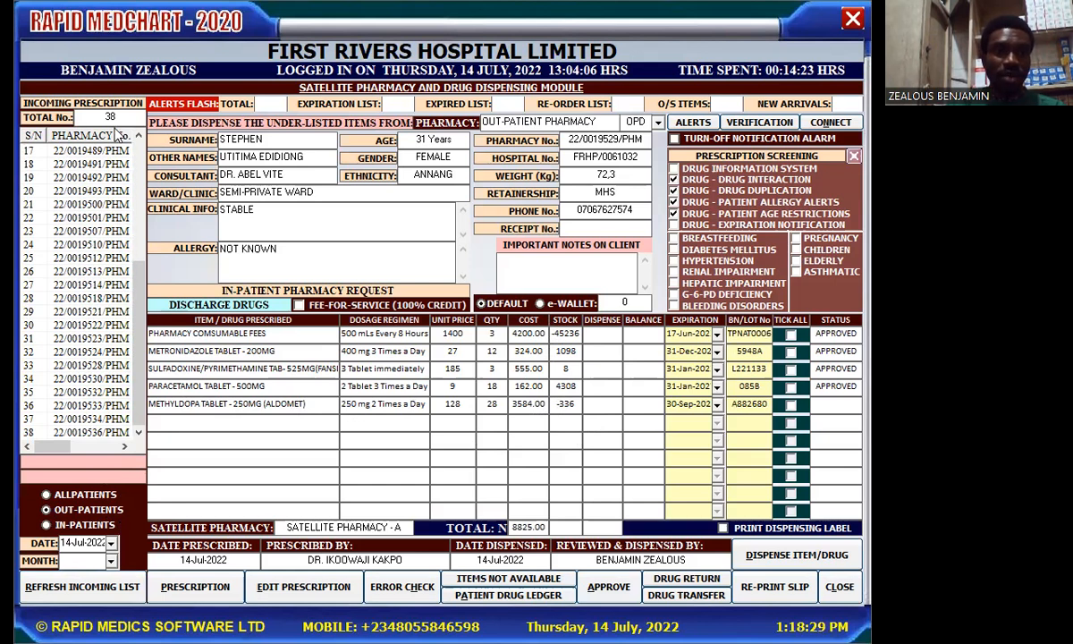
pyautogui.click(47, 525)
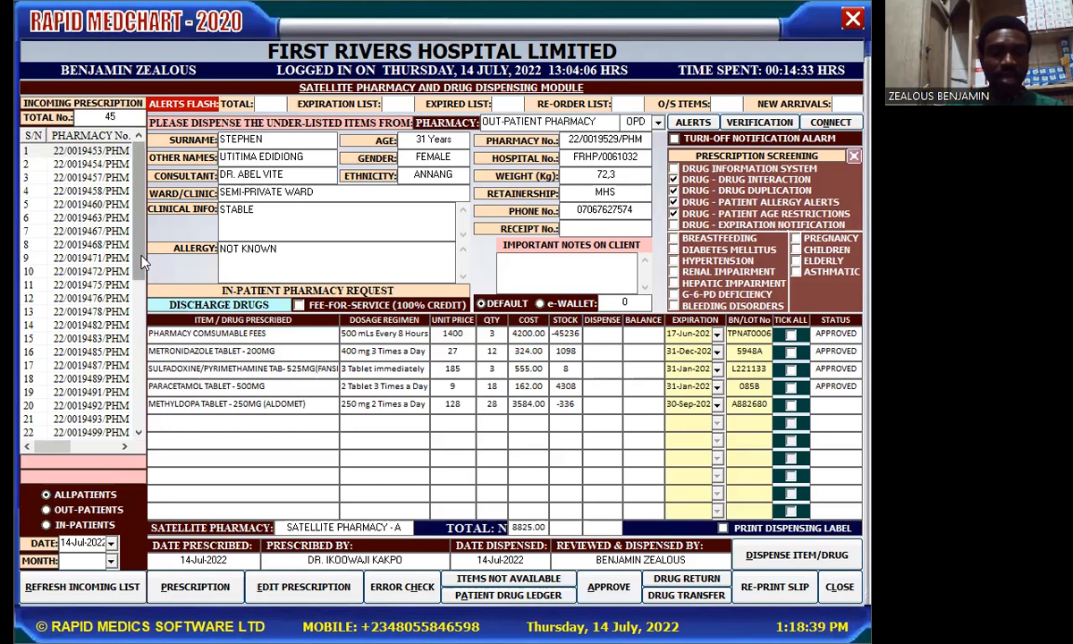
pyautogui.moveTo(143, 262); pyautogui.dragTo(150, 436)
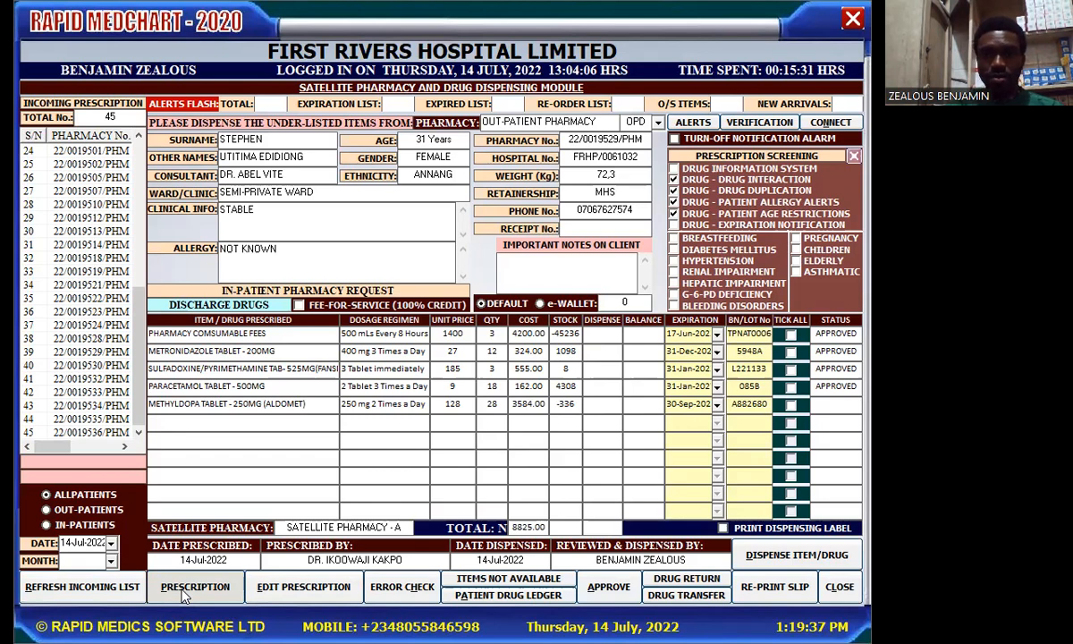
pyautogui.click(183, 594)
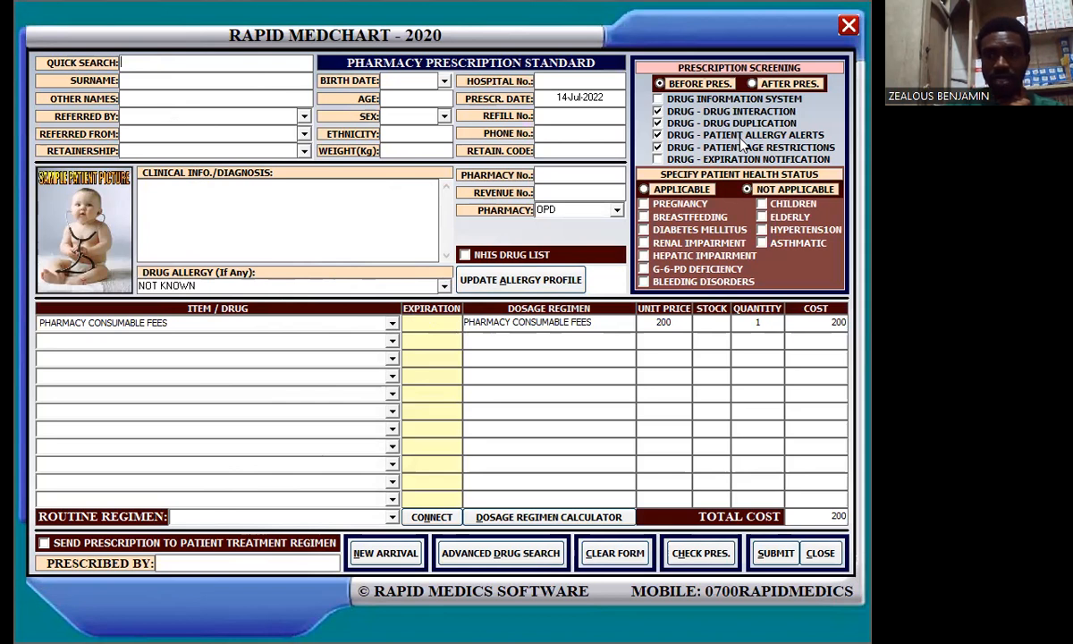
pyautogui.click(838, 29)
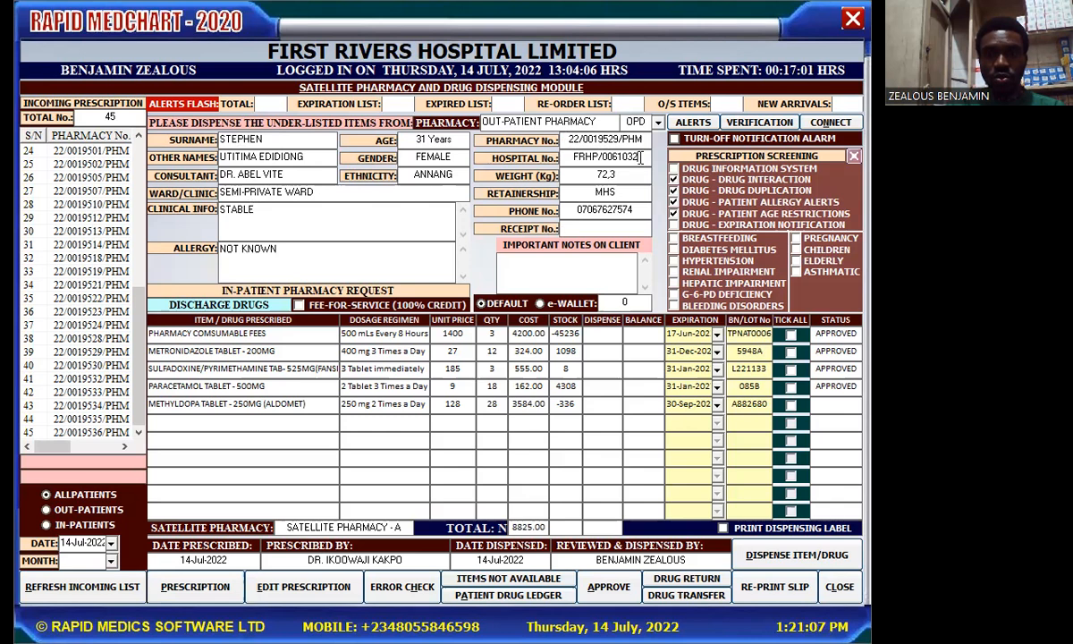
# Step: Select the hospital number and start a new Pharmacy Prescription Standard form
pyautogui.moveTo(640, 158); pyautogui.dragTo(605, 158)
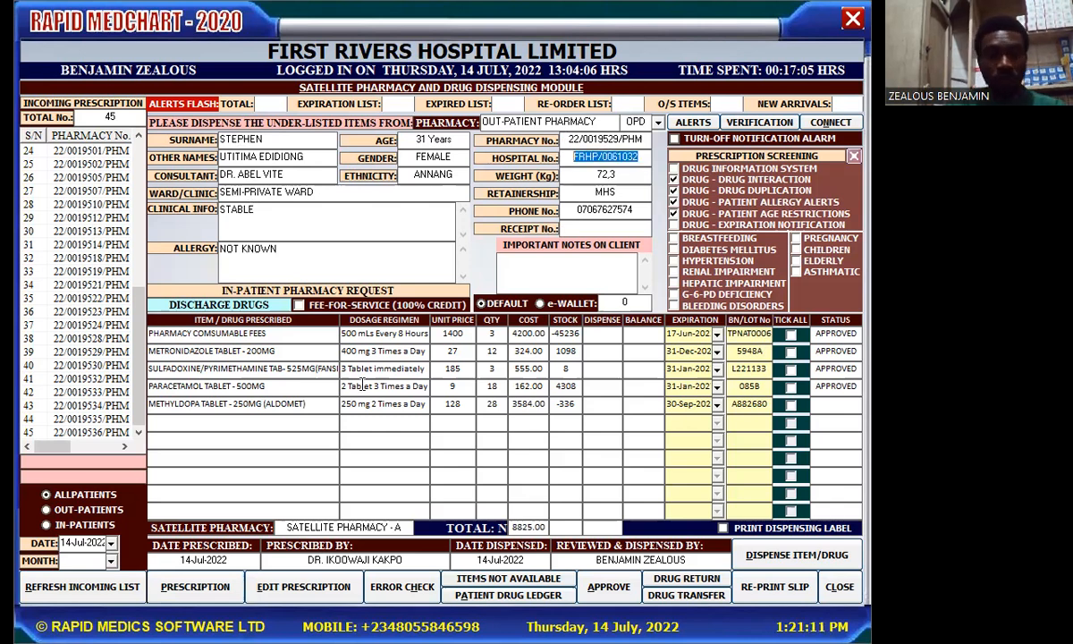
pyautogui.click(193, 586)
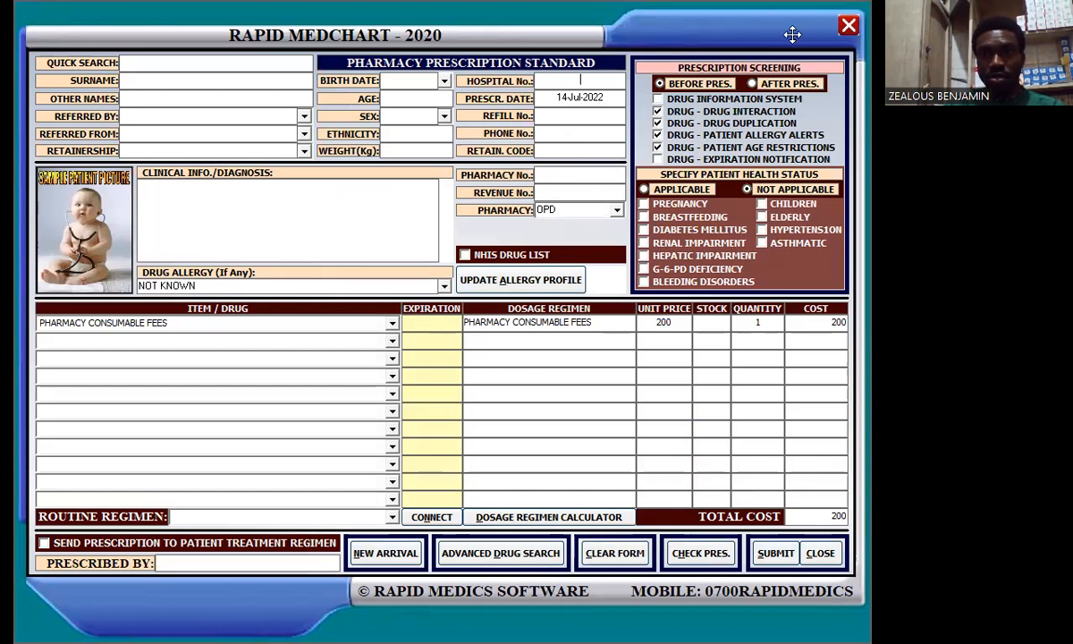
# Step: Close the blank Pharmacy Prescription Standard window
pyautogui.click(848, 25)
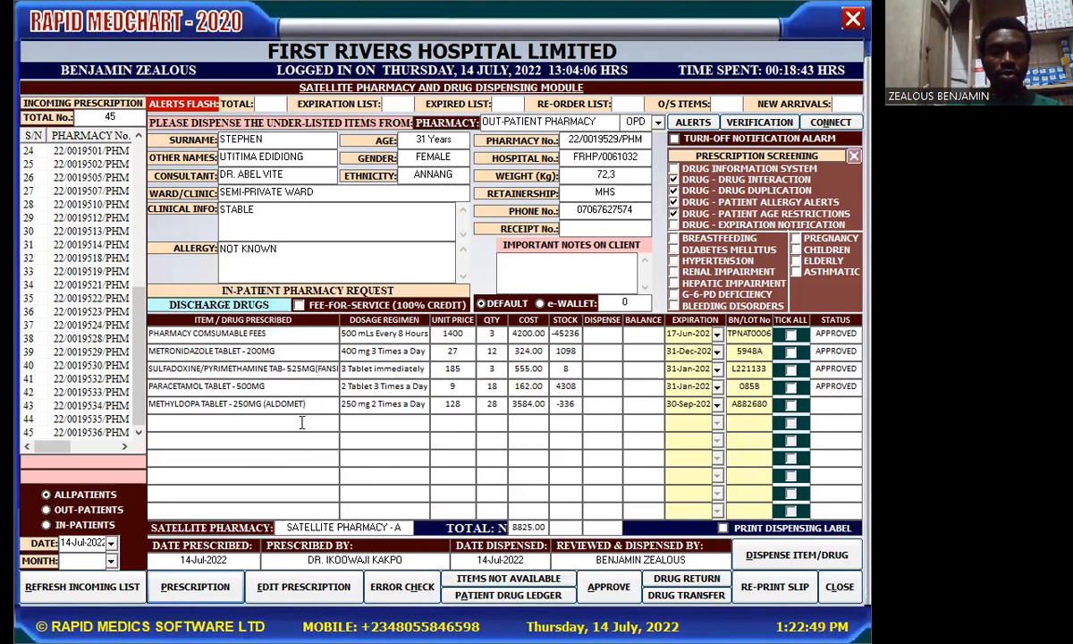
# Step: Add NIFEDIPINE TABLET - 20MG to the prescription via a 'nif' search, then close the entry form
pyautogui.click(304, 588)
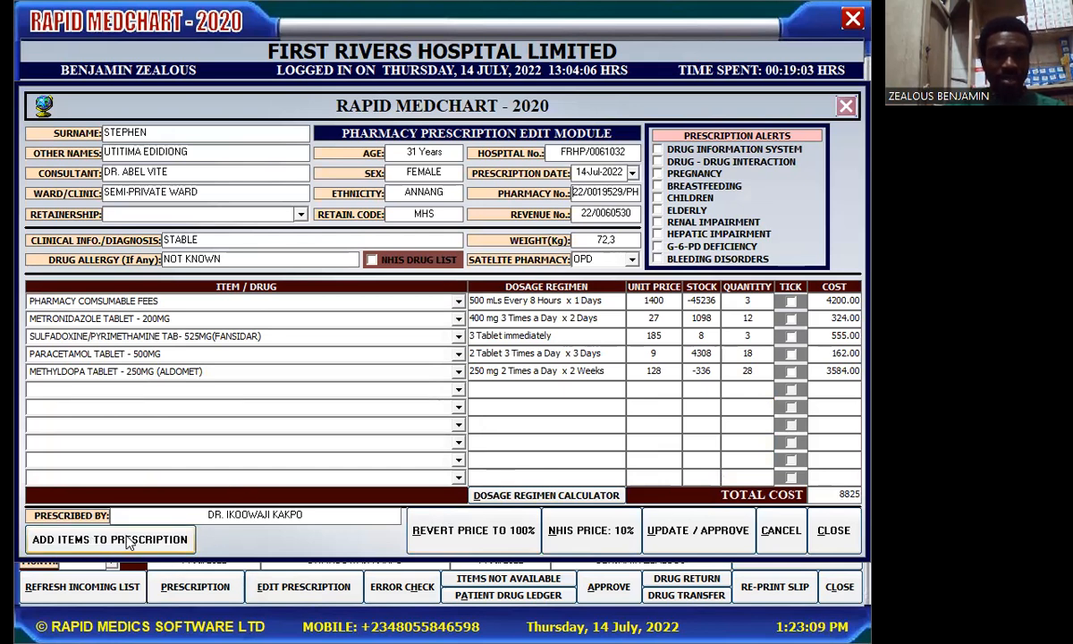
pyautogui.click(178, 540)
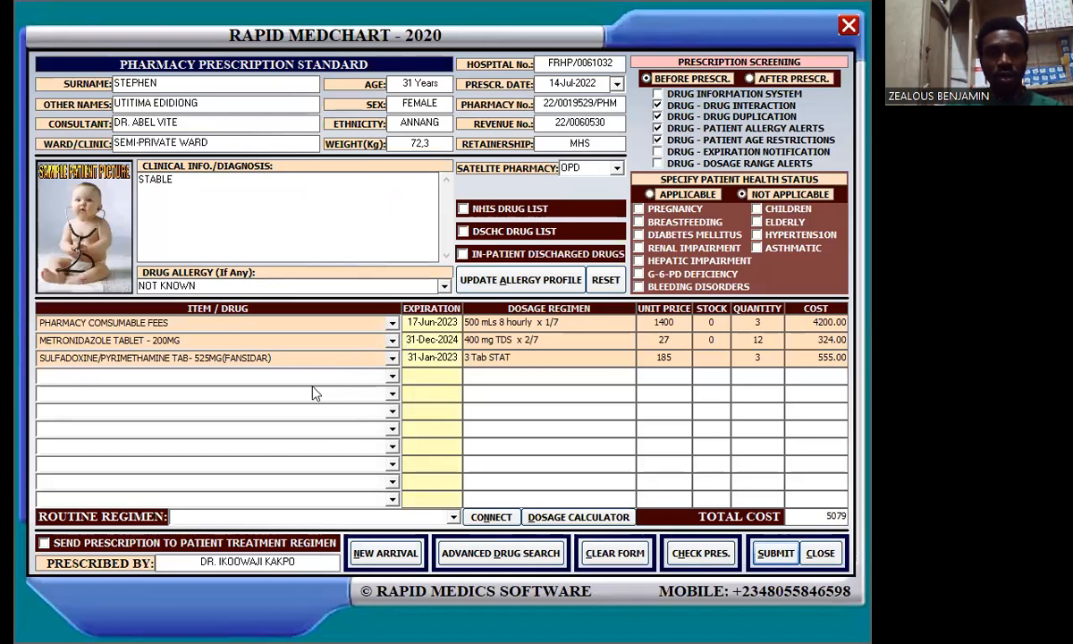
pyautogui.click(392, 376)
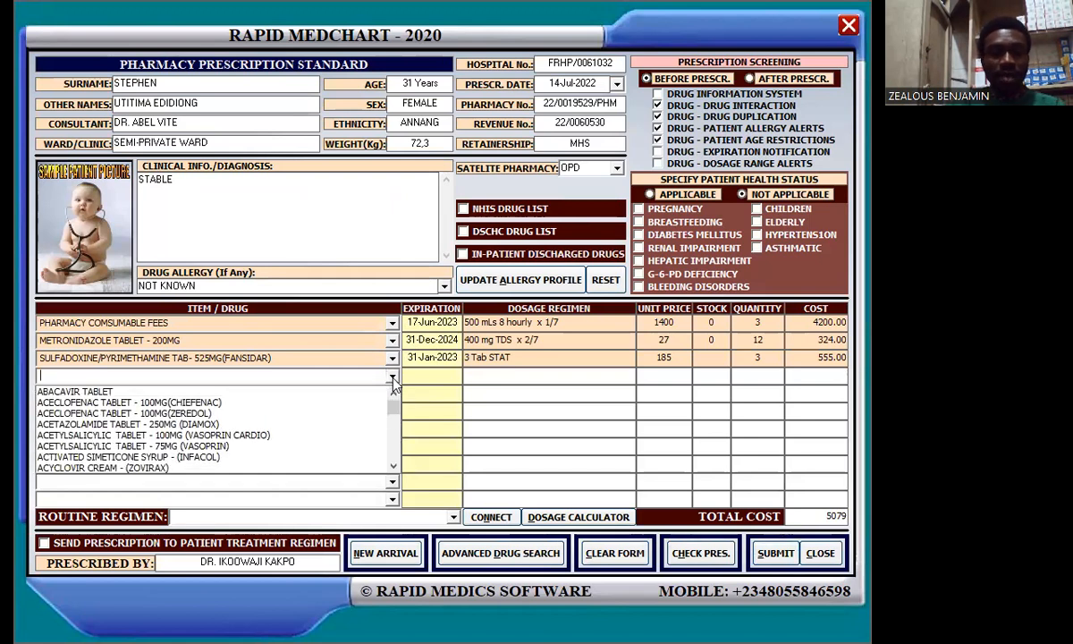
pyautogui.write('nifve')
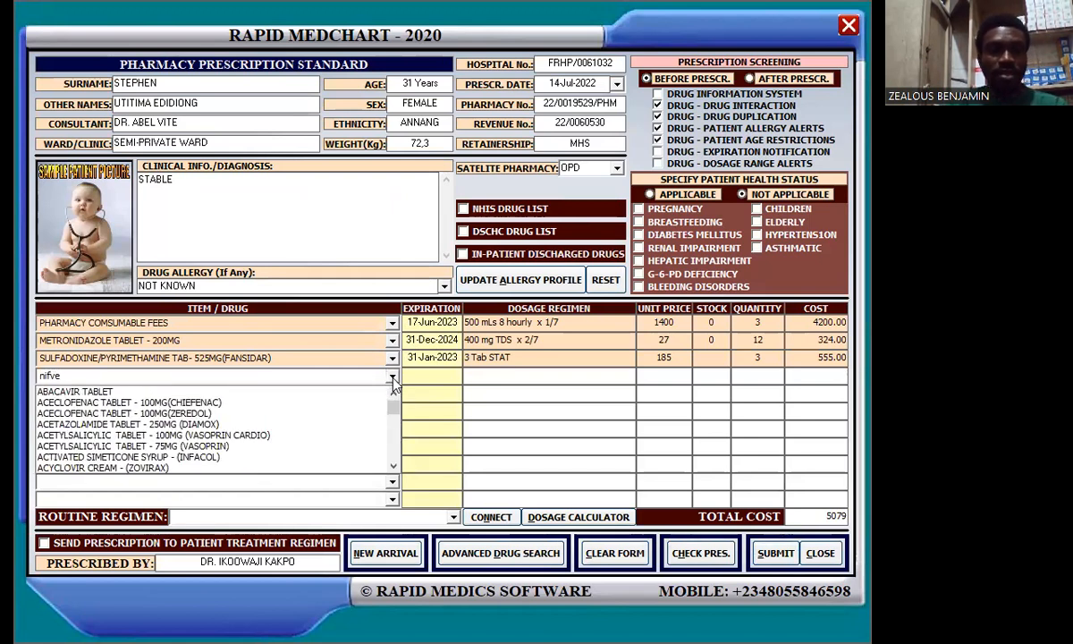
pyautogui.press('BackSpace')
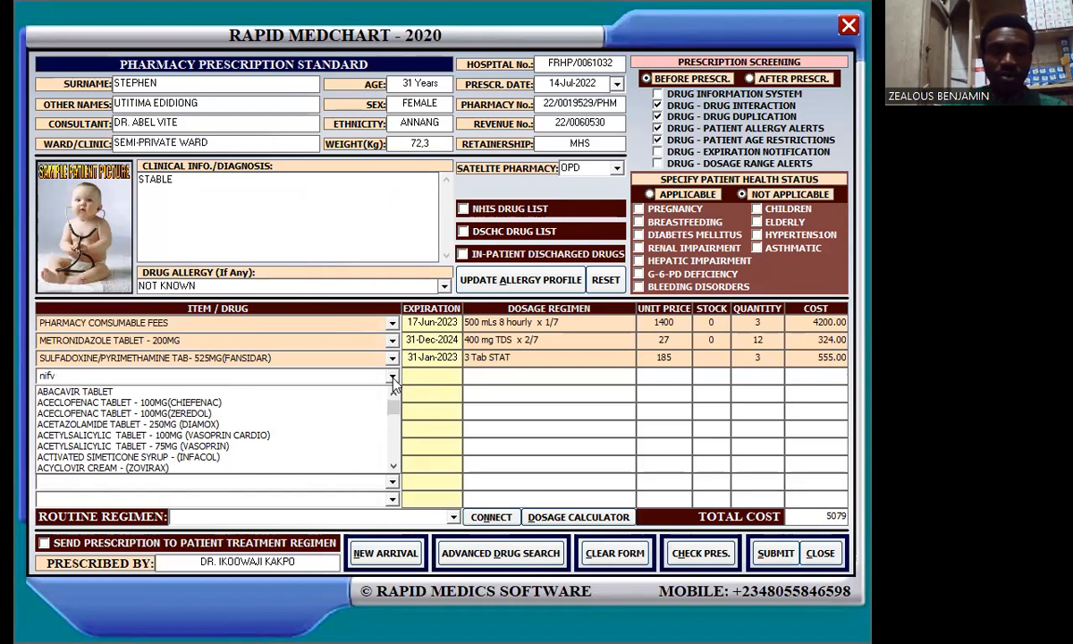
pyautogui.press('BackSpace')
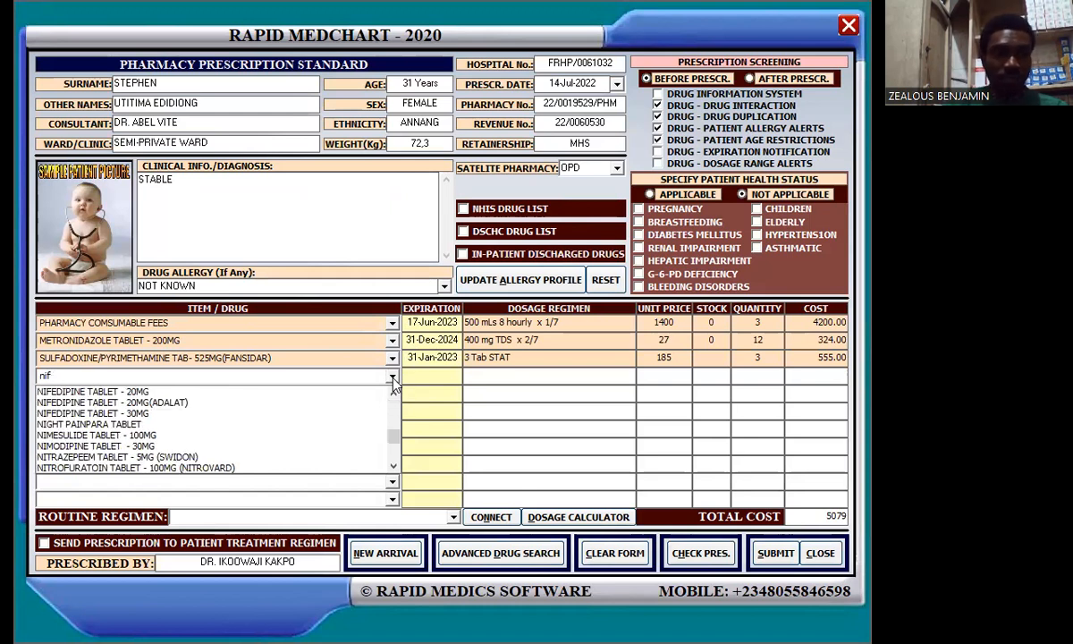
pyautogui.click(218, 394)
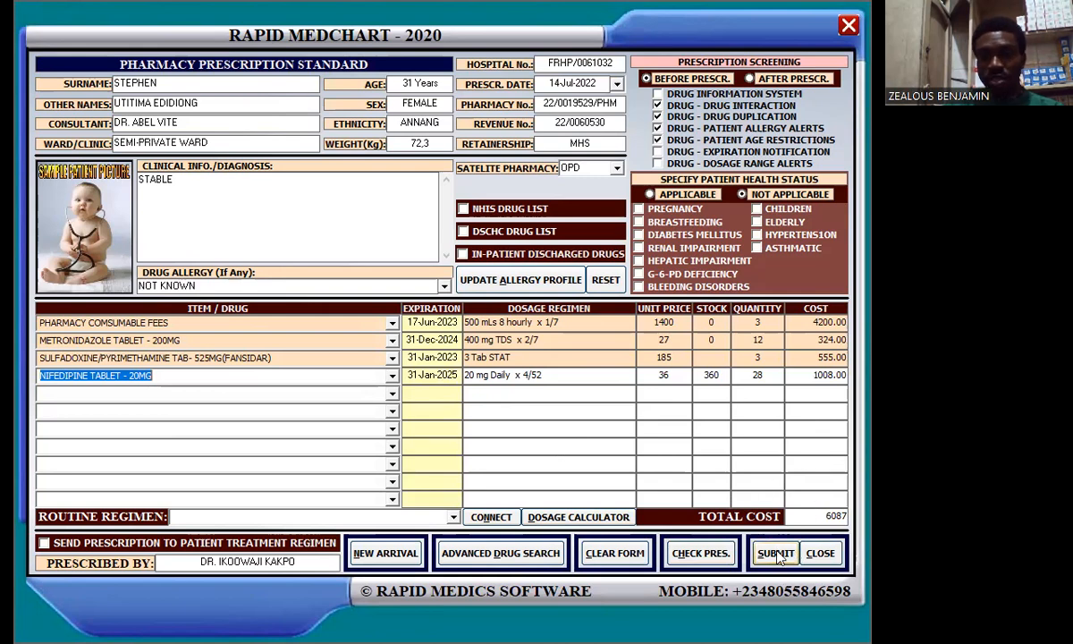
pyautogui.click(815, 556)
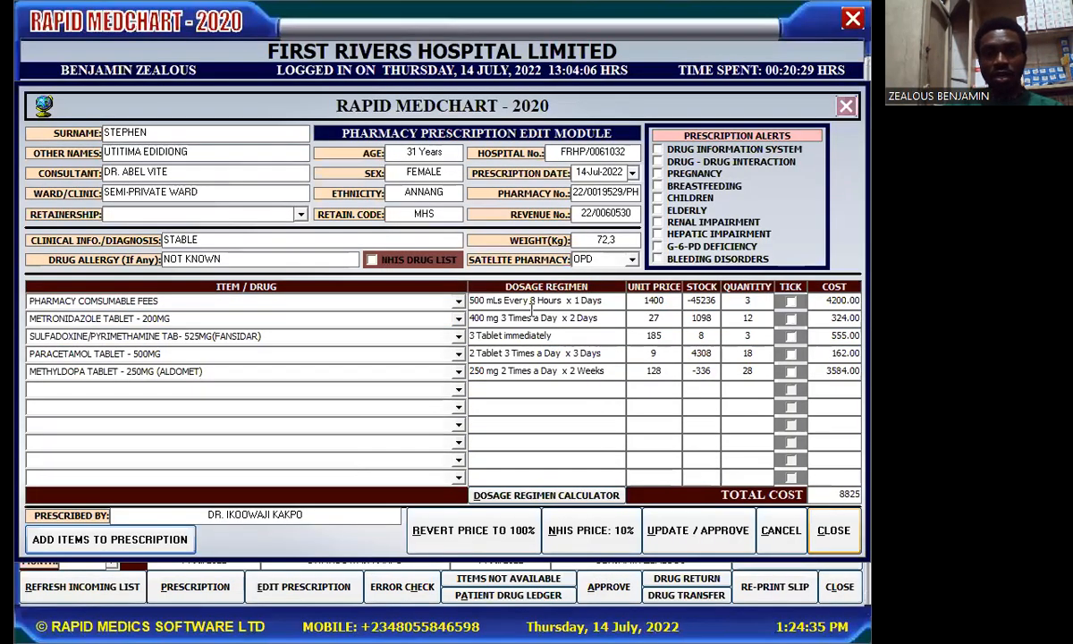
# Step: Tick all five drug lines and save them with UPDATE / APPROVE, confirming the success message
pyautogui.click(788, 287)
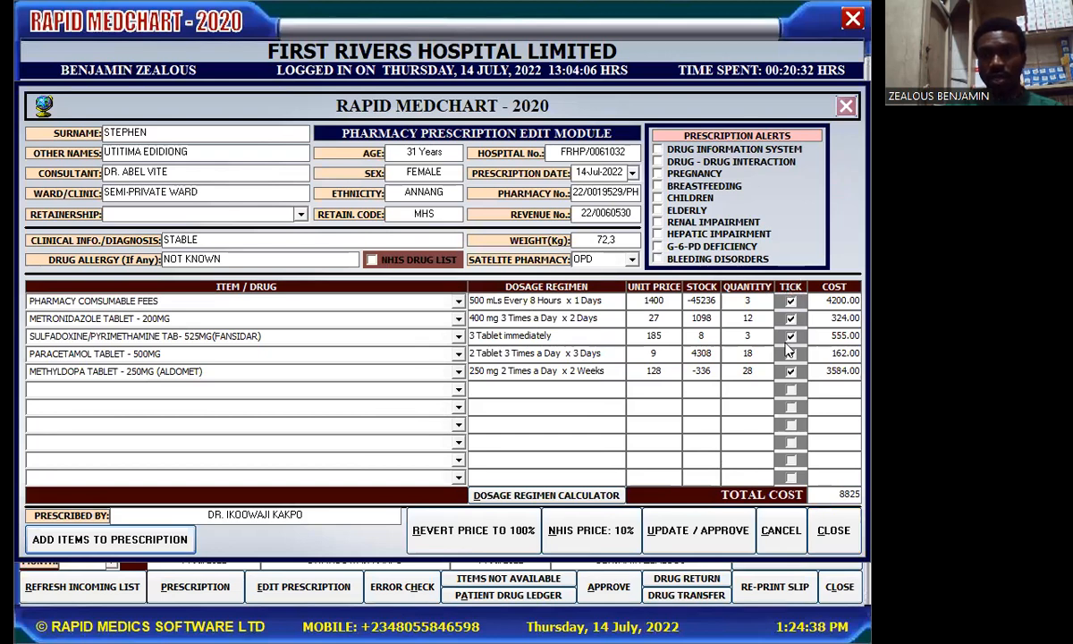
pyautogui.click(708, 547)
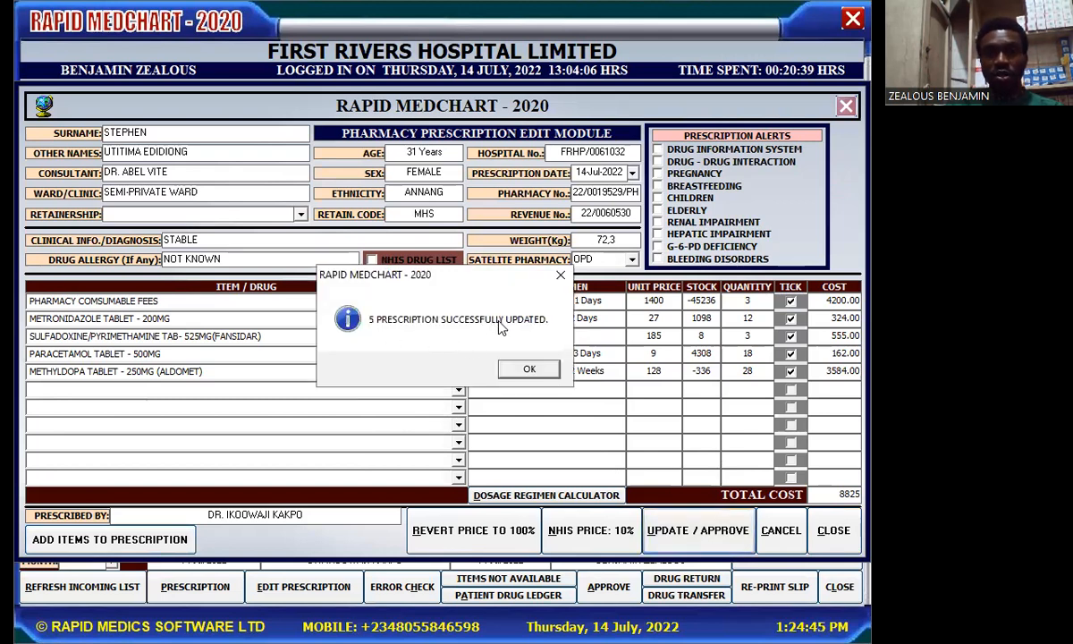
pyautogui.click(529, 372)
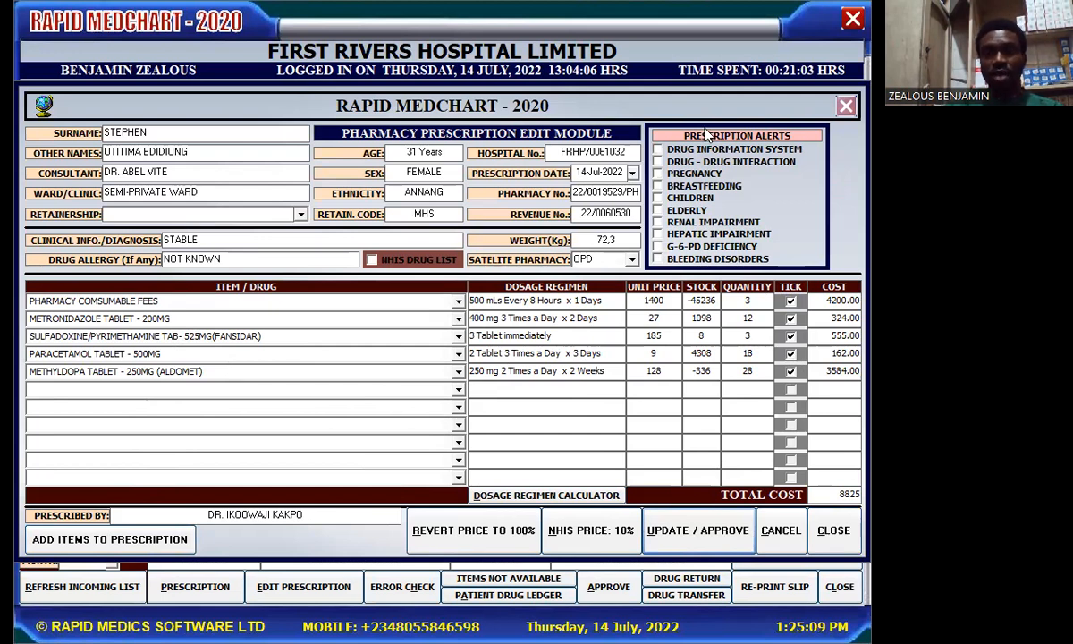
# Step: Close the Pharmacy Prescription Edit Module
pyautogui.click(831, 531)
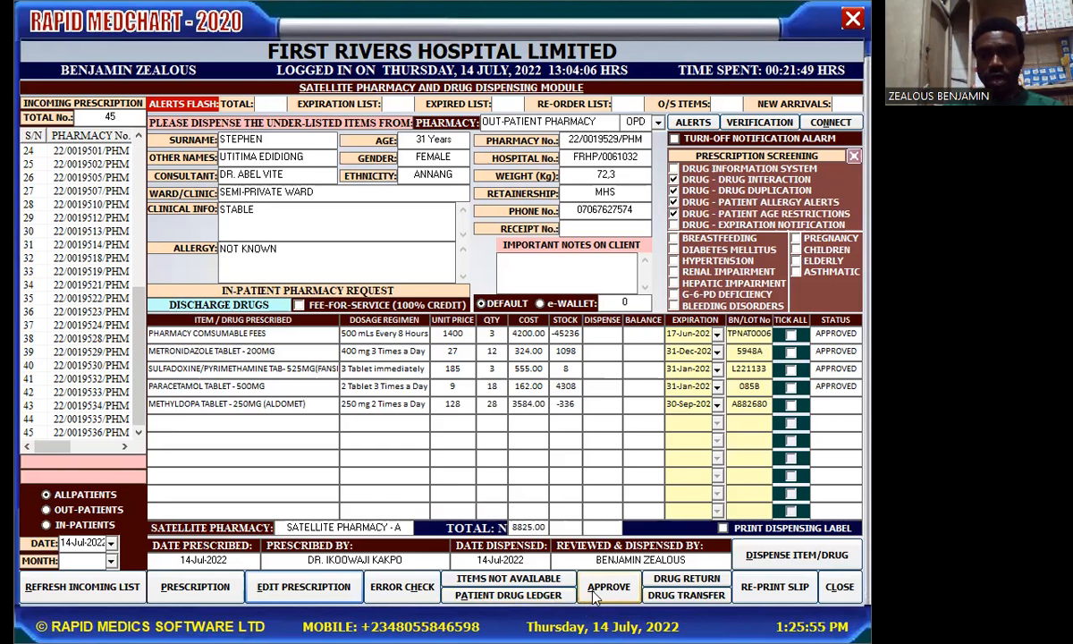
# Step: Load the next out-patient prescription, tick all three items, and approve them at a 5030 total
pyautogui.click(85, 356)
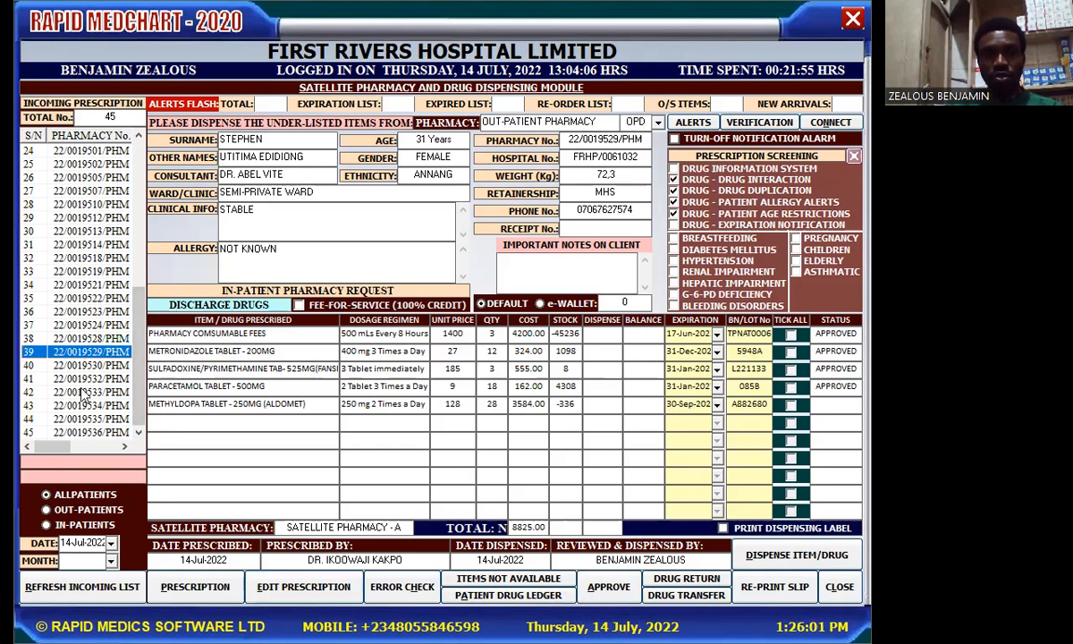
pyautogui.click(83, 392)
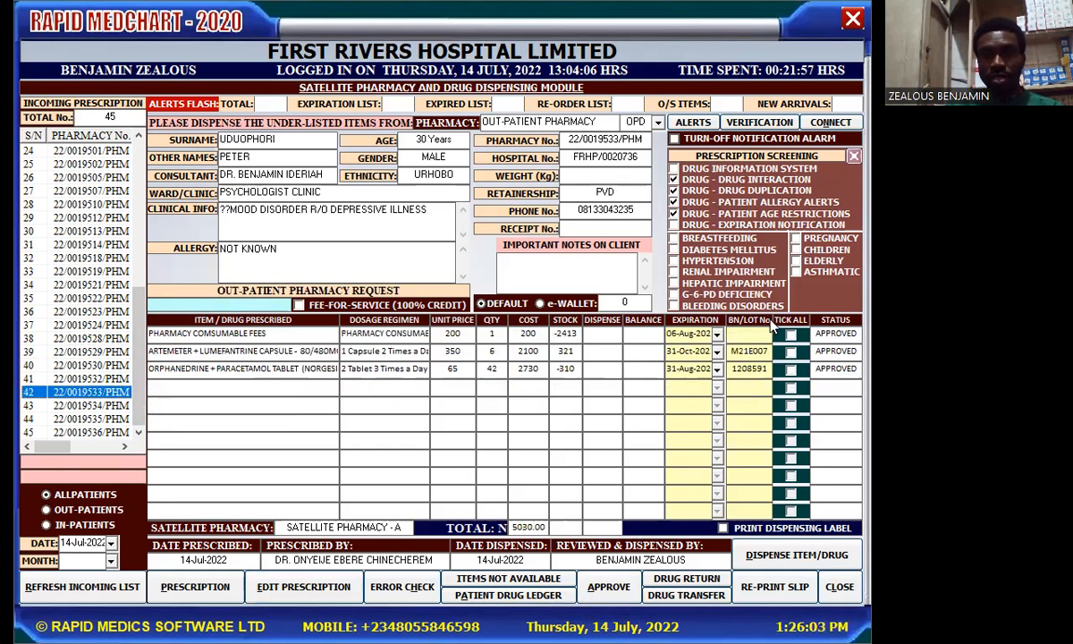
pyautogui.click(785, 320)
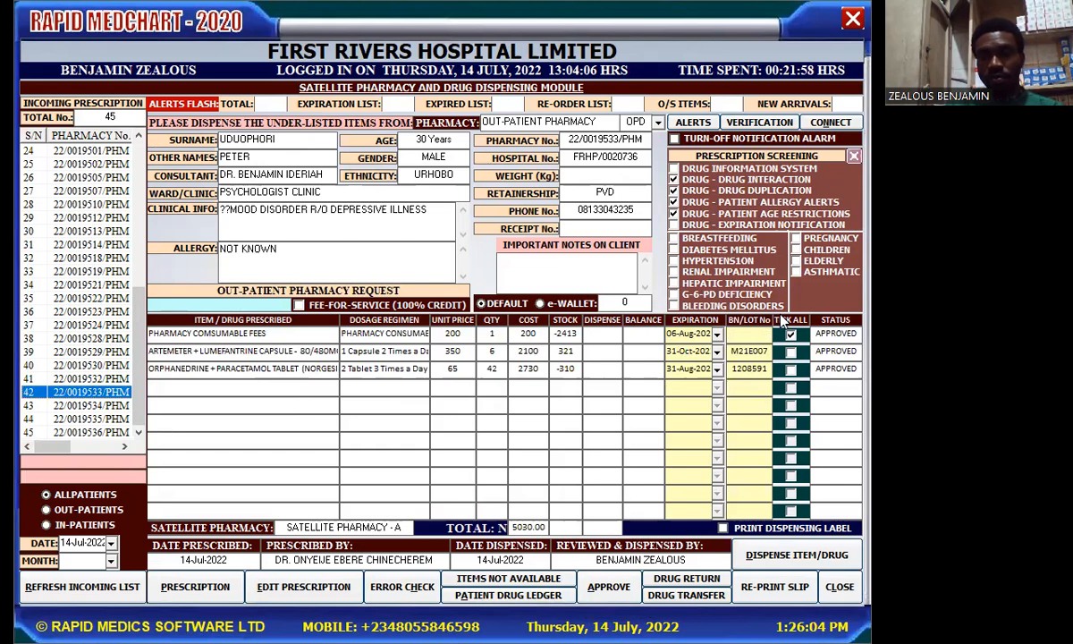
pyautogui.click(607, 588)
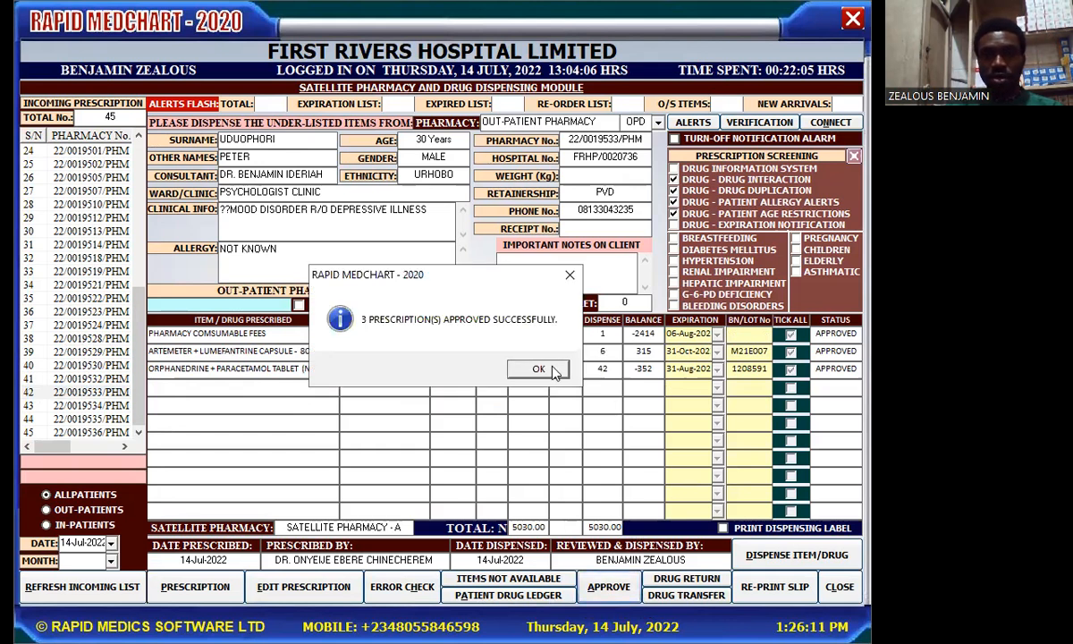
pyautogui.click(551, 372)
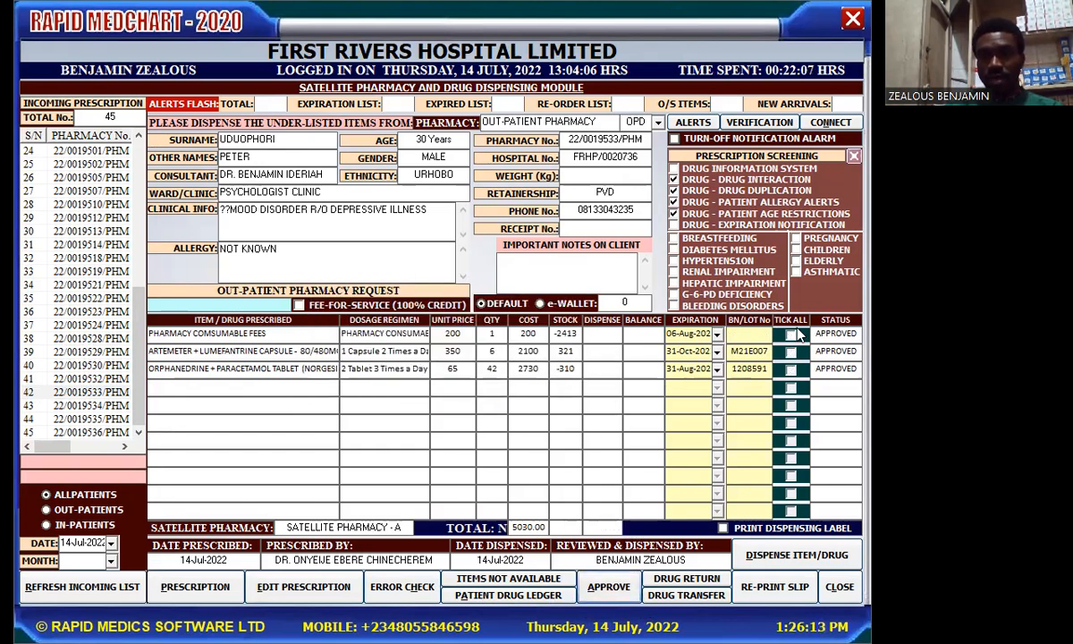
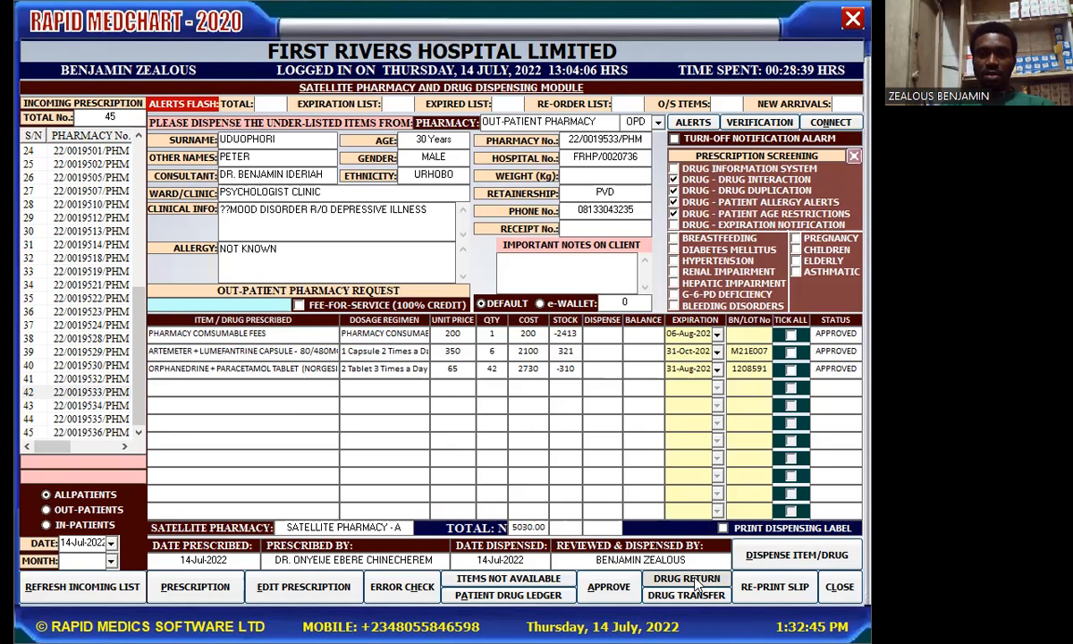
# Step: Open the drug return form, check the prescription date calendar without changing it, and close the form
pyautogui.click(697, 582)
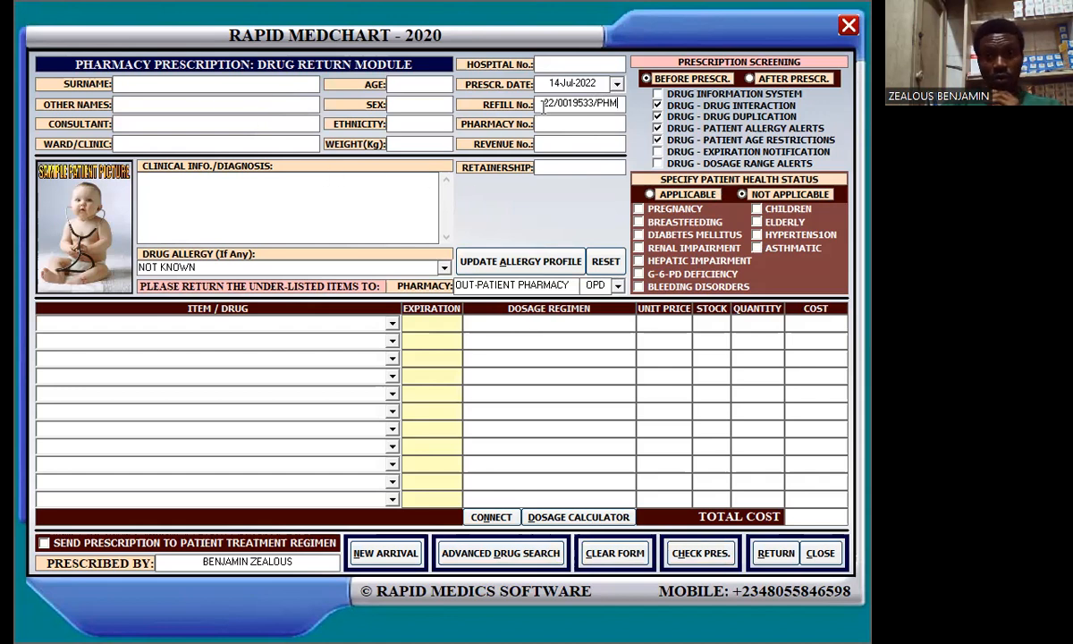
pyautogui.click(617, 84)
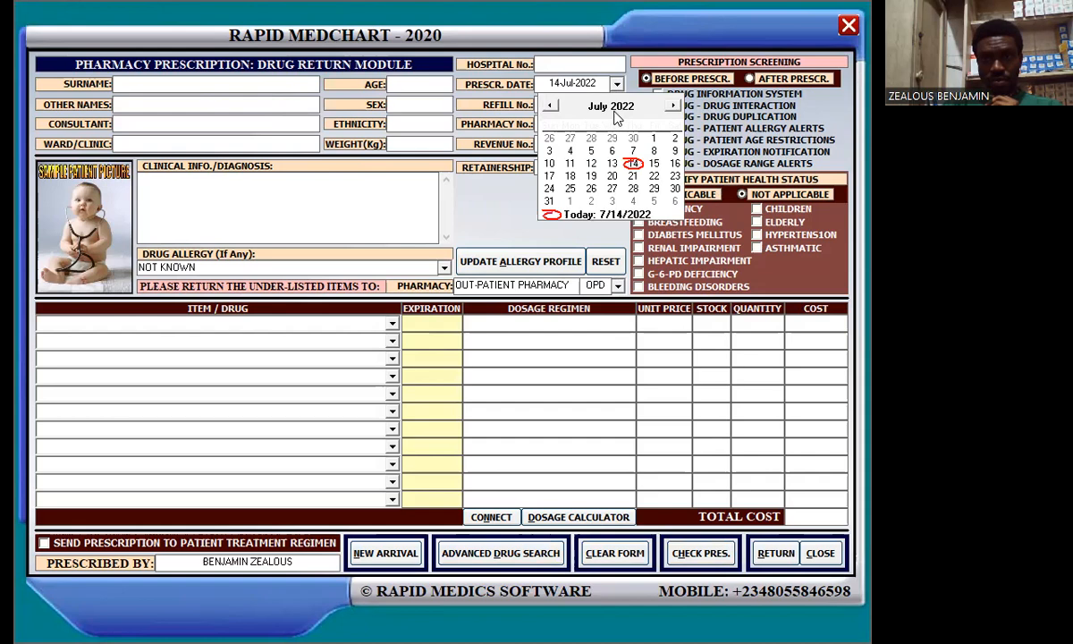
pyautogui.click(610, 484)
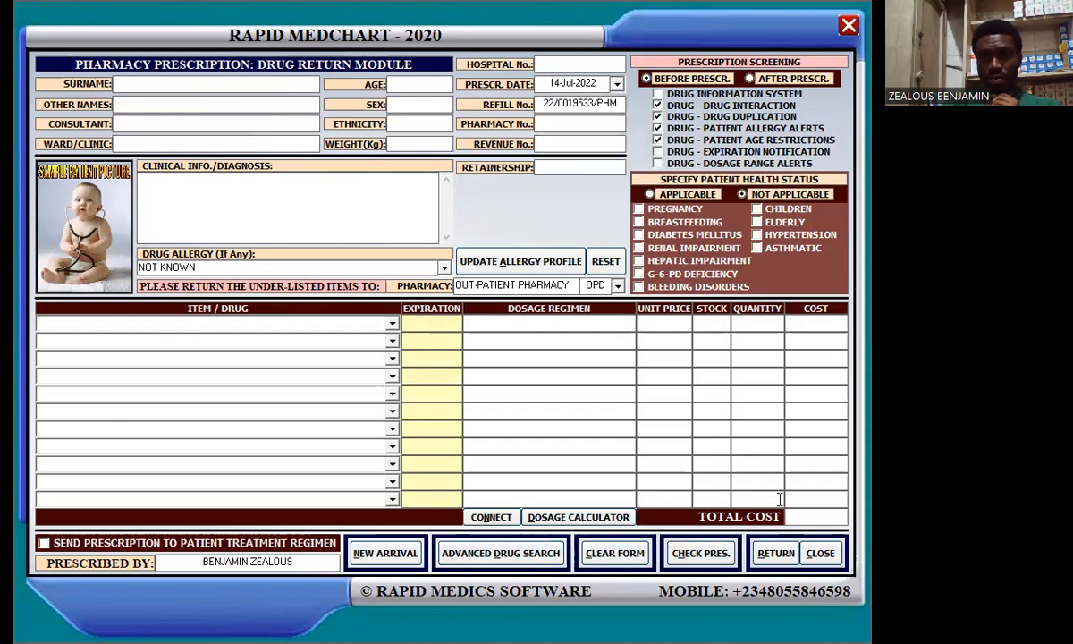
pyautogui.click(811, 552)
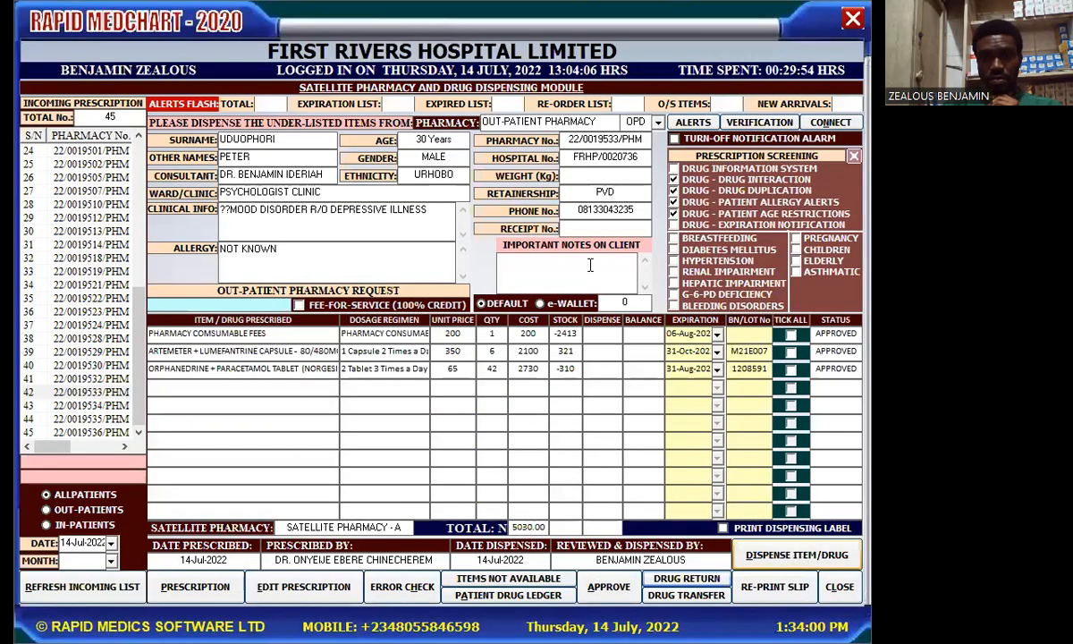
pyautogui.click(374, 355)
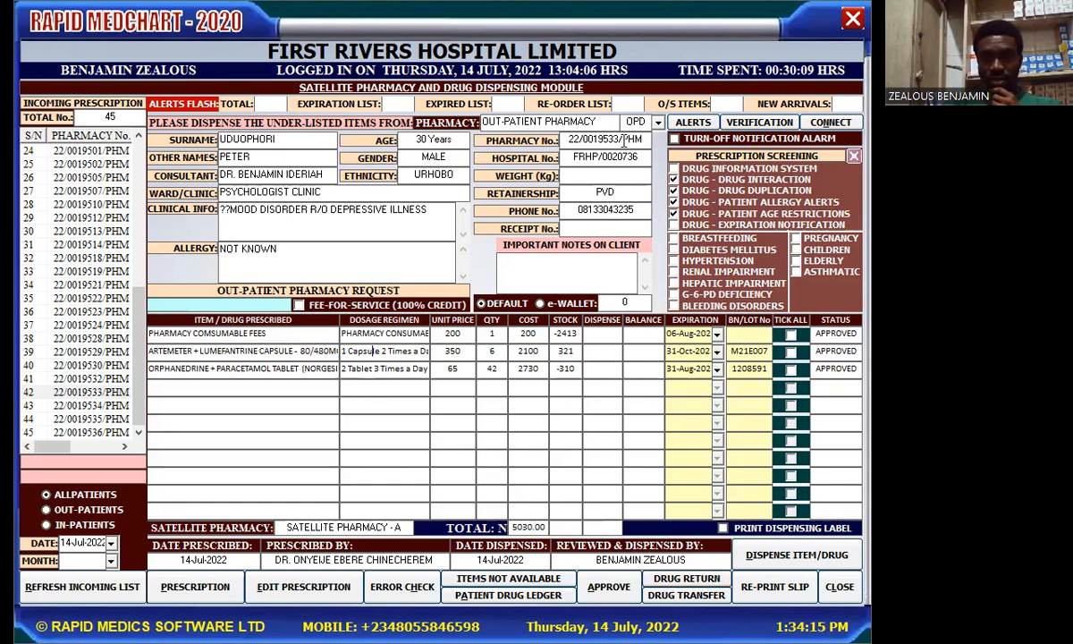
pyautogui.moveTo(620, 138); pyautogui.dragTo(602, 140)
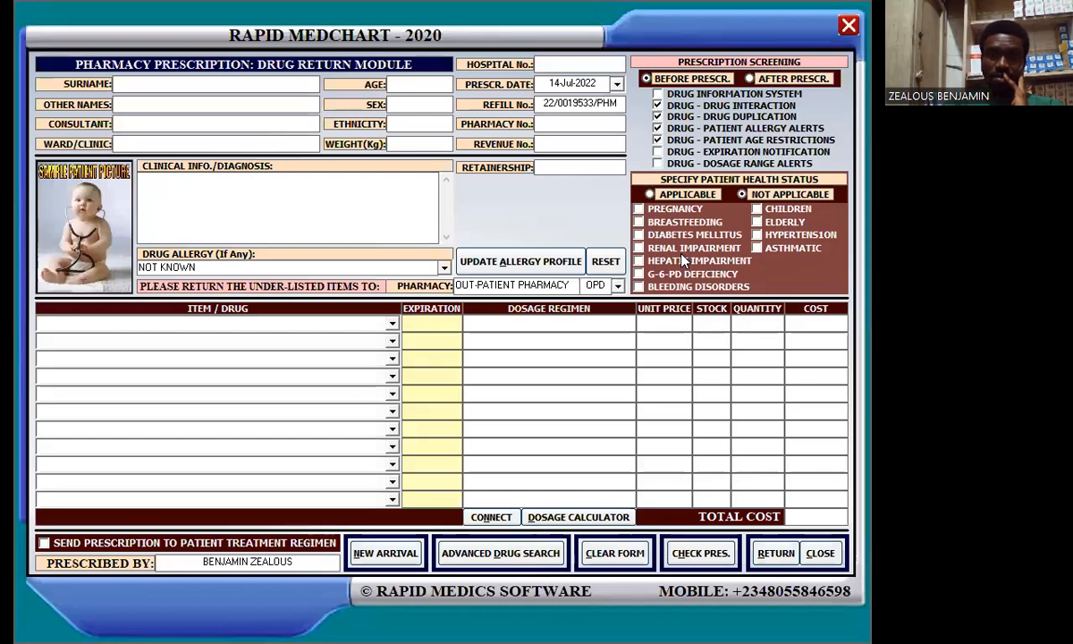
pyautogui.click(620, 103)
pyautogui.press('BackSpace')
pyautogui.press('BackSpace')
pyautogui.press('BackSpace')
pyautogui.press('BackSpace')
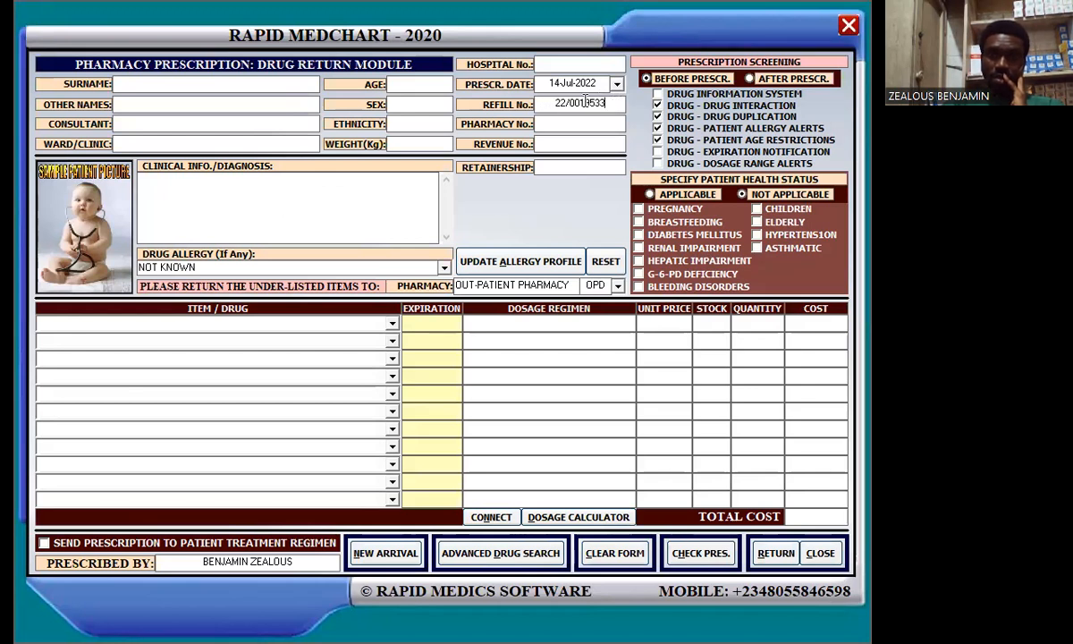
pyautogui.click(582, 103)
pyautogui.press('BackSpace')
pyautogui.press('BackSpace')
pyautogui.press('BackSpace')
pyautogui.press('BackSpace')
pyautogui.press('BackSpace')
pyautogui.press('Return')
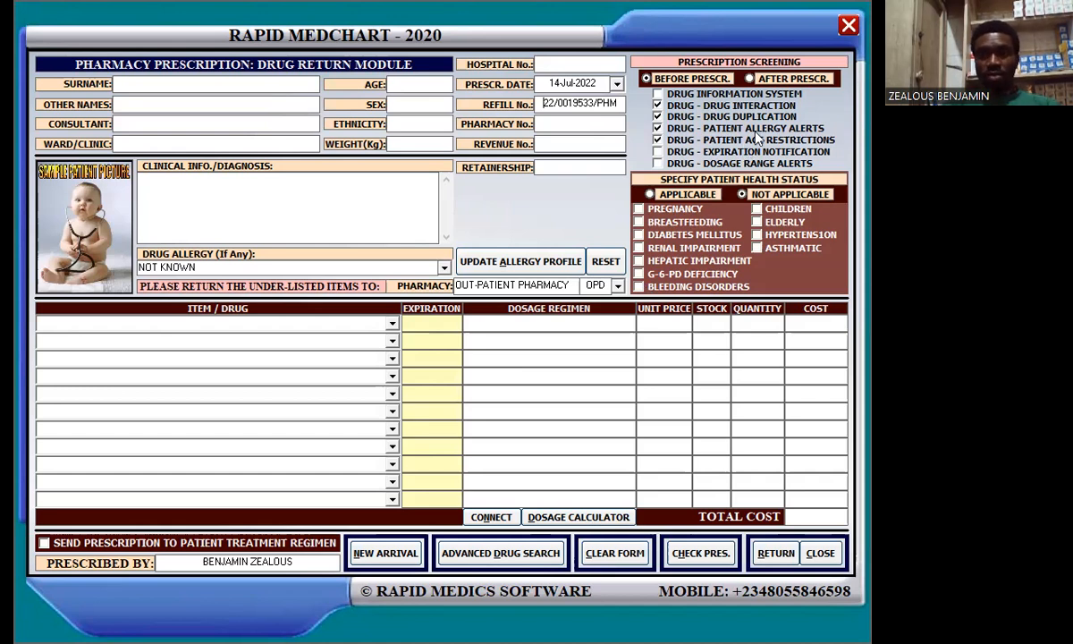
# Step: Close the Drug Return and dispensing windows and display prescriptions for 14-Jul-2022
pyautogui.click(849, 27)
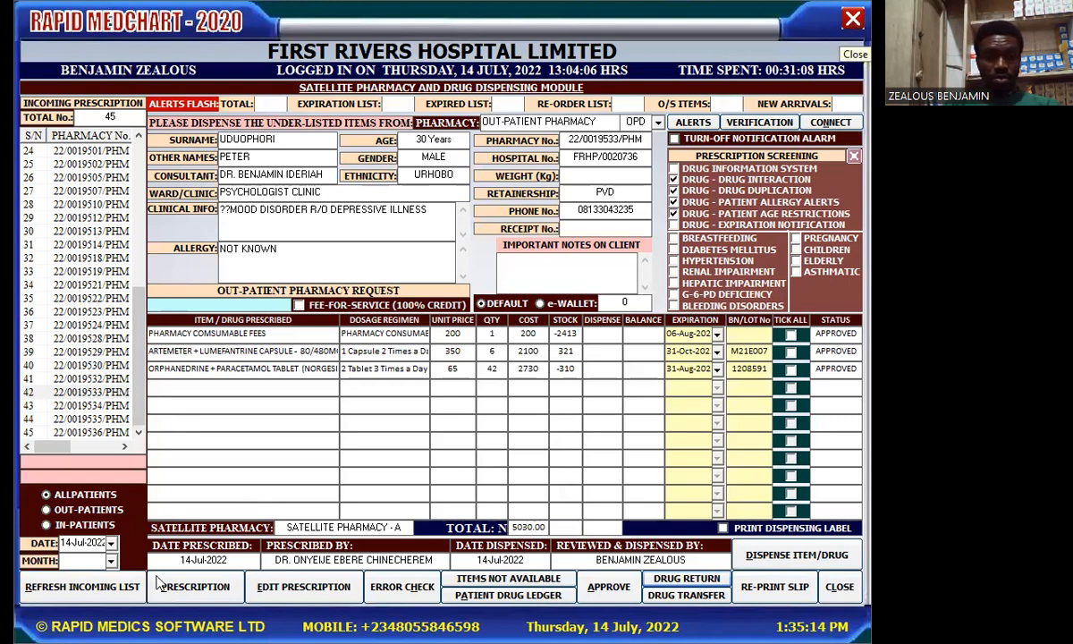
pyautogui.click(852, 21)
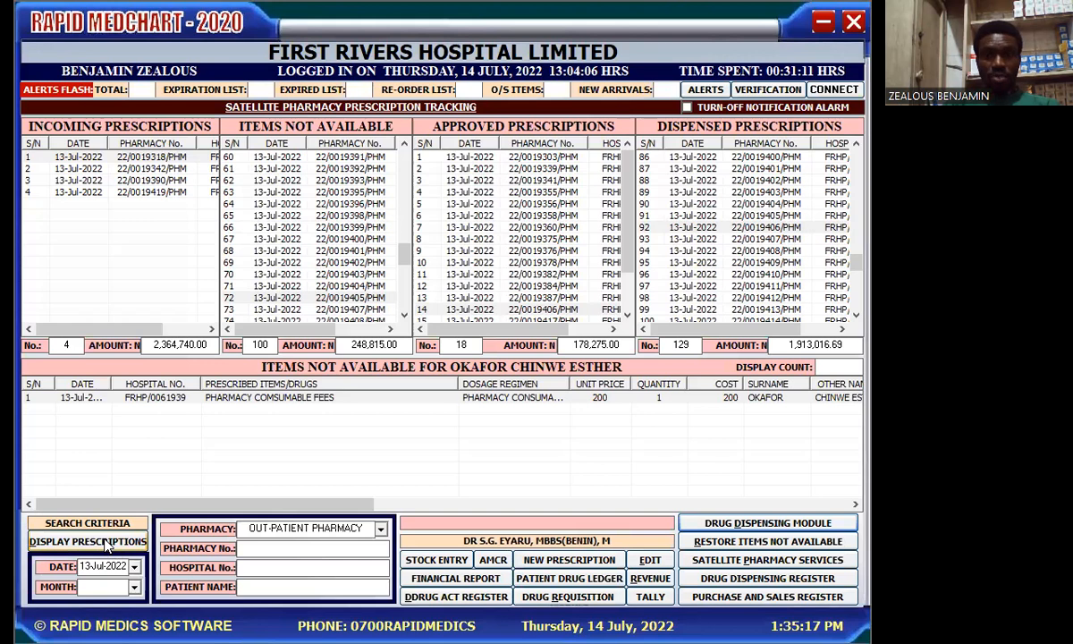
pyautogui.click(137, 570)
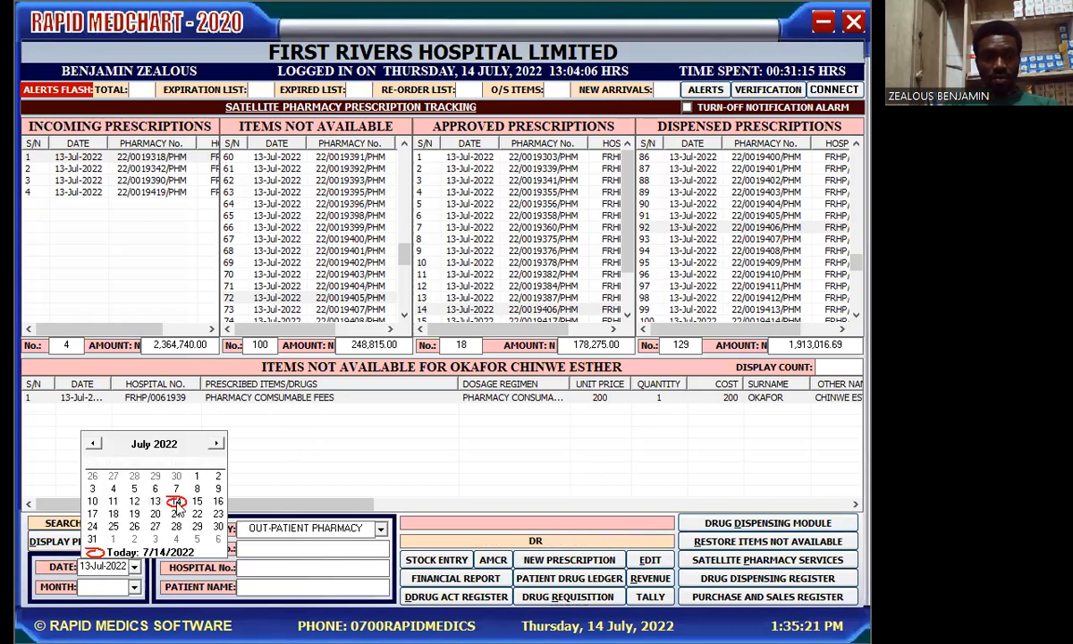
pyautogui.click(169, 476)
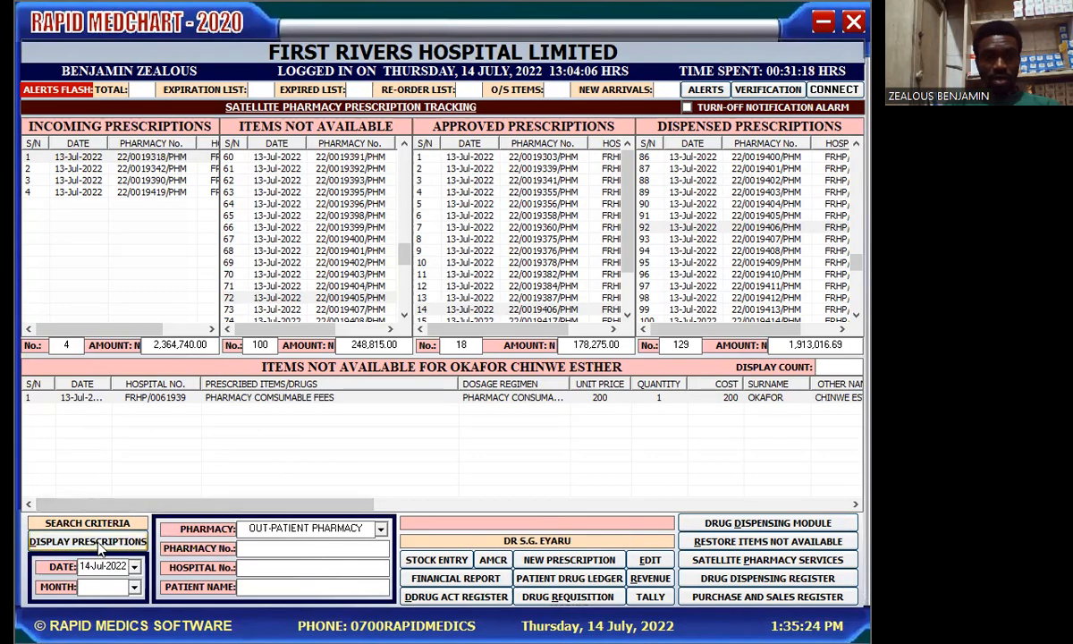
pyautogui.click(101, 549)
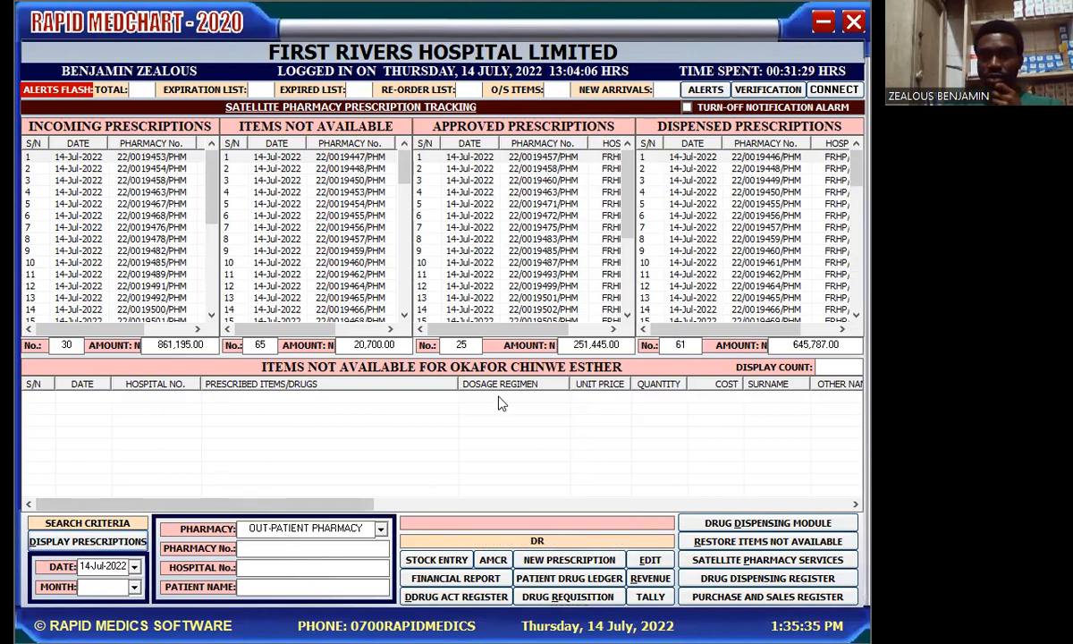
pyautogui.click(771, 287)
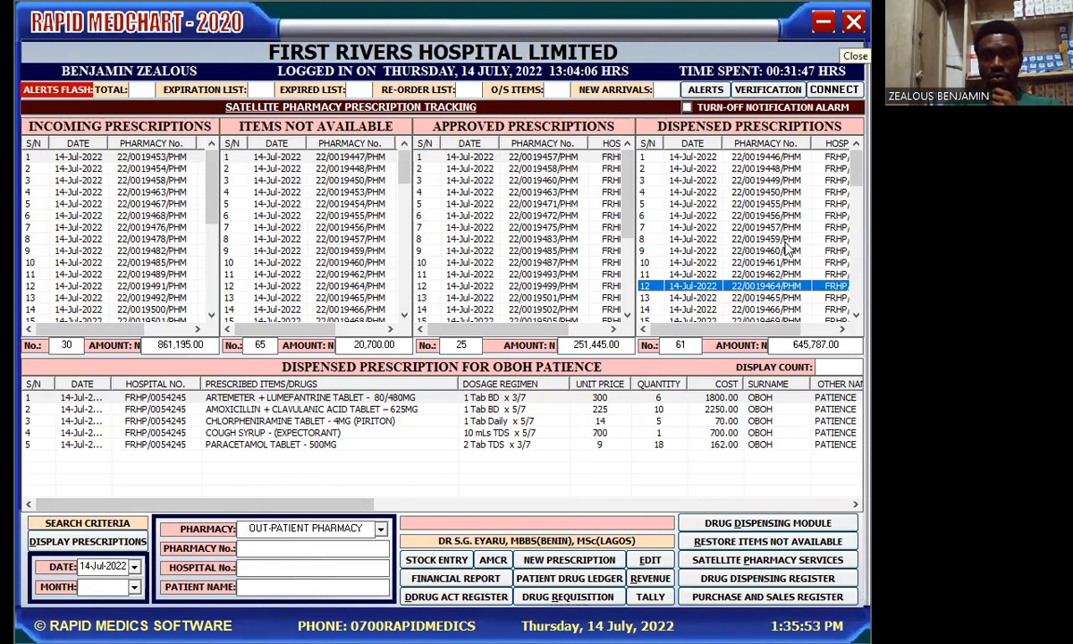
pyautogui.click(738, 526)
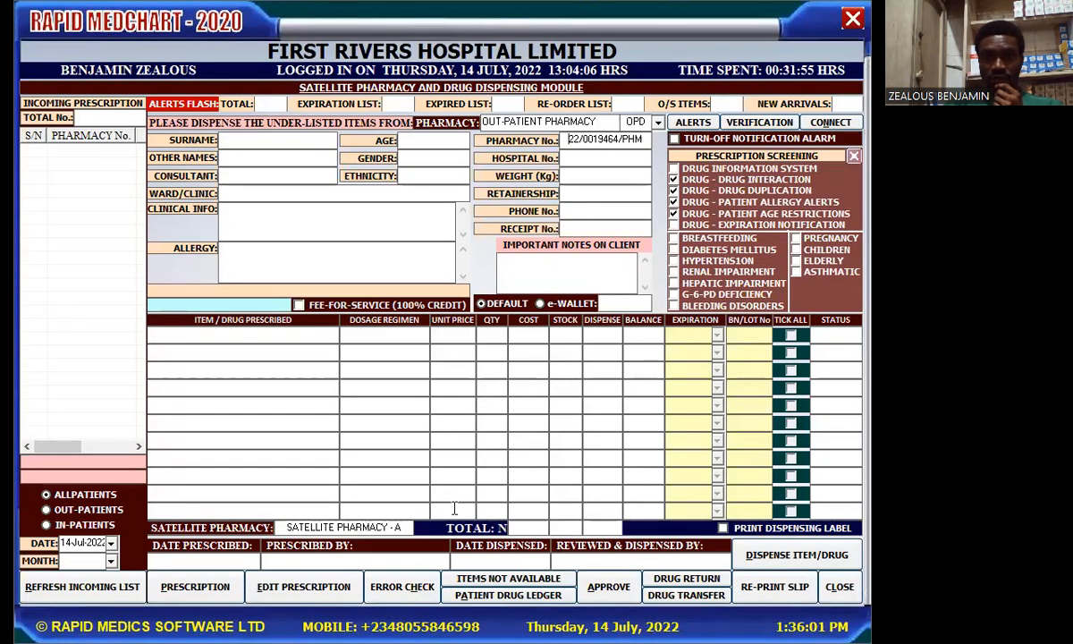
pyautogui.click(80, 587)
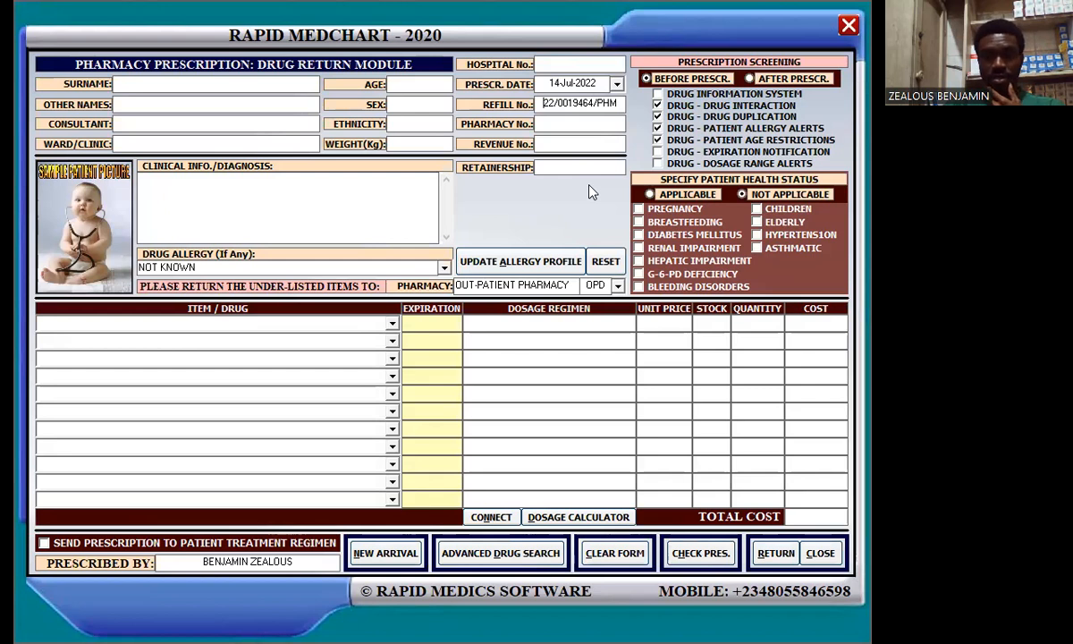
pyautogui.press('Return')
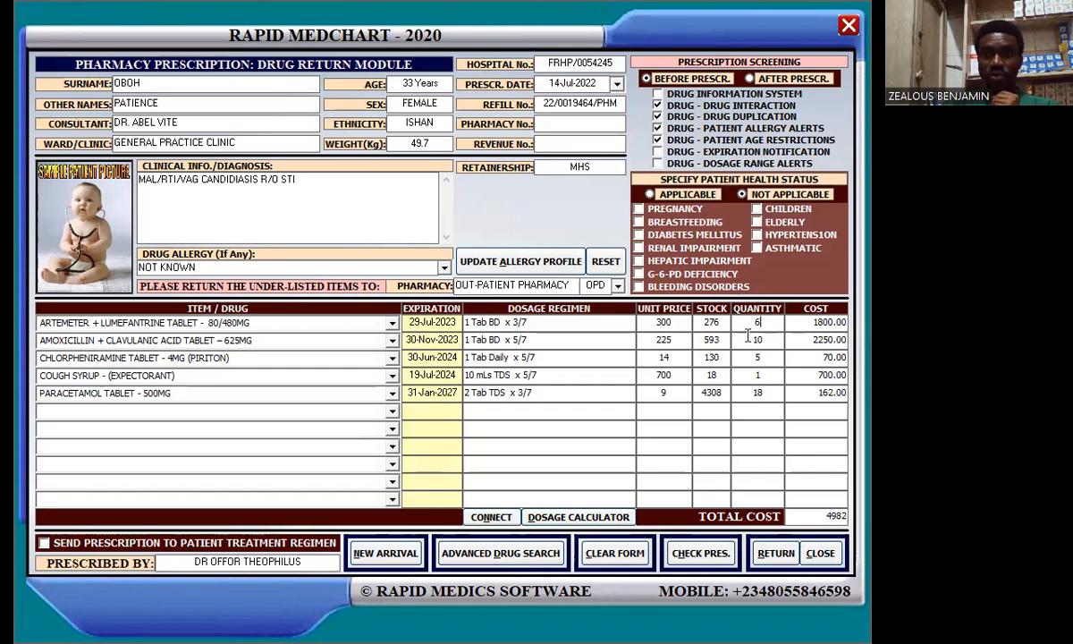
# Step: Set return quantities to artemether 4, amoxicillin 0, chlorpheniramine 4, and paracetamol 0, totalling 1956
pyautogui.doubleClick(757, 322)
pyautogui.write('0')
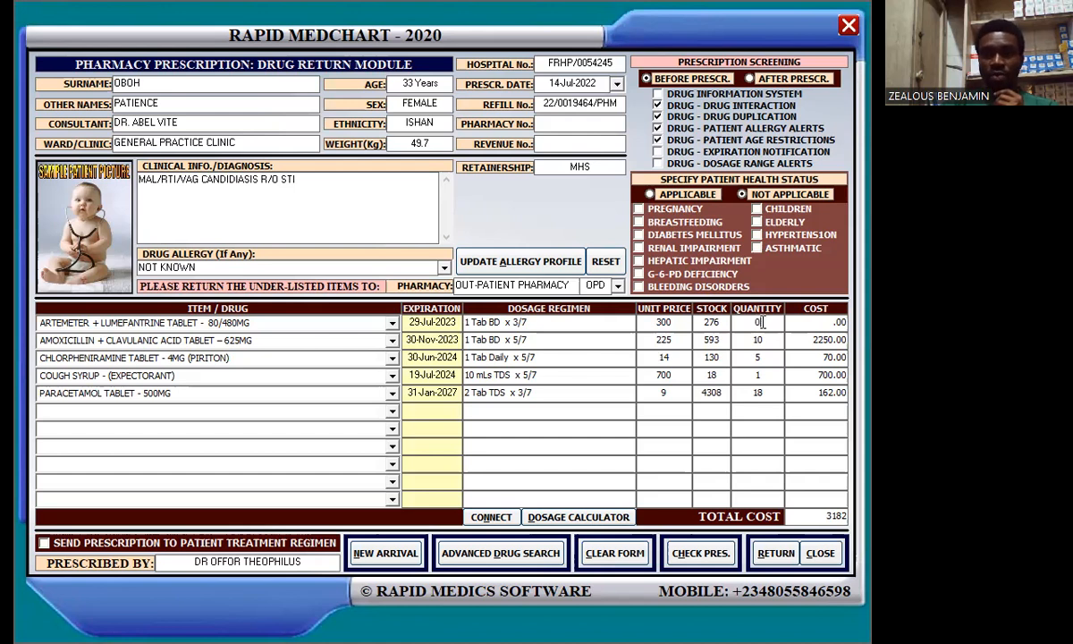
pyautogui.doubleClick(755, 323)
pyautogui.write('4')
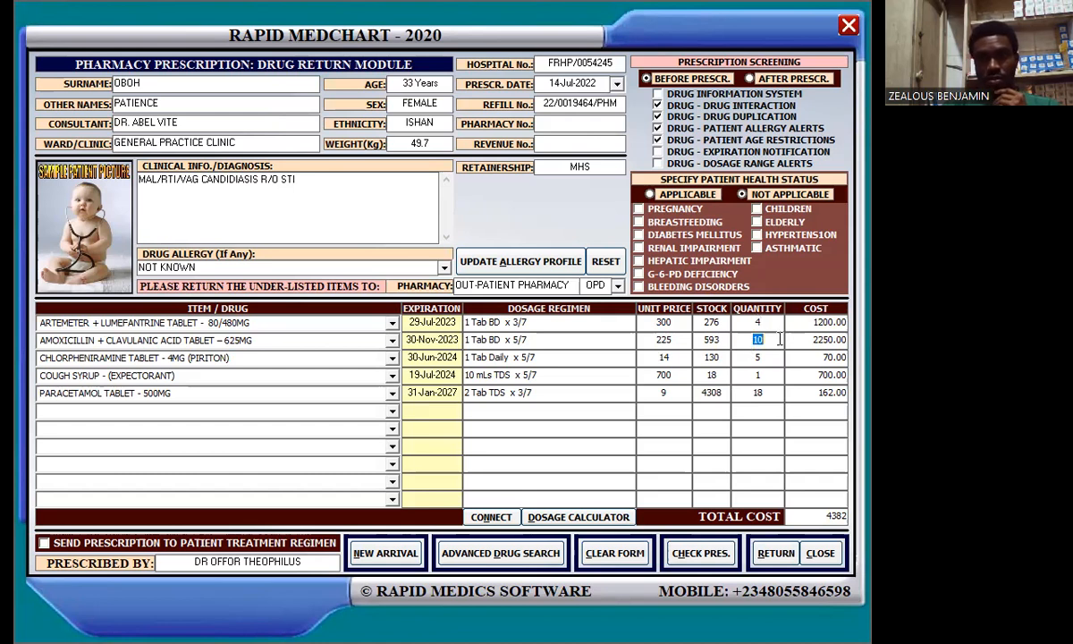
pyautogui.write('0')
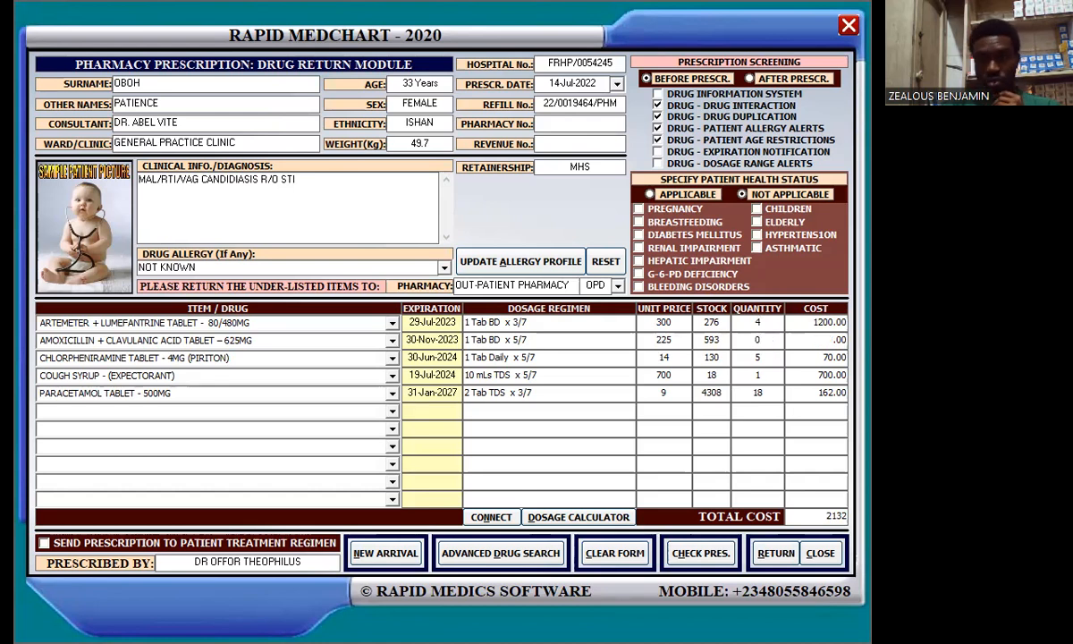
pyautogui.click(775, 359)
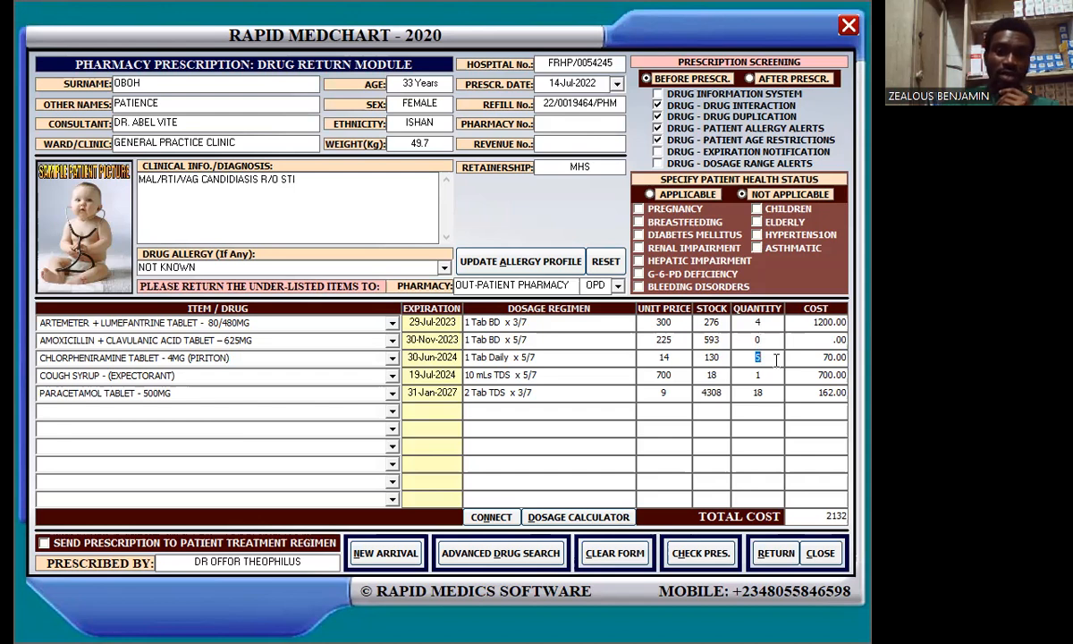
pyautogui.write('4')
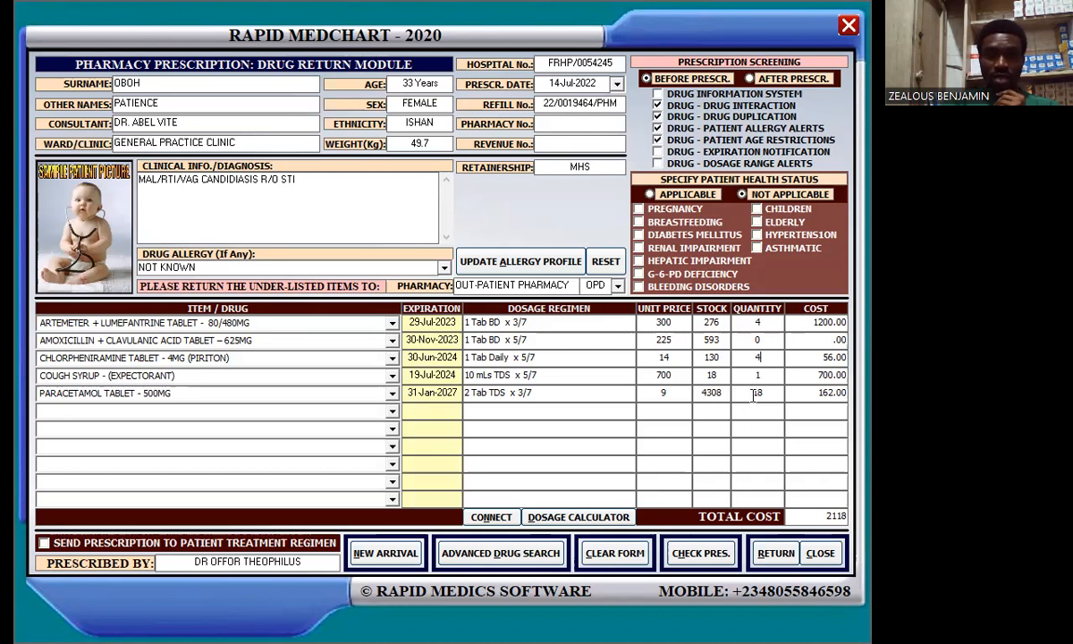
pyautogui.moveTo(753, 394); pyautogui.dragTo(789, 395)
pyautogui.write('0')
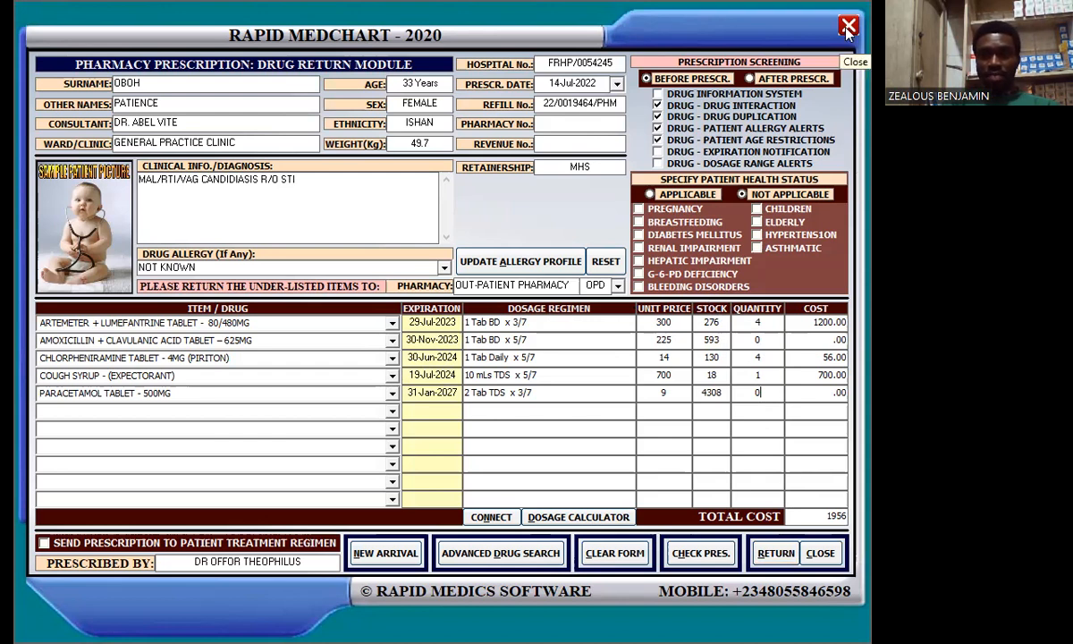
# Step: Close the Drug Return module with its 1956 return list
pyautogui.click(817, 554)
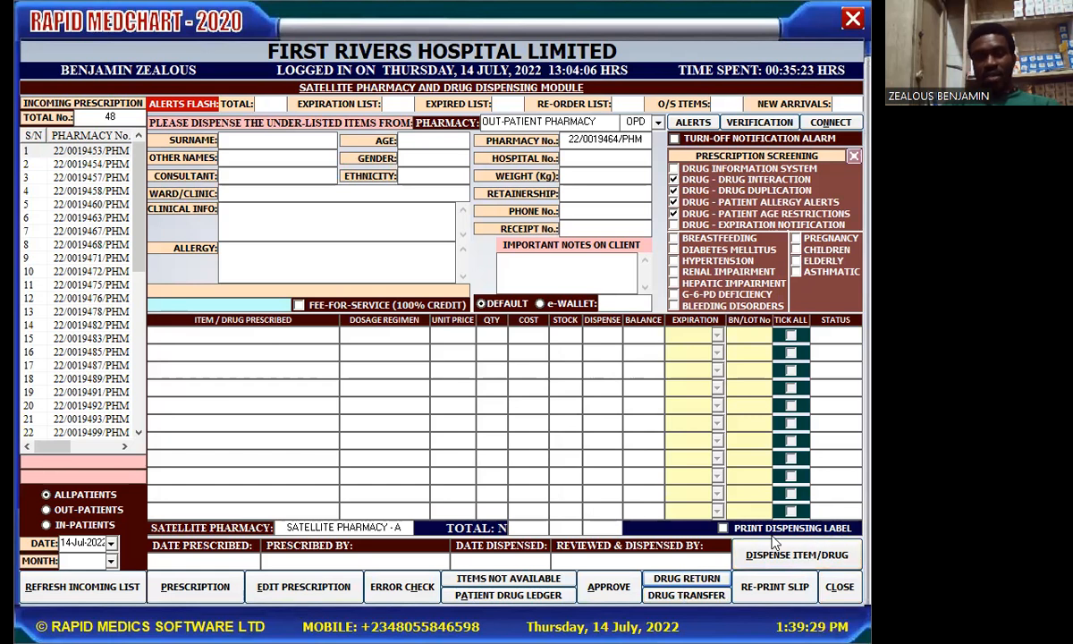
# Step: Load the immunization clinic prescription and tick polio vaccine and vitamin A, totalling 4560.00
pyautogui.click(69, 369)
pyautogui.click(70, 369)
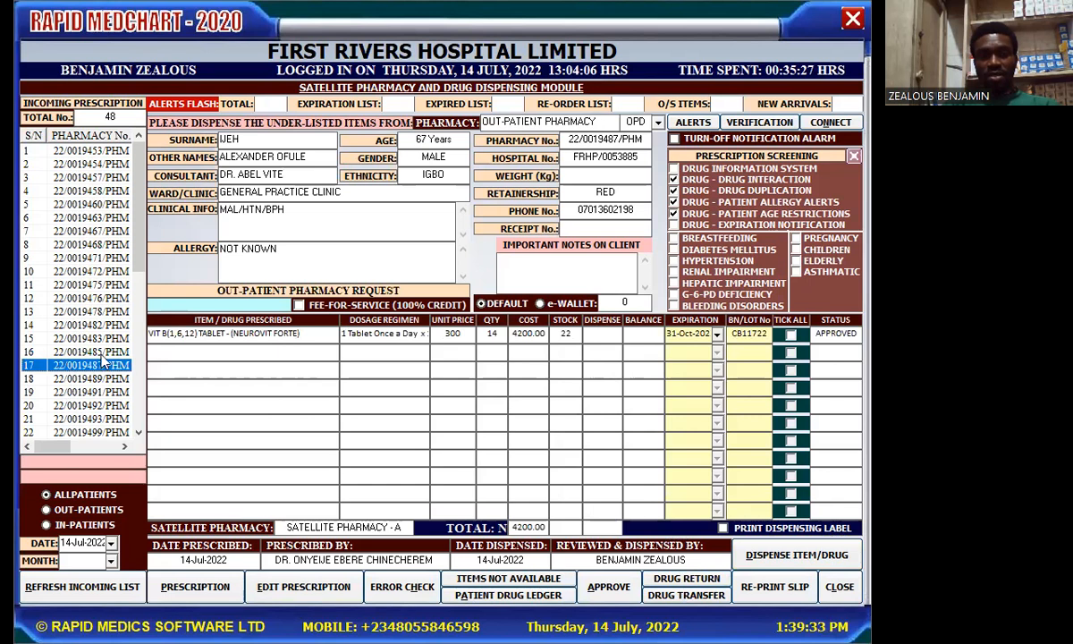
pyautogui.click(90, 324)
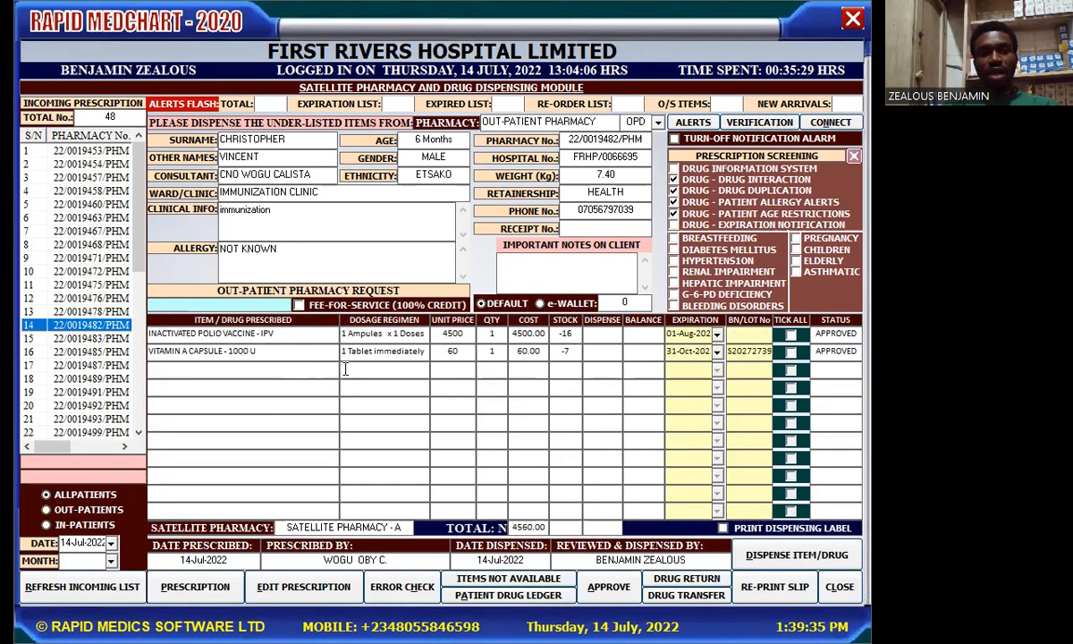
pyautogui.click(790, 320)
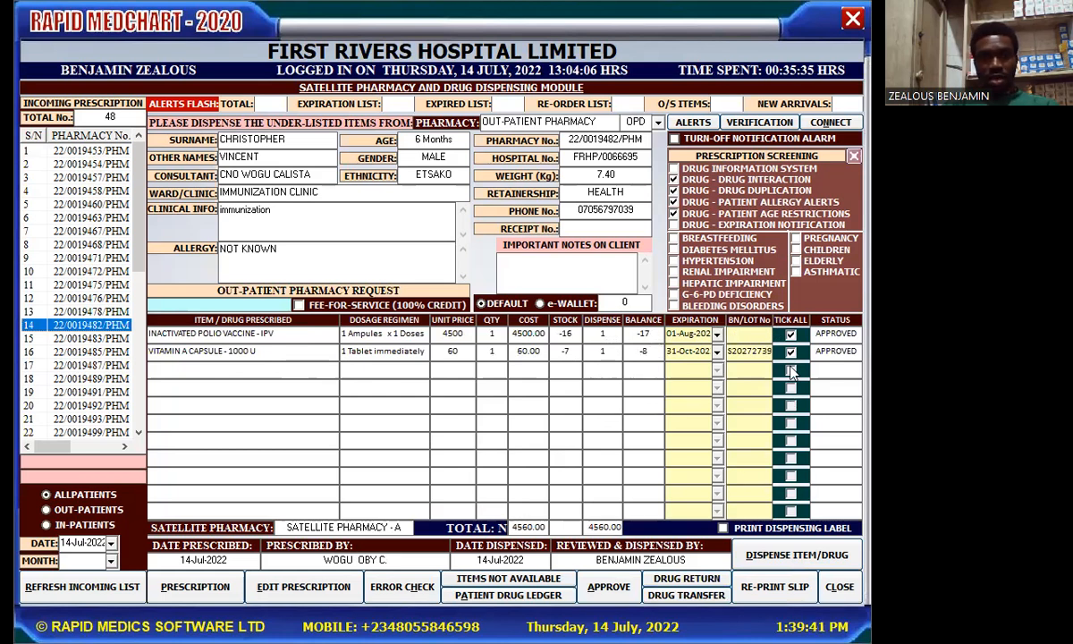
pyautogui.click(723, 529)
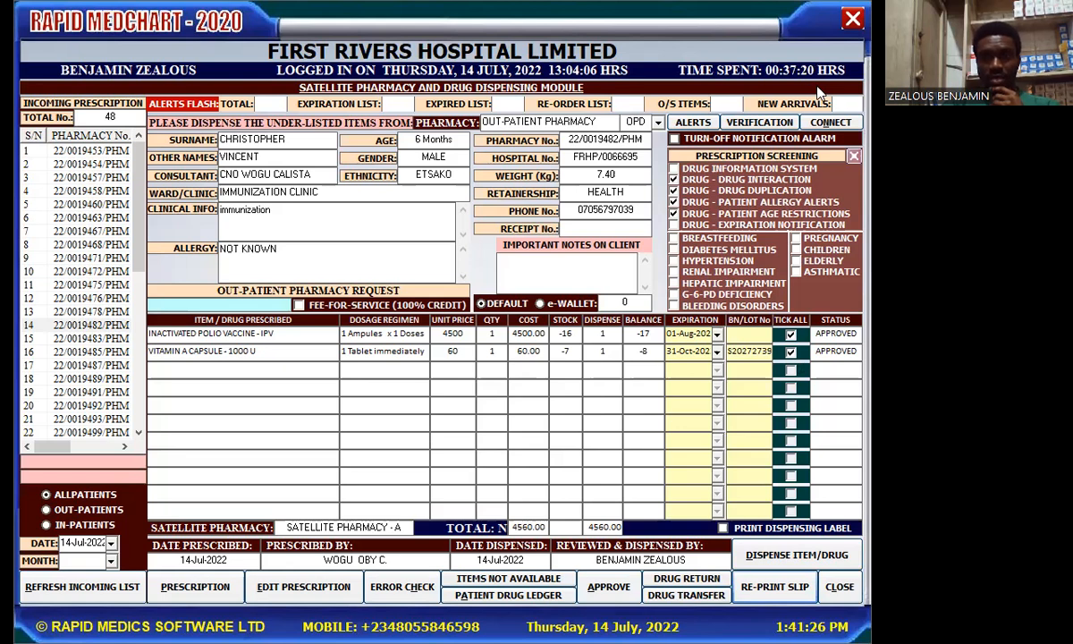
# Step: Close the satellite pharmacy dispensing module to return to prescription tracking
pyautogui.click(852, 20)
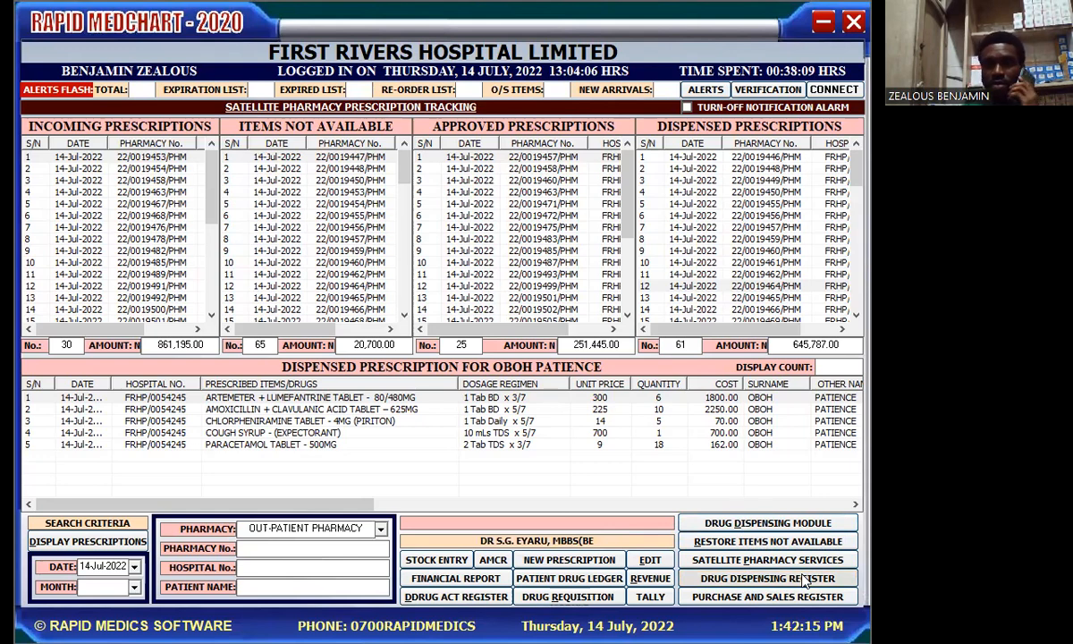
# Step: Open and reload the empty dispensing register, scroll to Amount Paid and Dispensed By, then close it
pyautogui.click(804, 580)
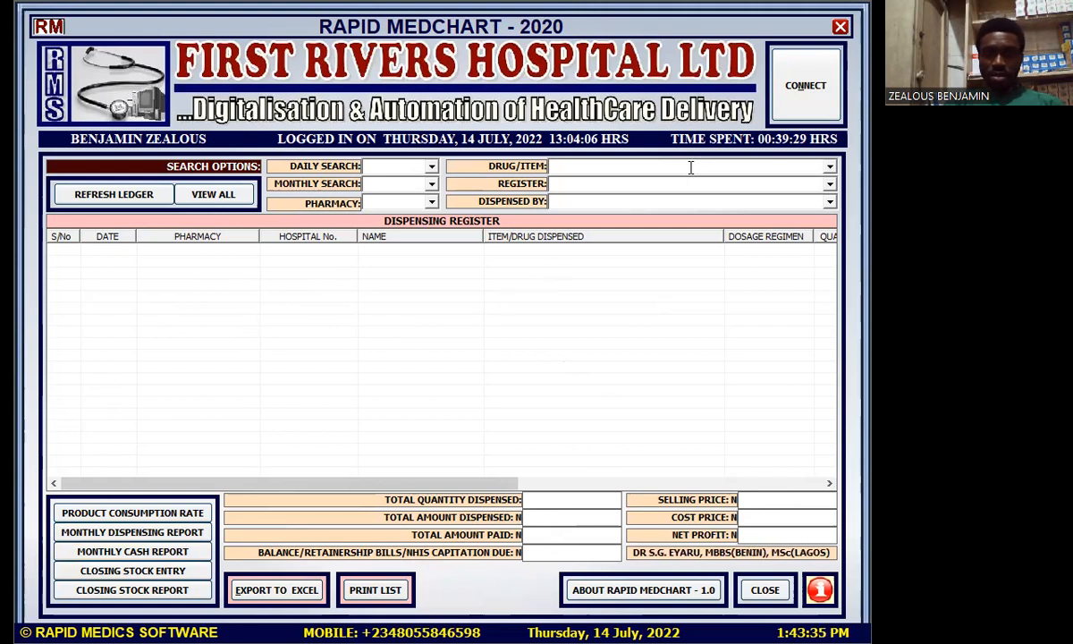
pyautogui.click(125, 202)
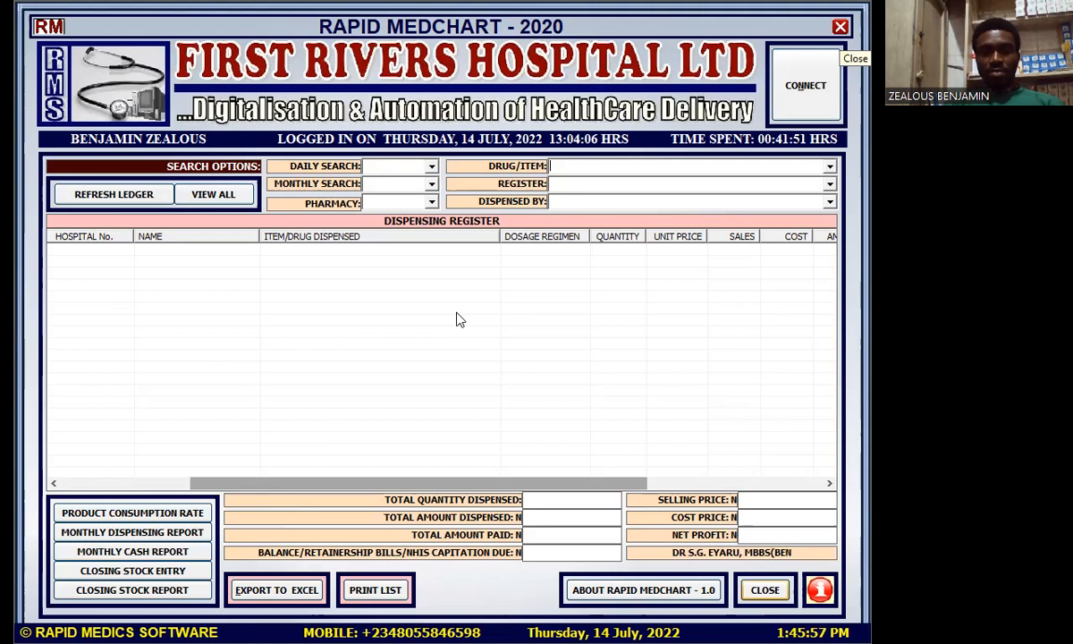
pyautogui.moveTo(538, 488); pyautogui.dragTo(664, 509)
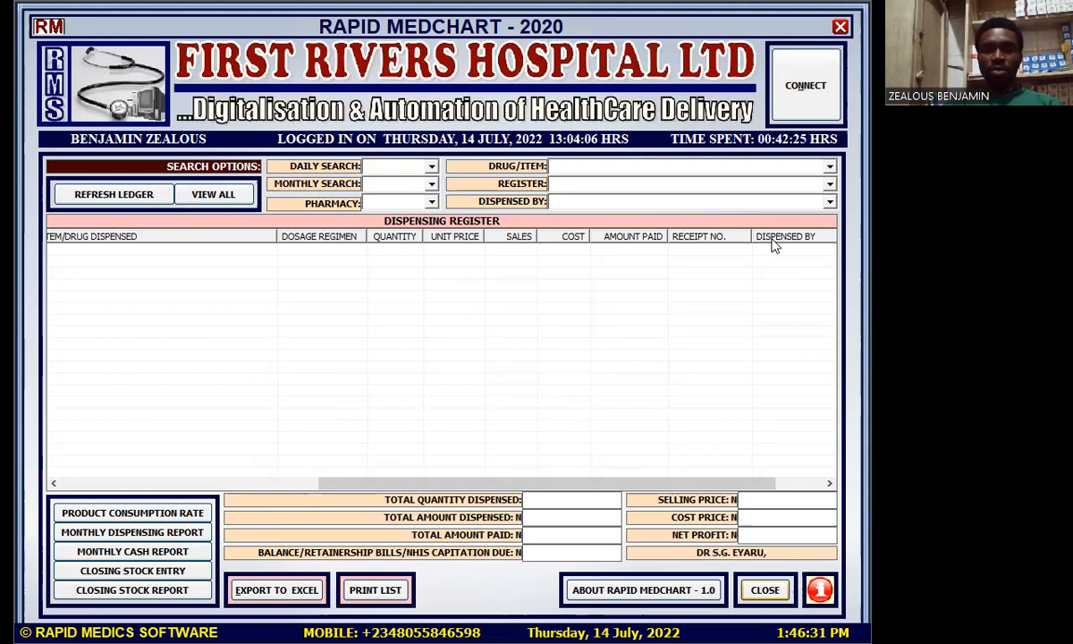
pyautogui.click(764, 589)
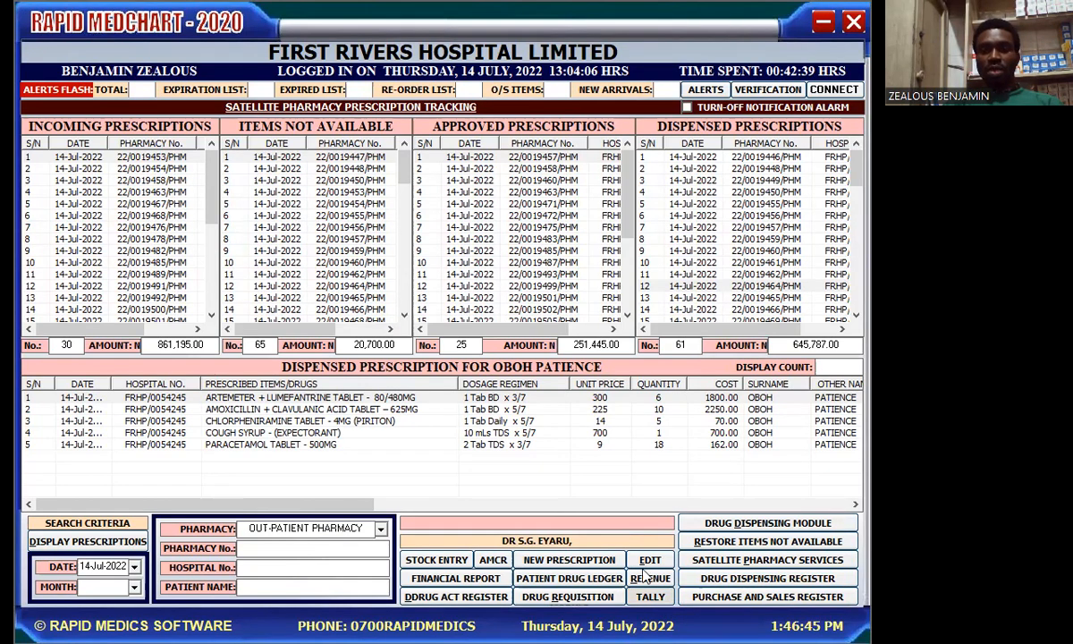
# Step: Open Tally Card Posting for the out-patient satellite pharmacy
pyautogui.click(650, 596)
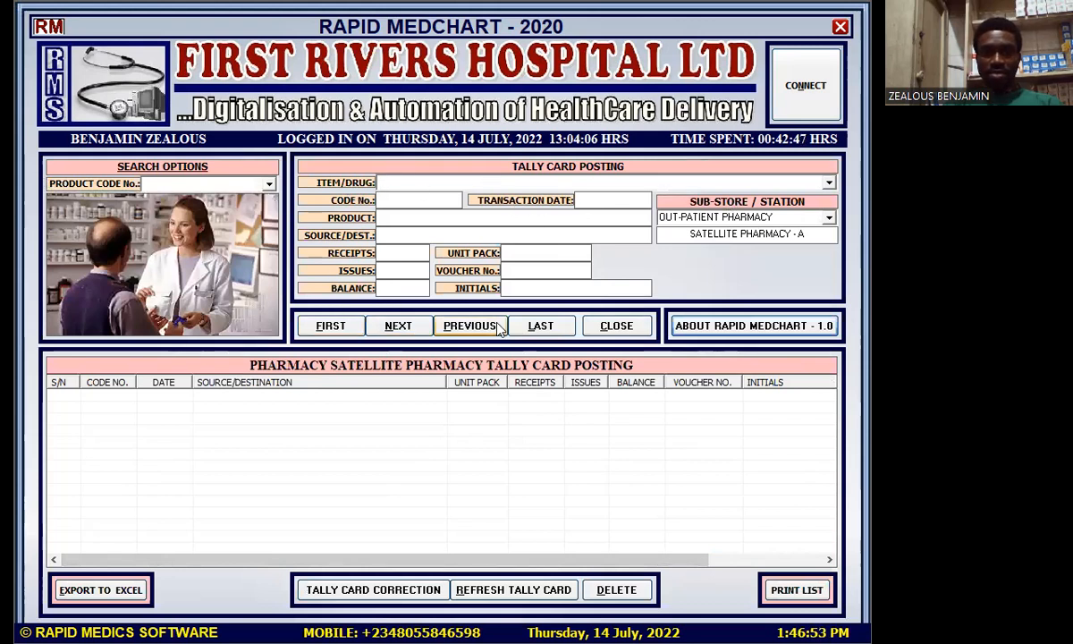
# Step: Load the tally card for Tizanidine Tablet 2mg (Sirdalaud)
pyautogui.click(828, 183)
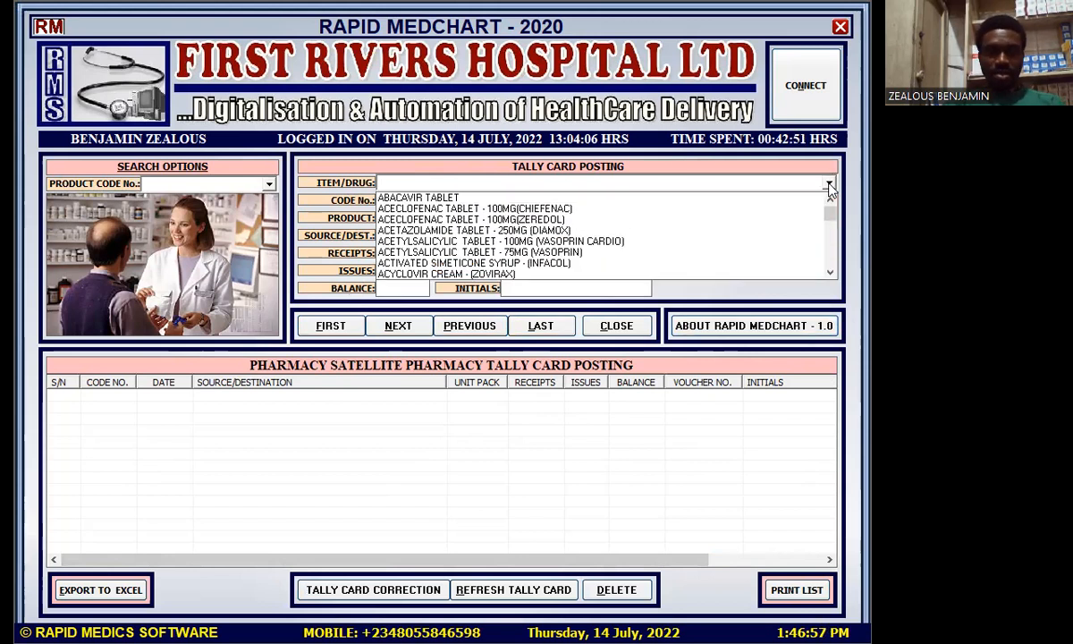
pyautogui.write('ti')
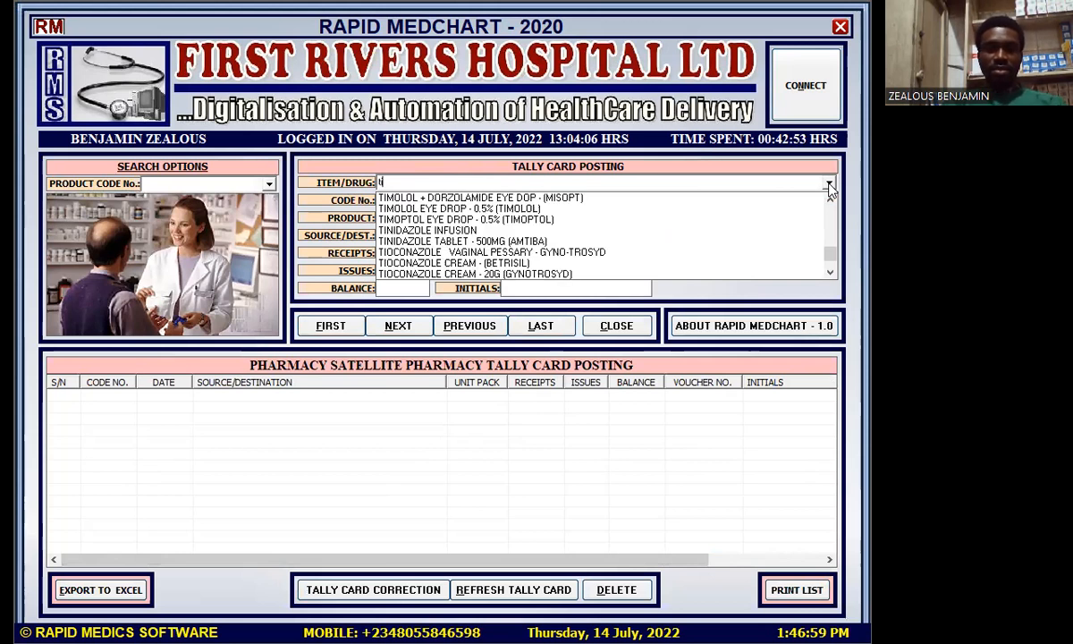
pyautogui.write('z')
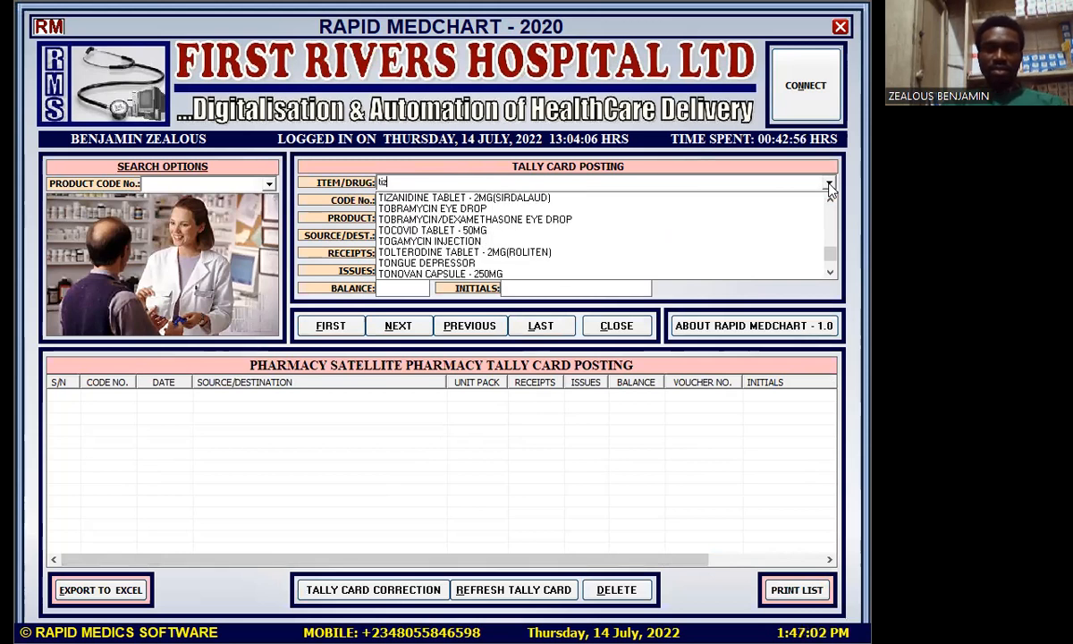
pyautogui.click(559, 199)
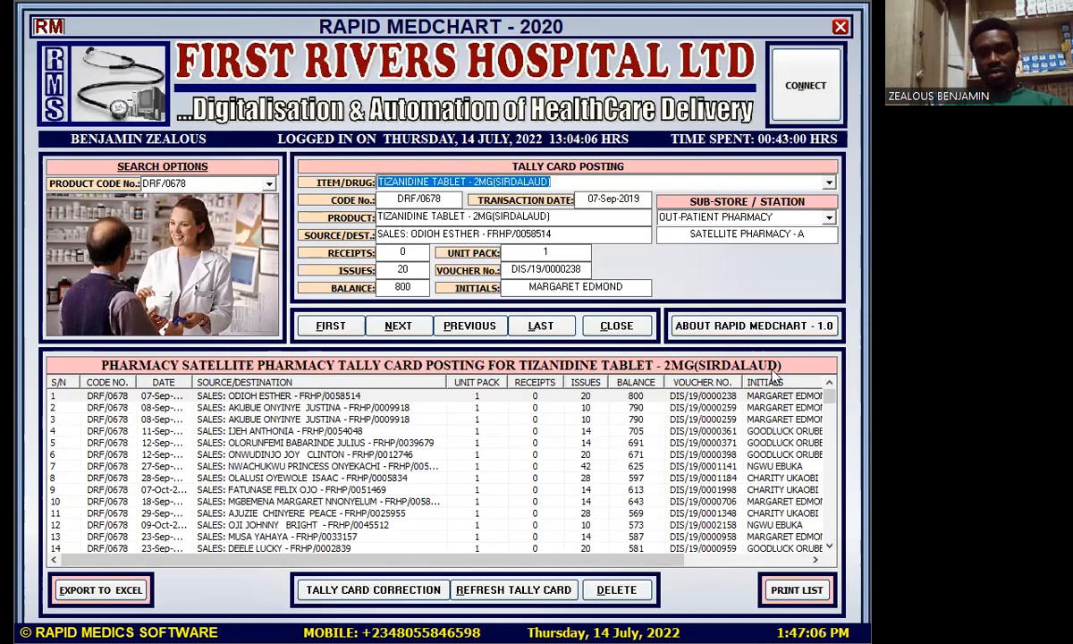
# Step: Scroll to the latest postings and widen the DATE column so full dates show
pyautogui.moveTo(830, 397); pyautogui.dragTo(849, 558)
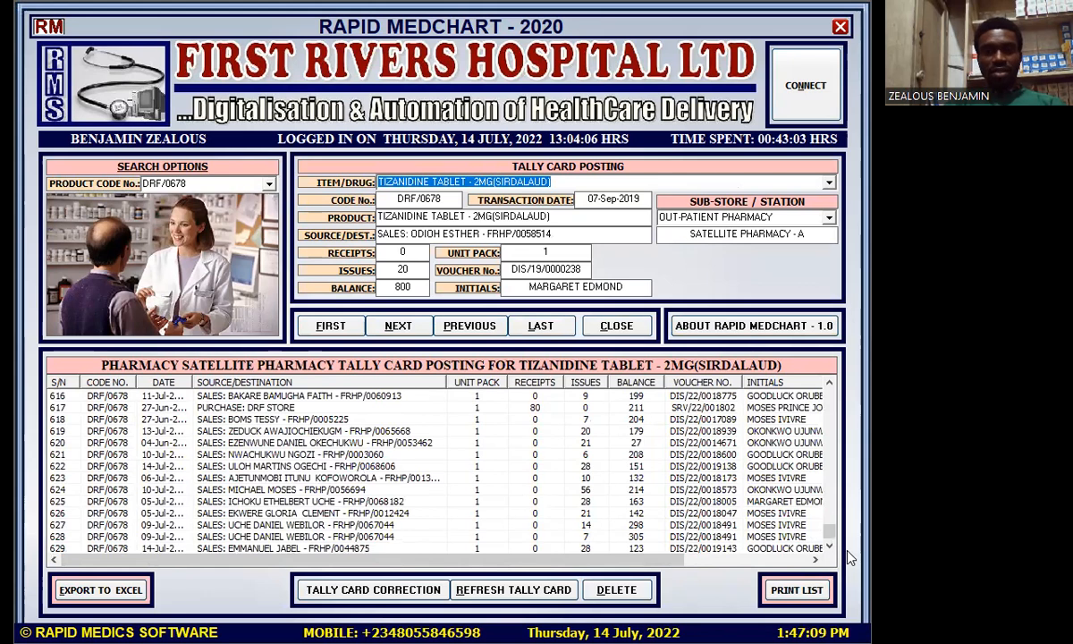
pyautogui.click(164, 384)
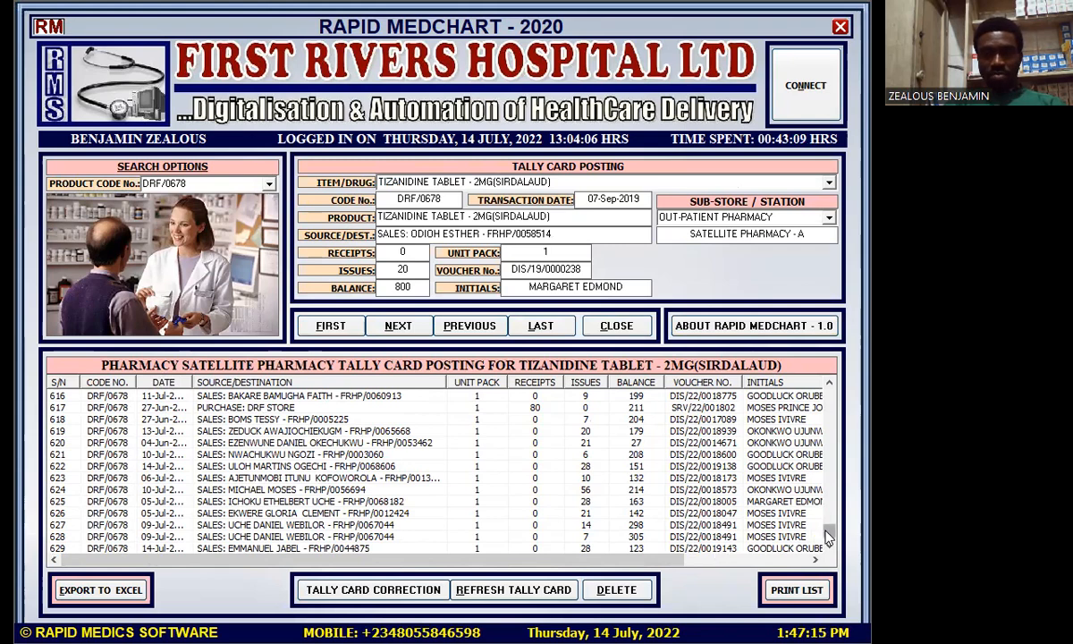
pyautogui.moveTo(829, 538)
pyautogui.mouseDown()
pyautogui.moveTo(824, 385)
pyautogui.moveTo(817, 431)
pyautogui.moveTo(829, 540)
pyautogui.mouseUp()
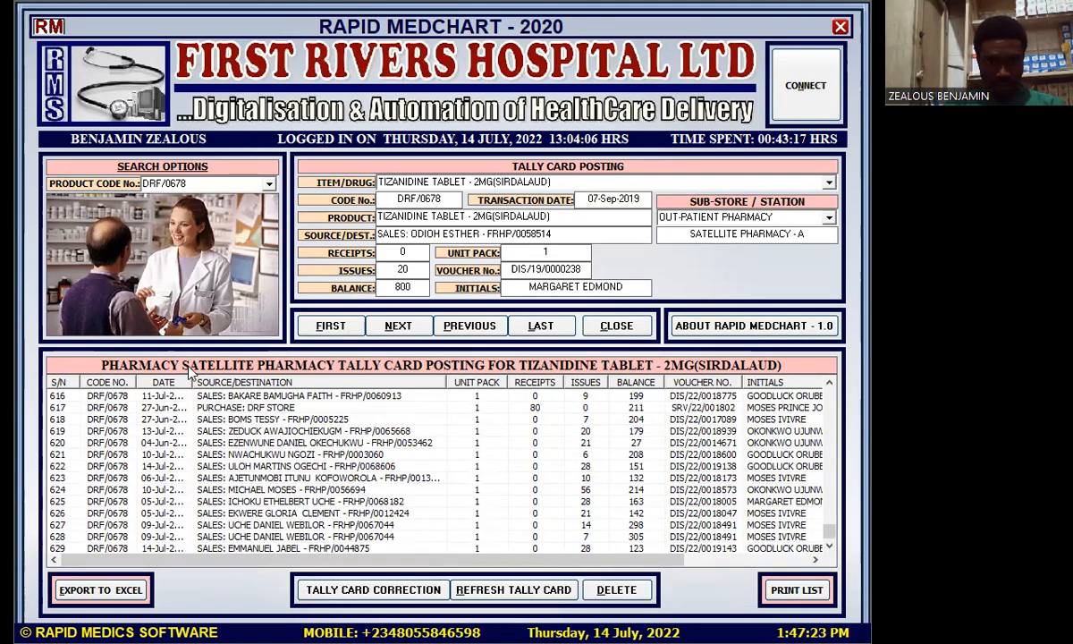
pyautogui.moveTo(191, 374); pyautogui.dragTo(207, 364)
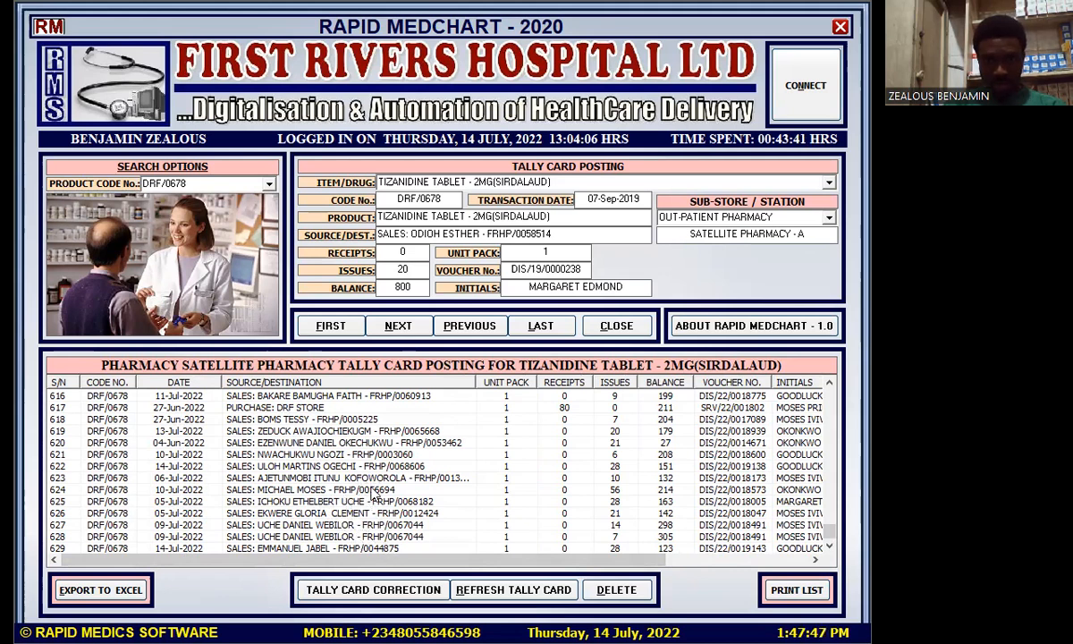
# Step: Select posting 629, the 14-Jul-2022 issue of 28 with balance 123, and check its REF. column
pyautogui.click(184, 548)
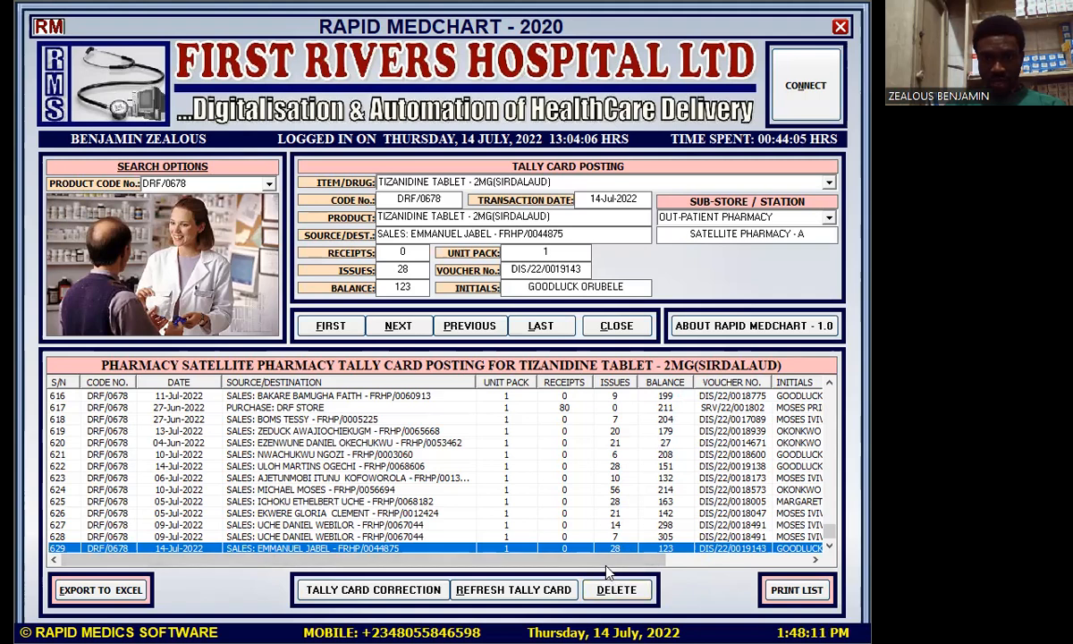
pyautogui.moveTo(606, 569); pyautogui.dragTo(754, 569)
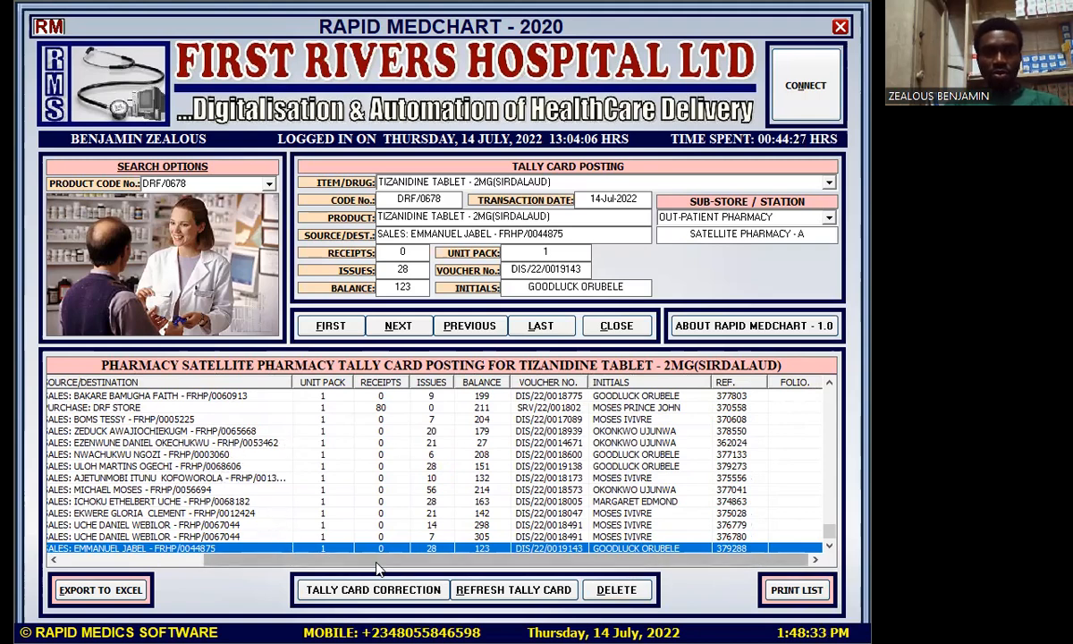
pyautogui.moveTo(402, 564); pyautogui.dragTo(253, 550)
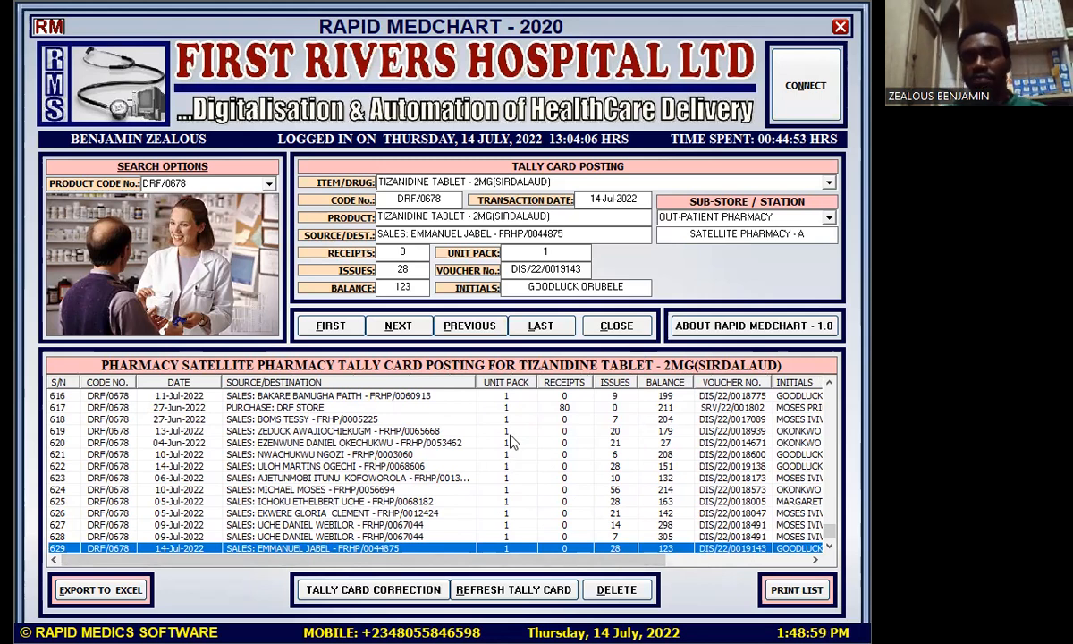
# Step: Close the Tizanidine tally card and refresh the dispensing register ledger, dismissing the error
pyautogui.click(840, 27)
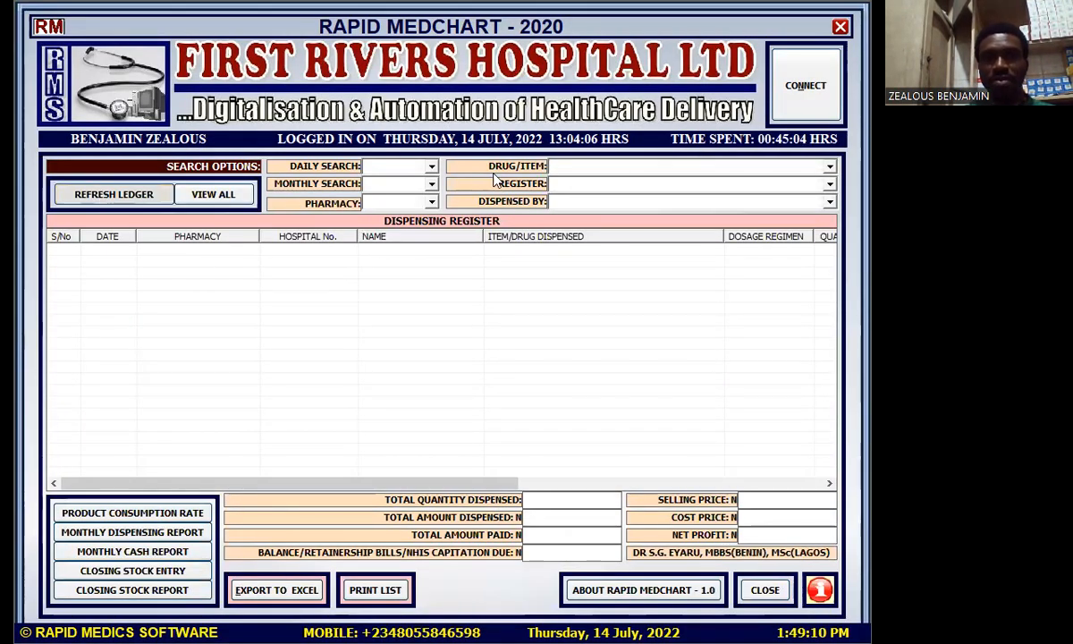
pyautogui.click(829, 167)
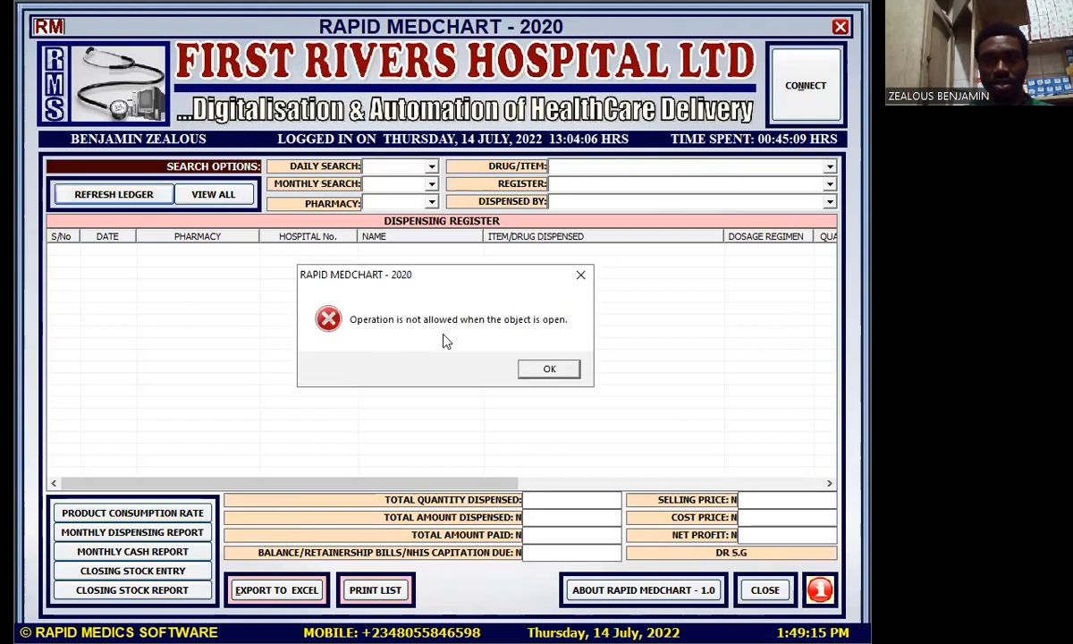
pyautogui.click(545, 370)
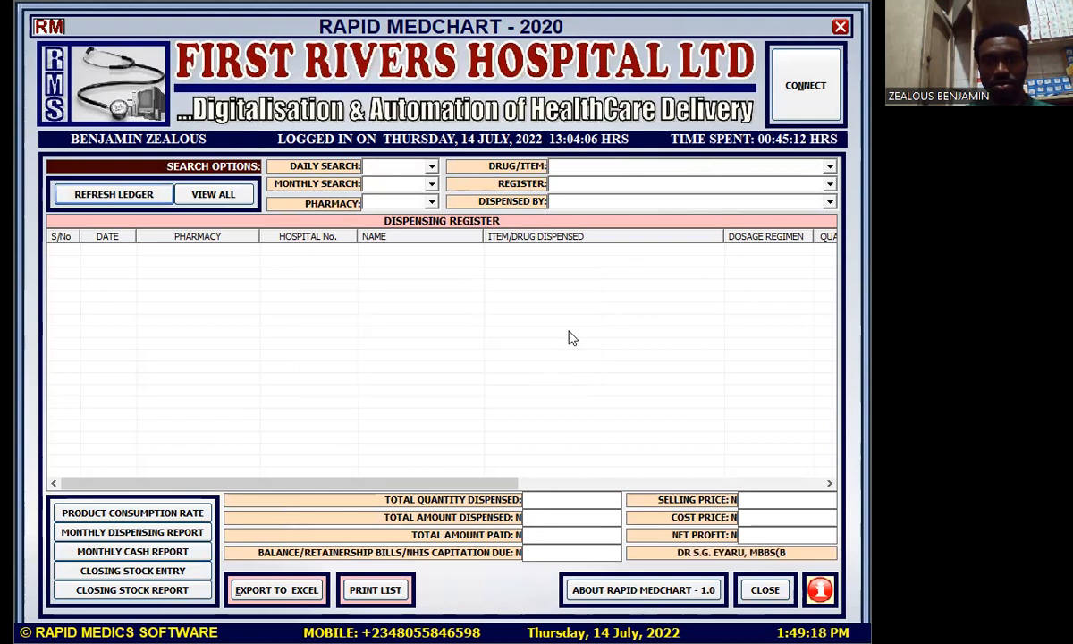
# Step: Filter the dispensing register by Tizanidine Tablet 2mg, dismiss the error, and close the register
pyautogui.click(830, 168)
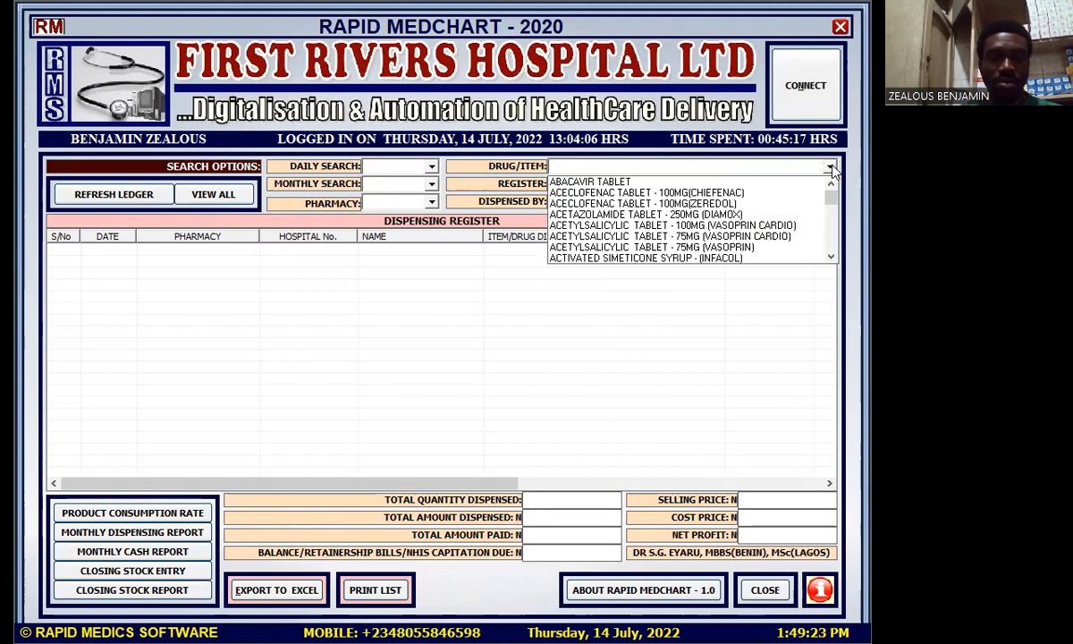
pyautogui.write('t')
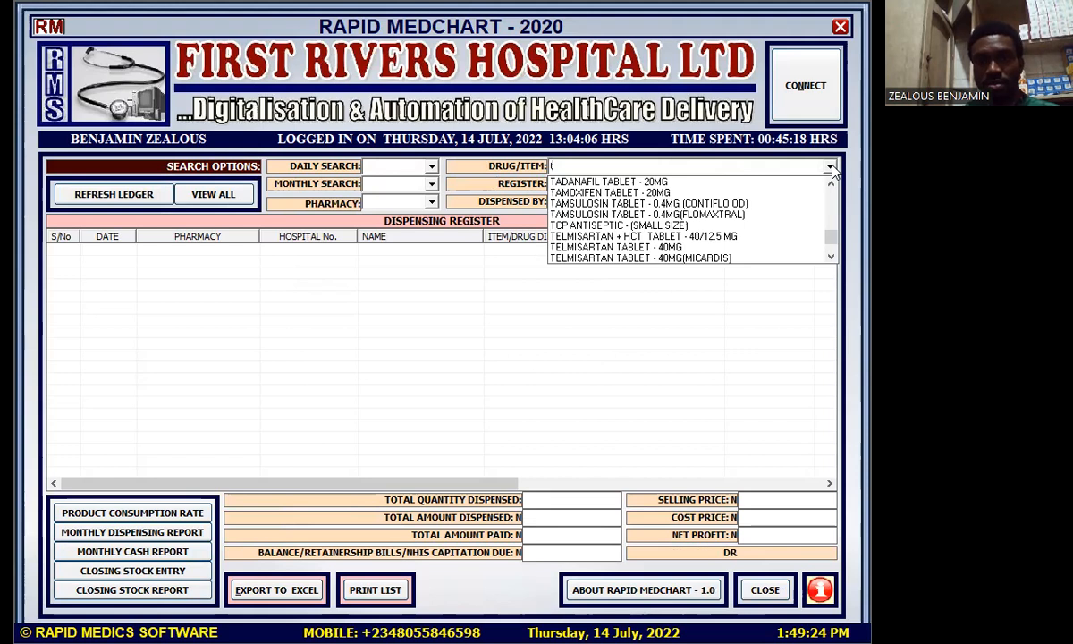
pyautogui.write('iza')
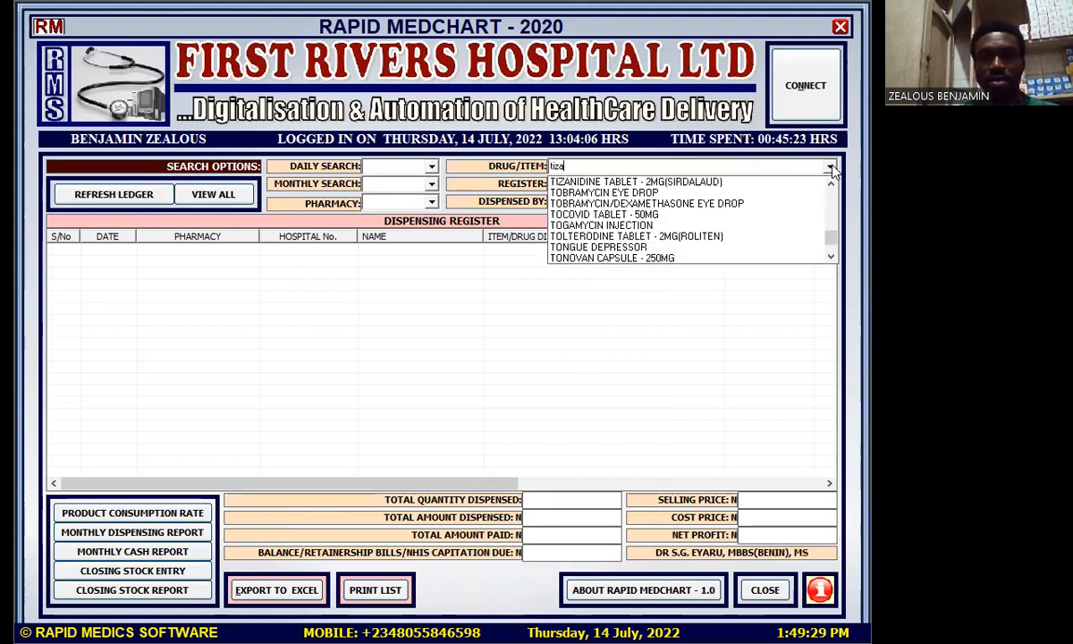
pyautogui.click(715, 184)
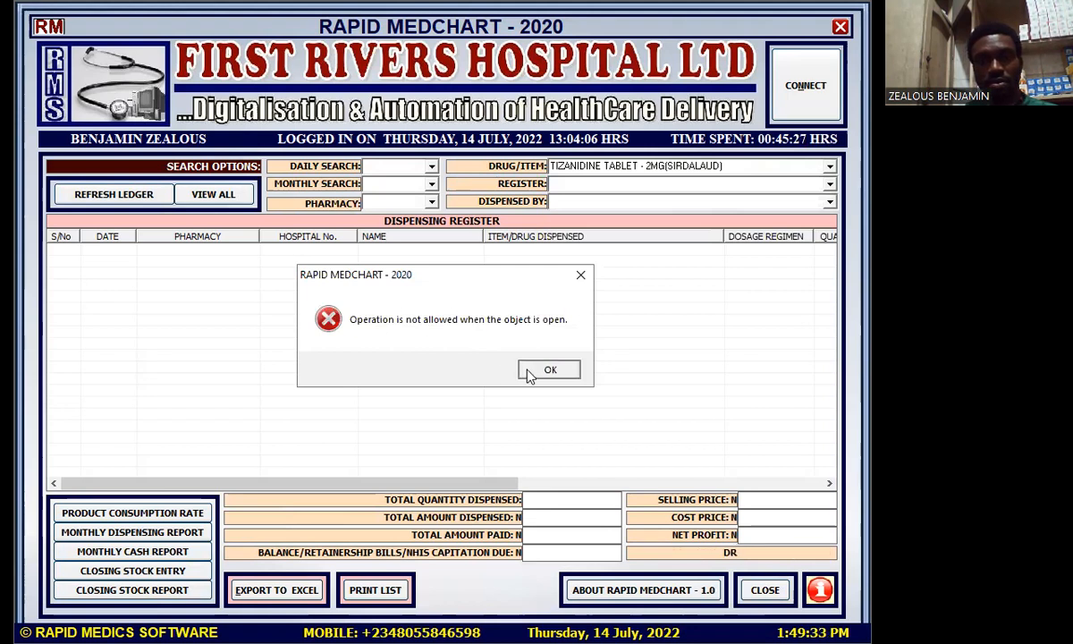
pyautogui.click(545, 369)
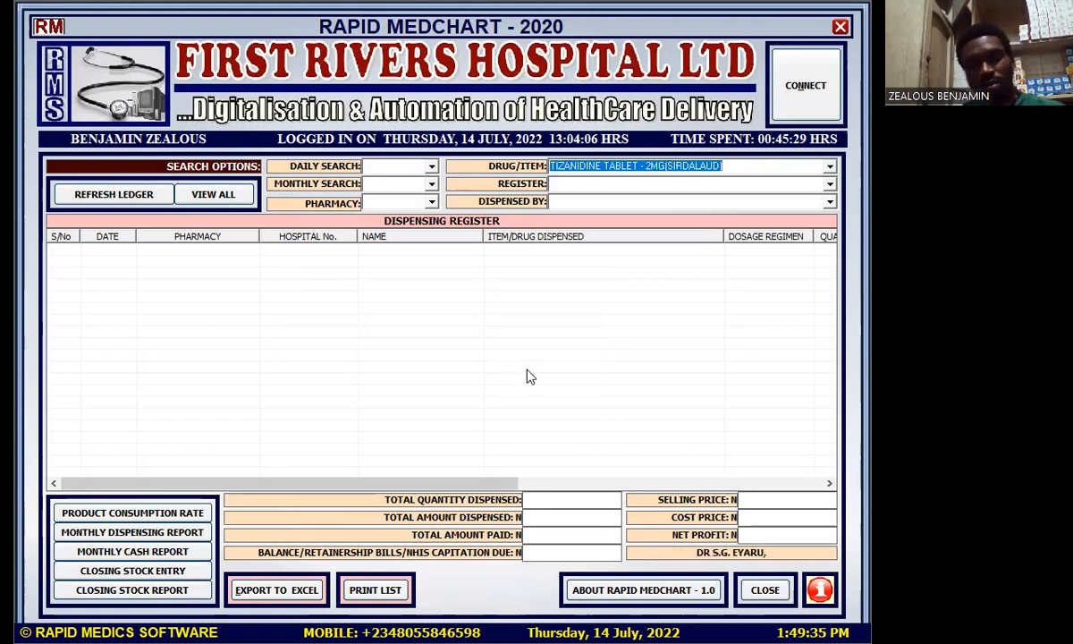
pyautogui.click(841, 27)
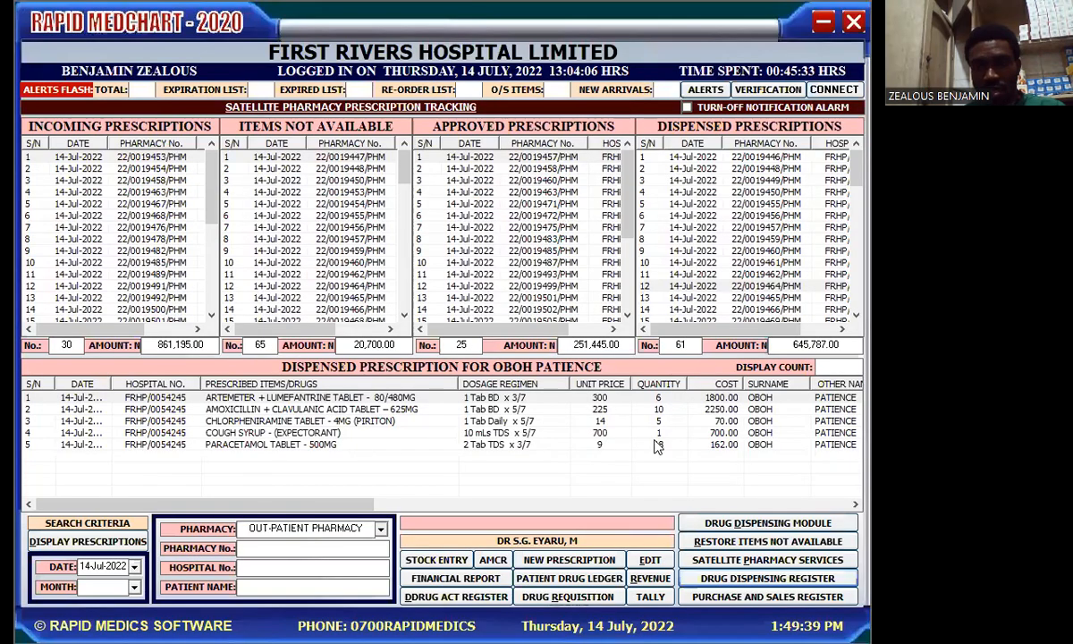
# Step: Open the purchase/sales register filtered to Tizanidine Tablet 2mg (Sirdalaud), dismissing the station warning
pyautogui.click(722, 597)
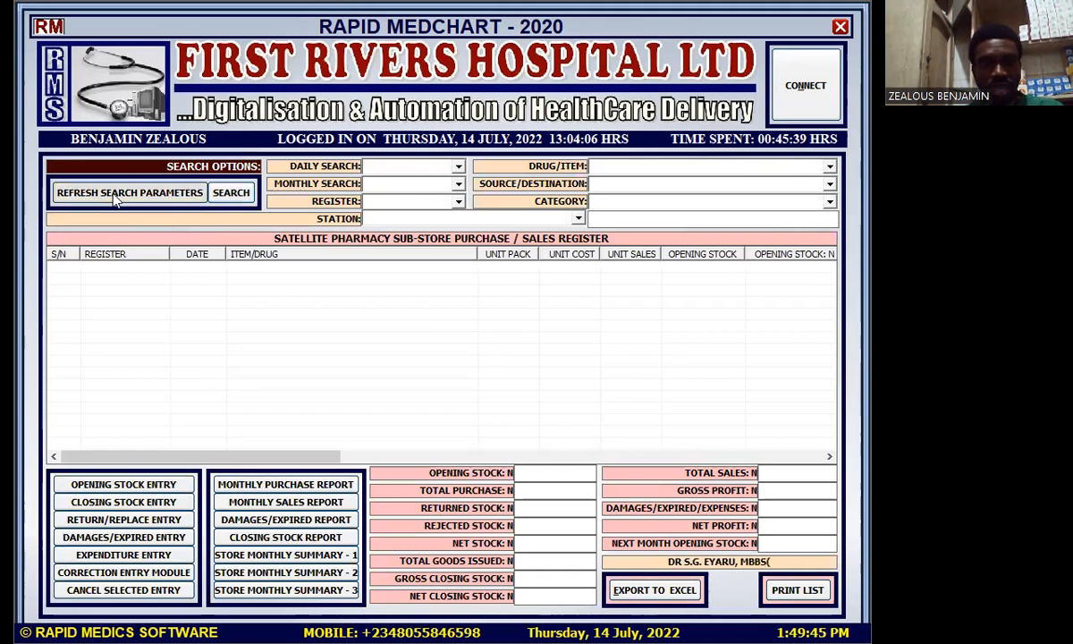
pyautogui.click(829, 167)
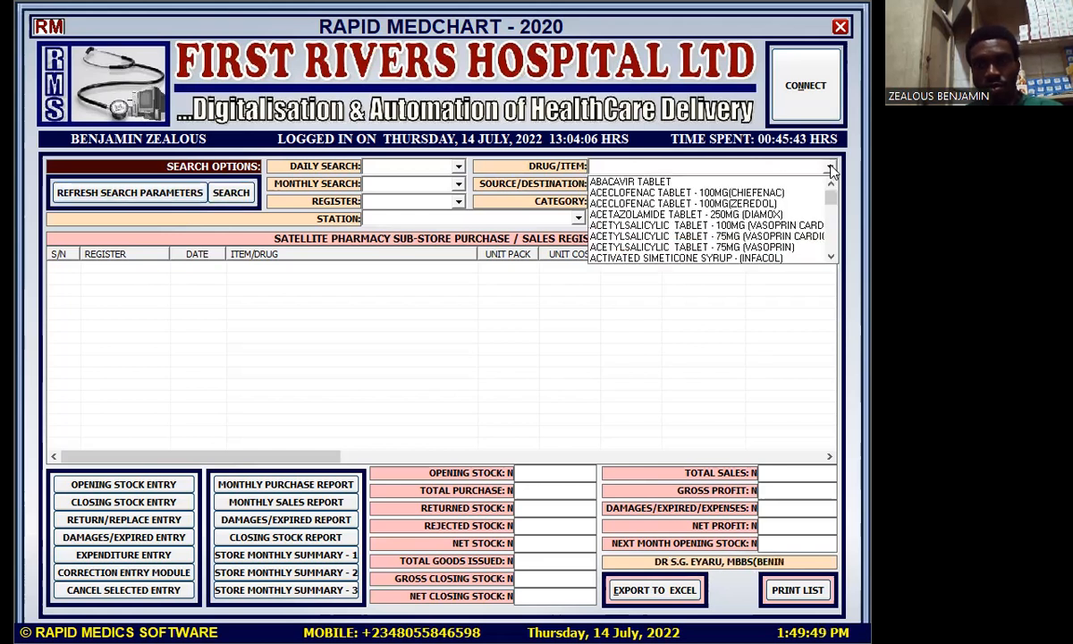
pyautogui.write('t')
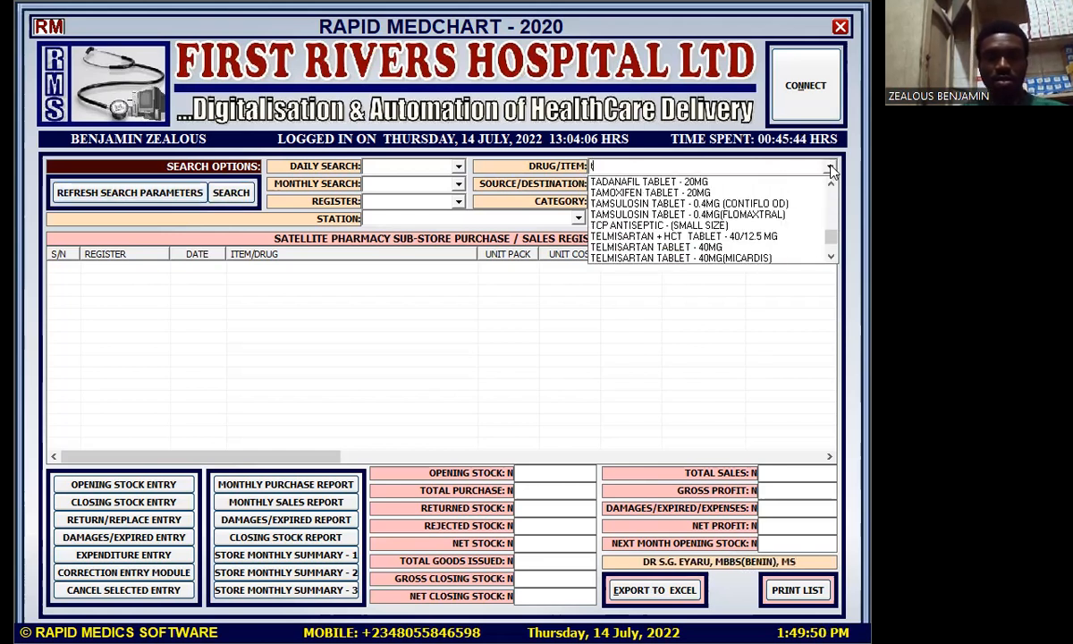
pyautogui.click(781, 181)
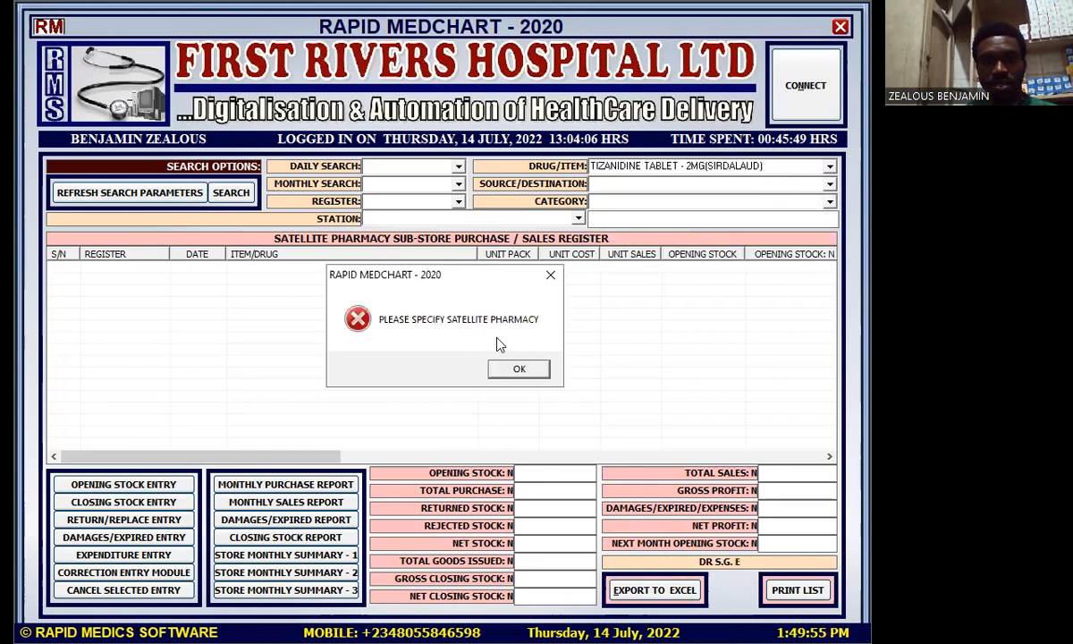
pyautogui.click(517, 369)
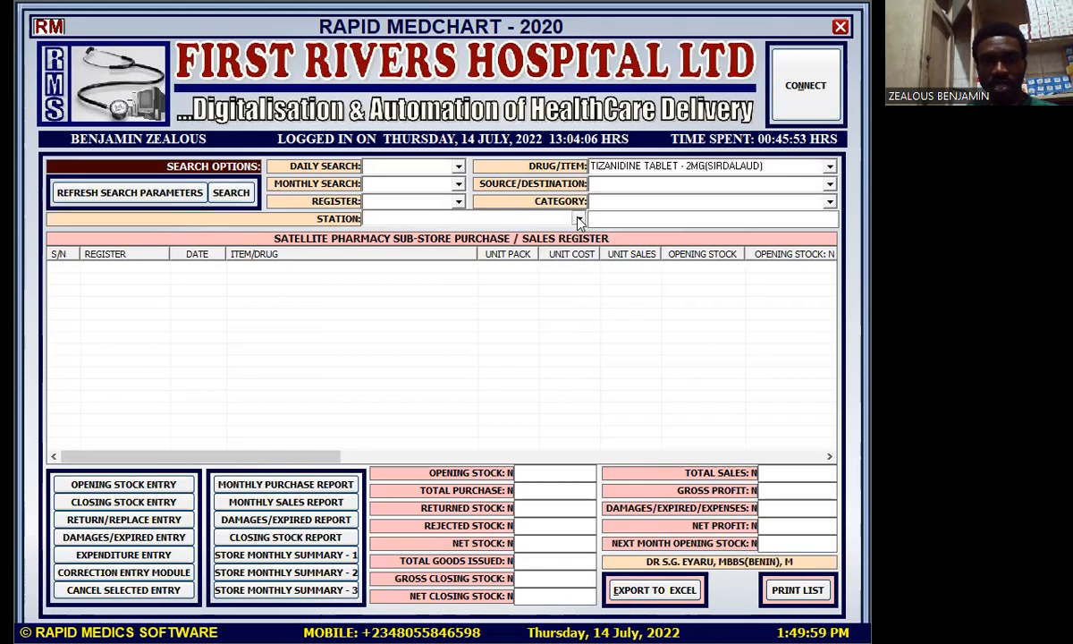
# Step: Set the station to OPD Satellite Pharmacy and scroll to the latest register entries
pyautogui.click(578, 219)
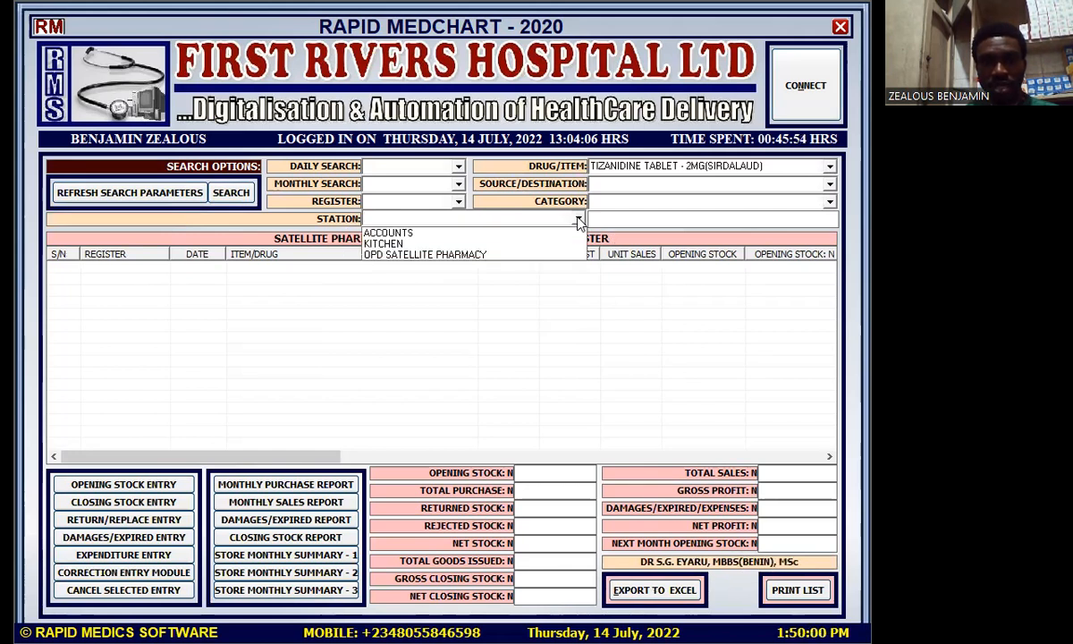
pyautogui.click(444, 262)
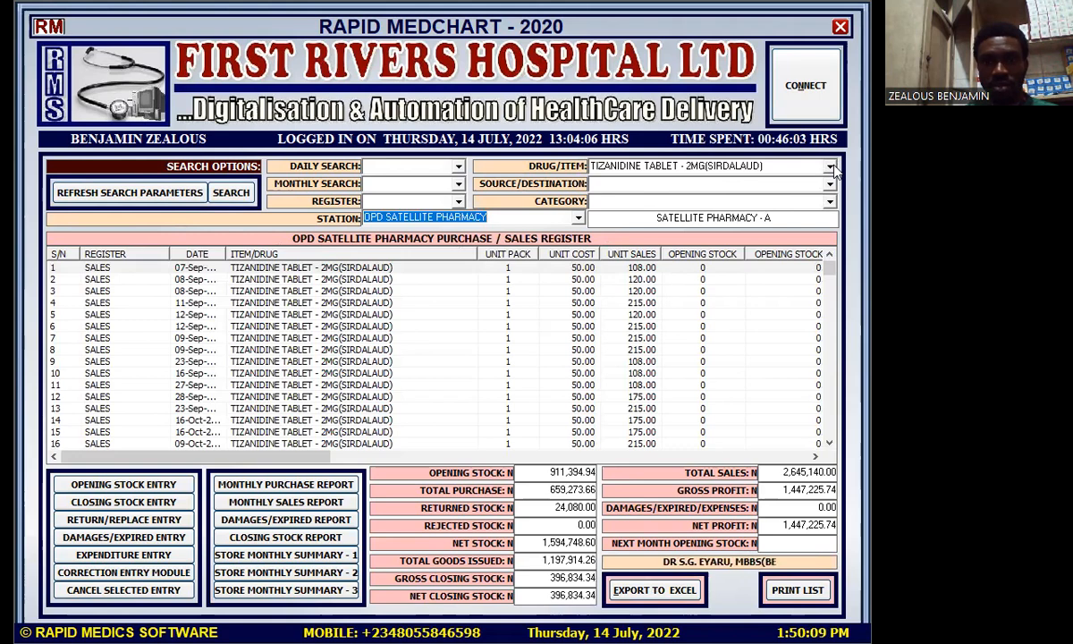
pyautogui.moveTo(830, 269); pyautogui.dragTo(827, 438)
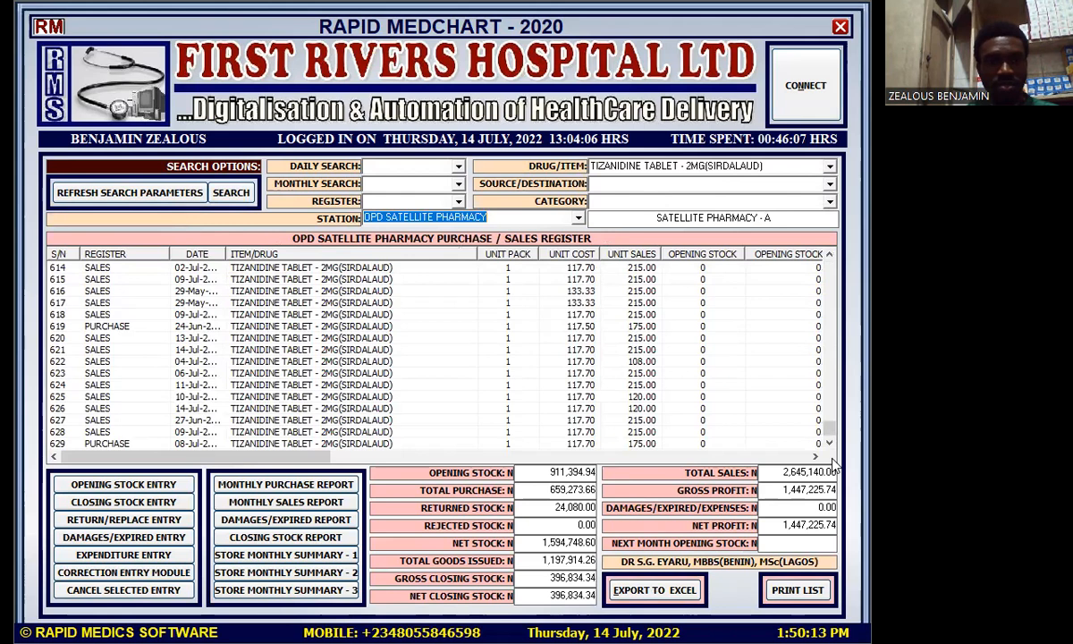
# Step: Sort the register by DATE and select the 14-Jul sales entries 621 and 626
pyautogui.click(197, 255)
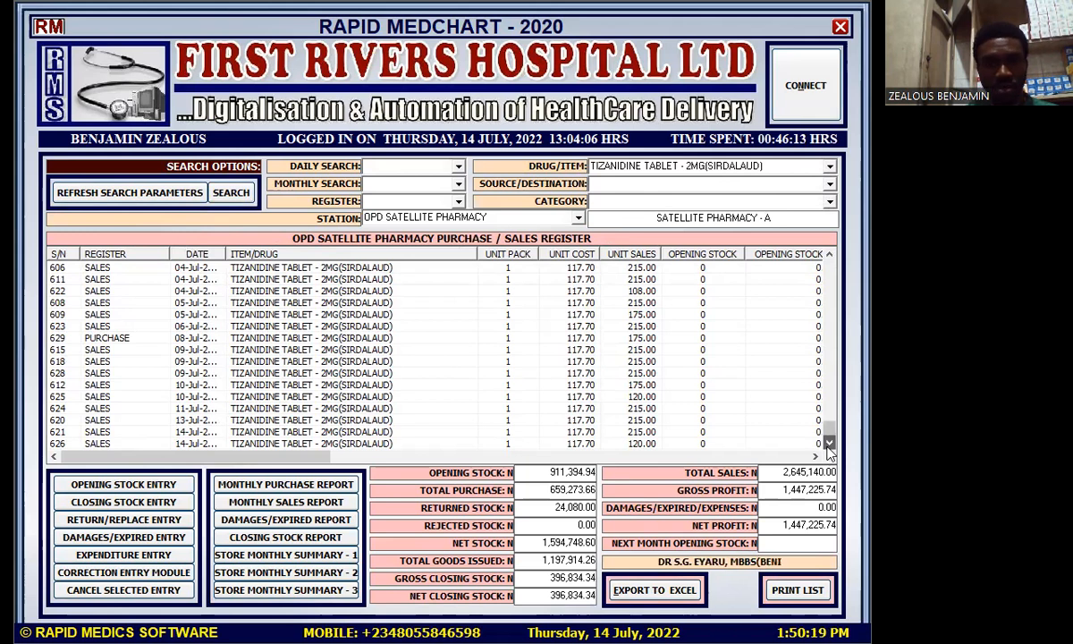
pyautogui.click(89, 433)
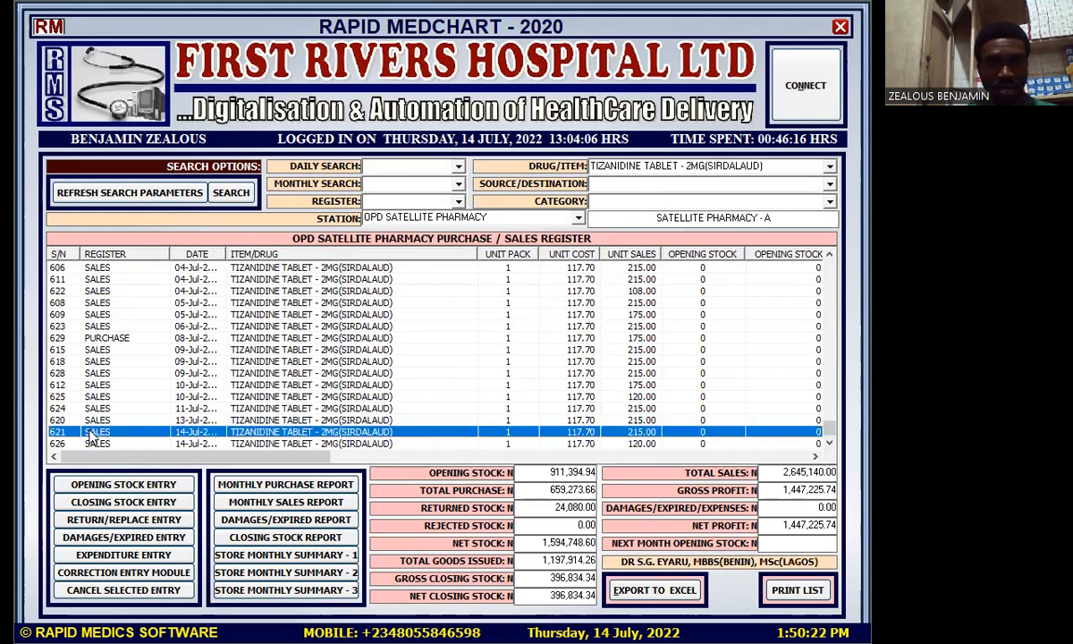
pyautogui.click(246, 445)
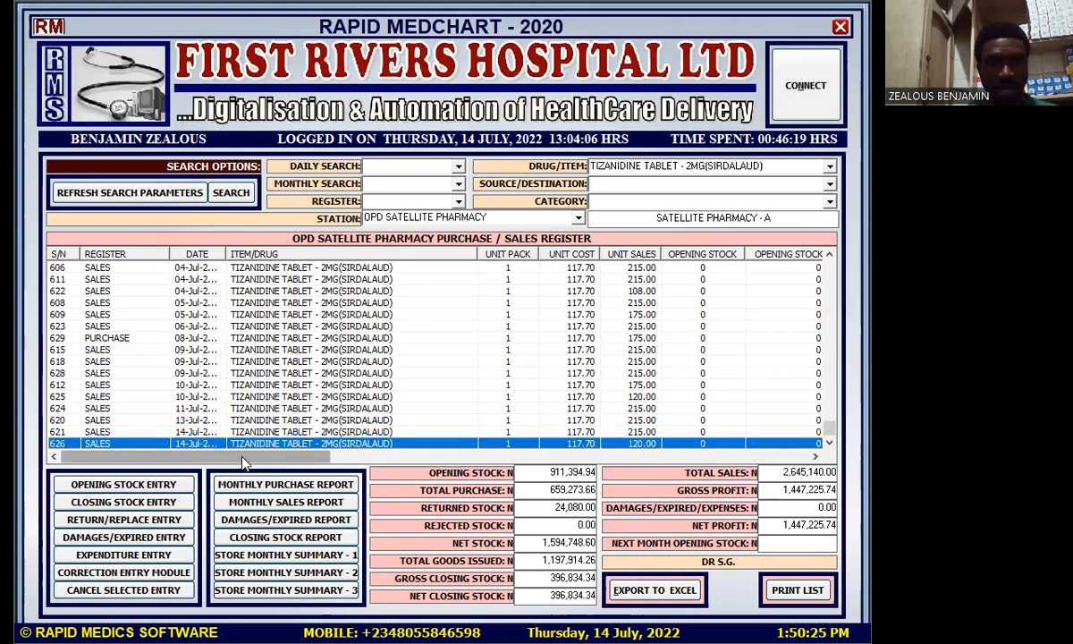
pyautogui.moveTo(243, 461); pyautogui.dragTo(343, 462)
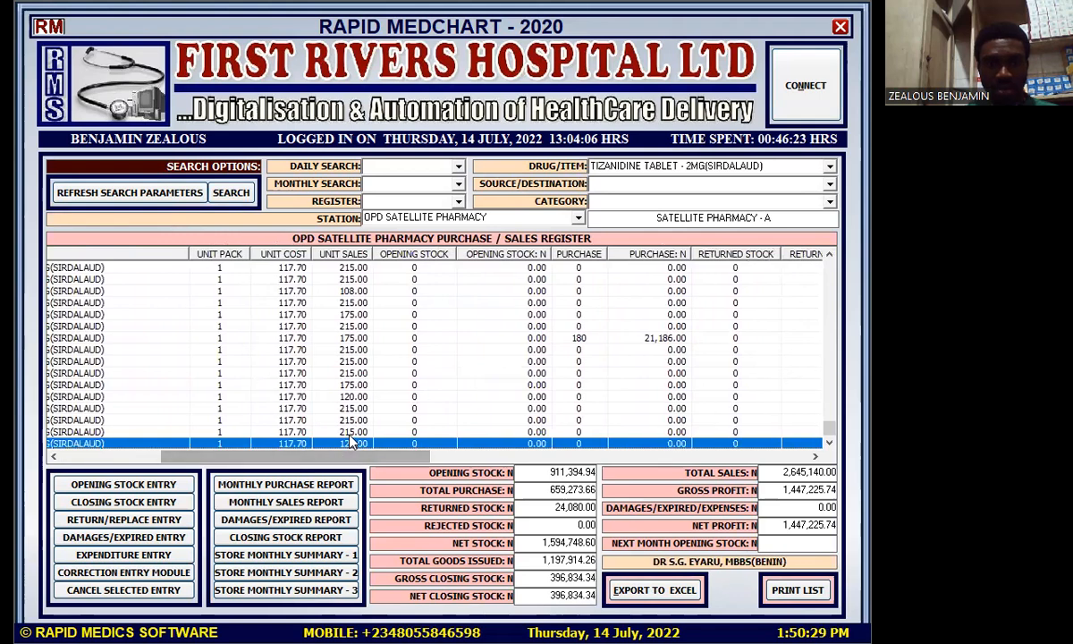
# Step: Reselect the last register entry and scroll across the sales and profit columns
pyautogui.click(350, 434)
pyautogui.click(347, 444)
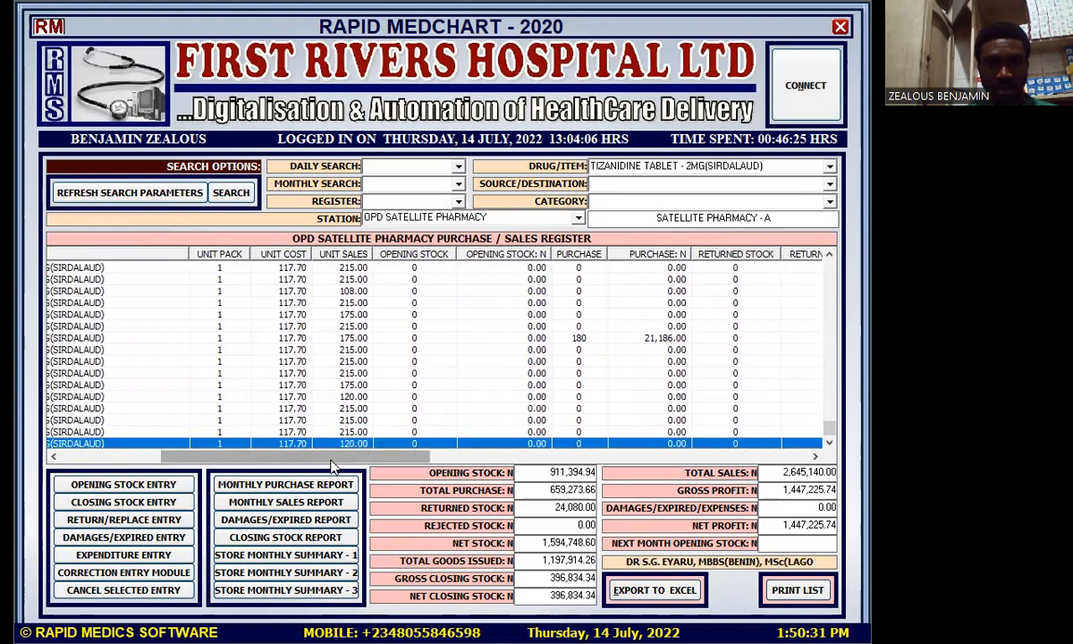
pyautogui.moveTo(332, 462); pyautogui.dragTo(554, 460)
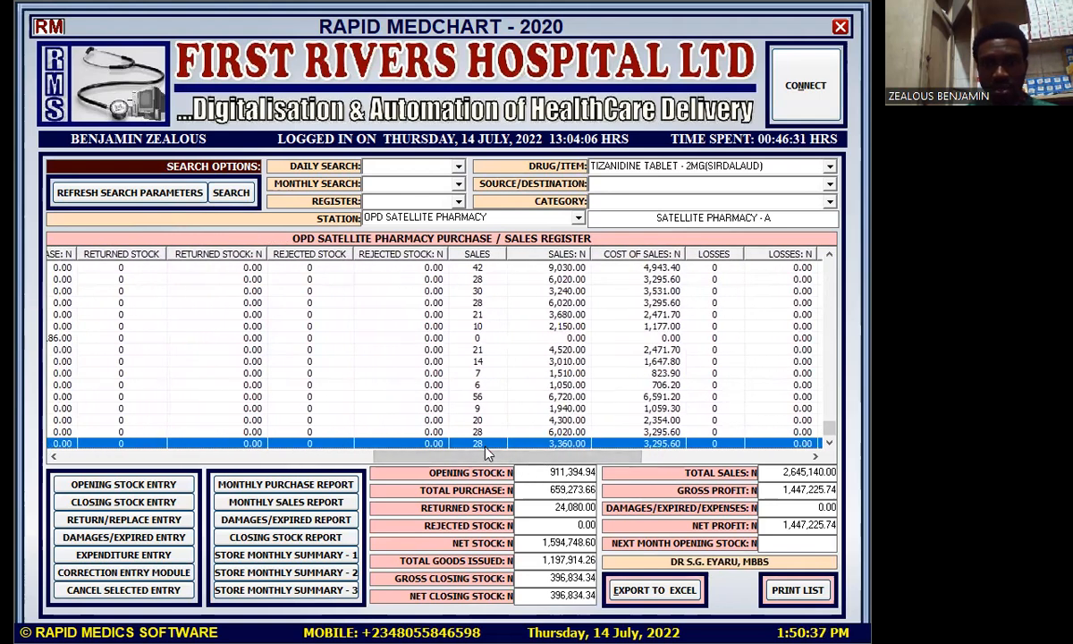
pyautogui.moveTo(490, 460); pyautogui.dragTo(585, 465)
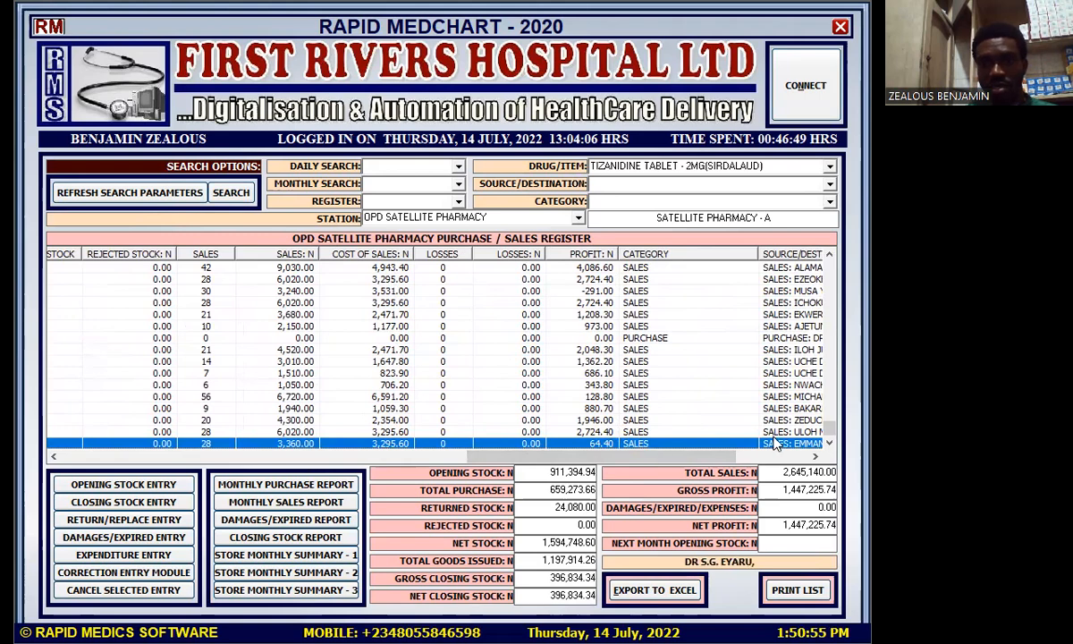
pyautogui.moveTo(742, 454); pyautogui.dragTo(814, 460)
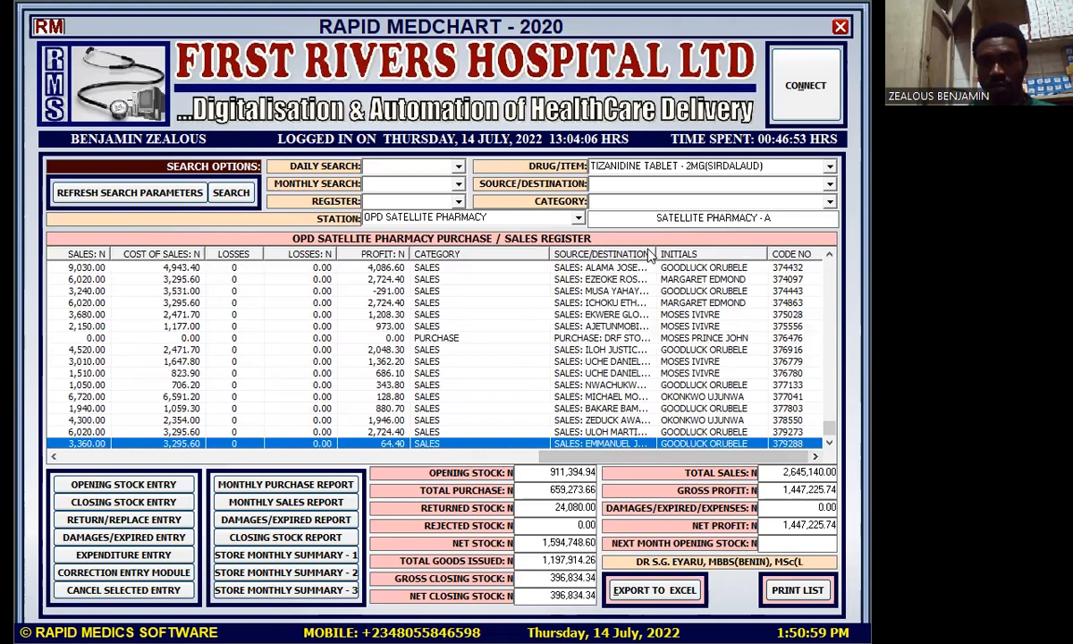
# Step: Widen the SOURCE/DESTINATION column and scroll the register back to the left
pyautogui.moveTo(656, 250); pyautogui.dragTo(707, 268)
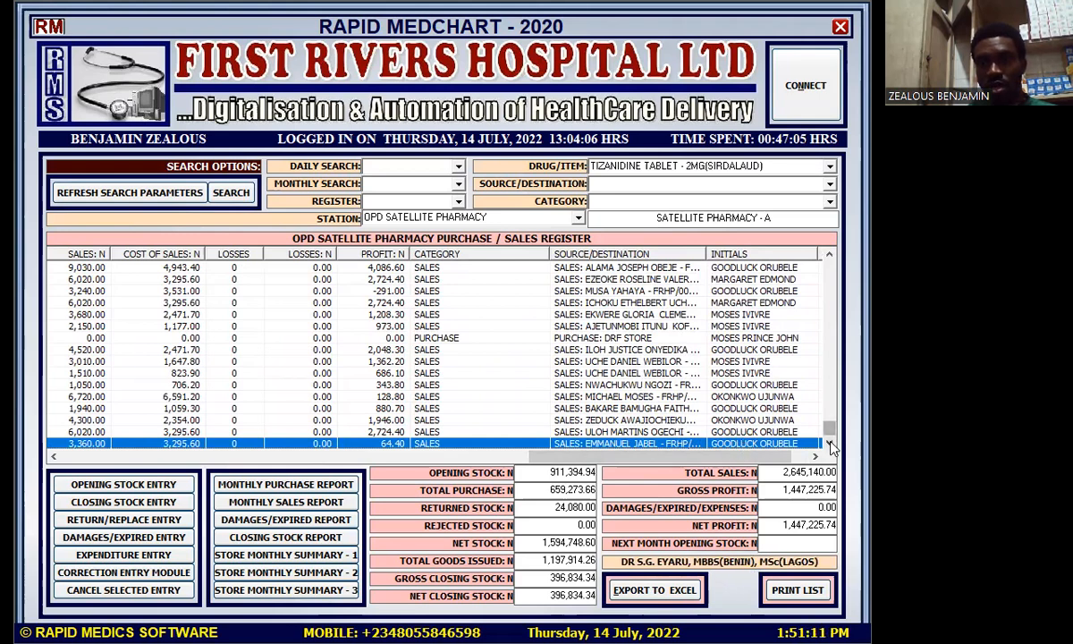
pyautogui.moveTo(756, 460); pyautogui.dragTo(777, 466)
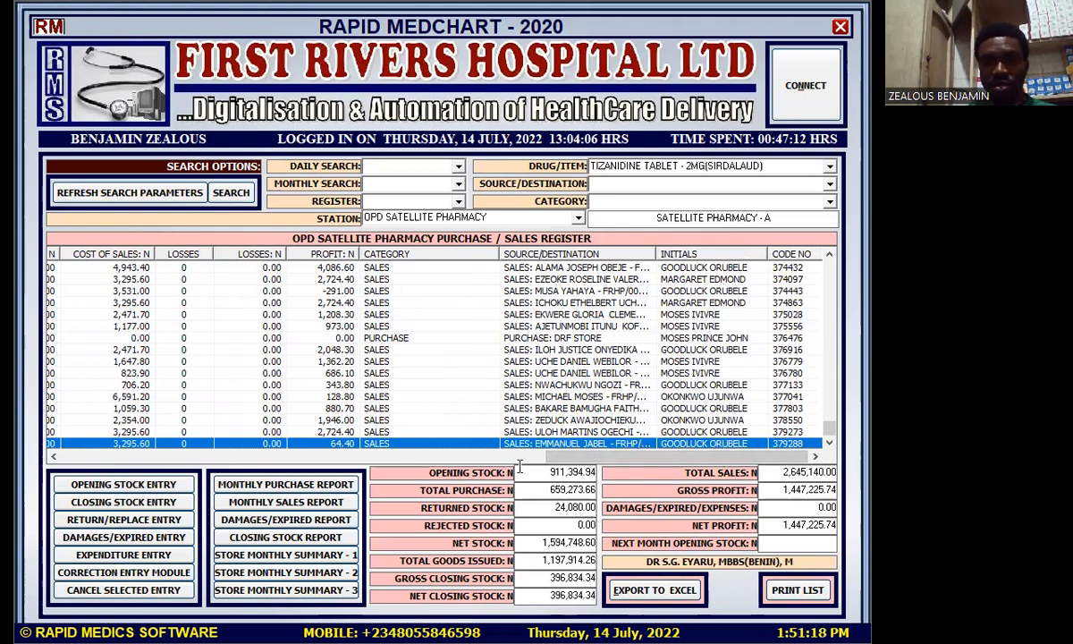
pyautogui.moveTo(560, 458)
pyautogui.mouseDown()
pyautogui.moveTo(69, 447)
pyautogui.moveTo(569, 475)
pyautogui.mouseUp()
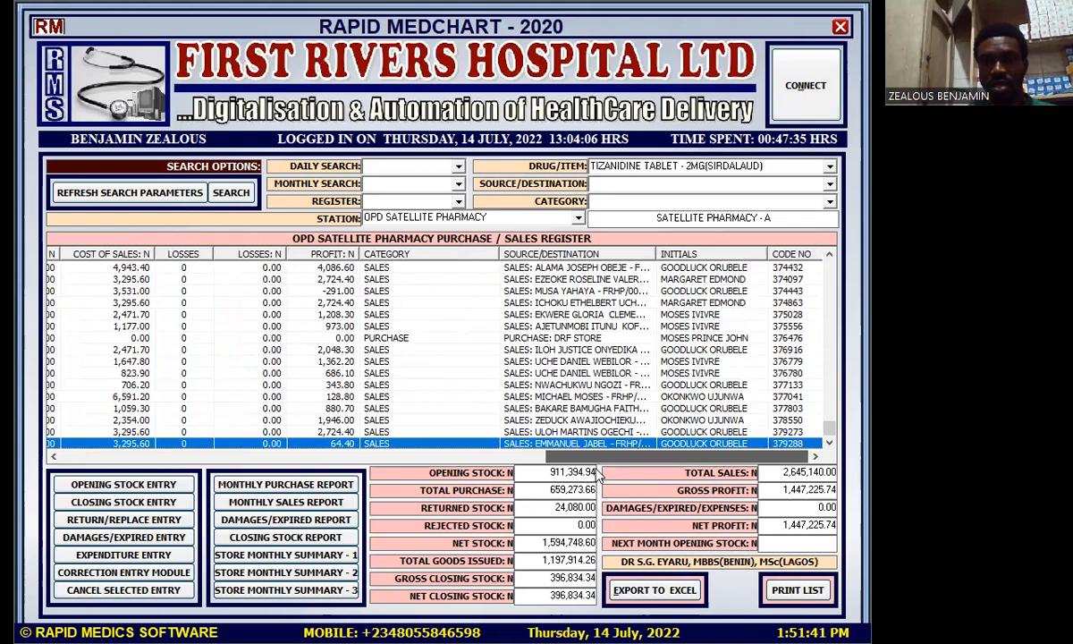
pyautogui.moveTo(599, 474); pyautogui.dragTo(67, 501)
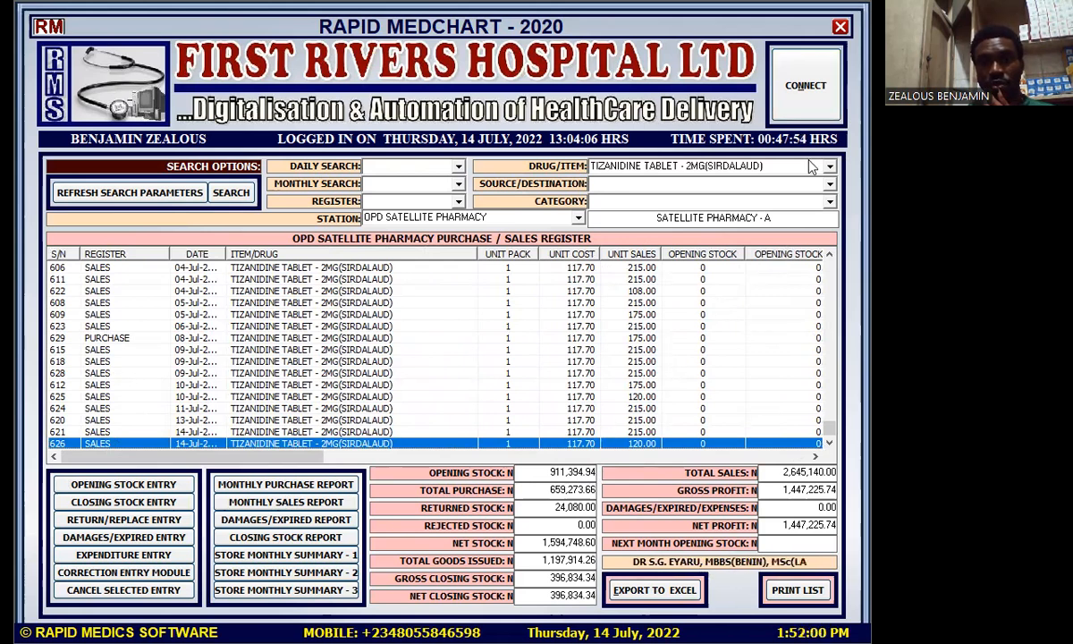
# Step: Close the Purchase/Sales Register and the Prescription Tracking window
pyautogui.click(841, 26)
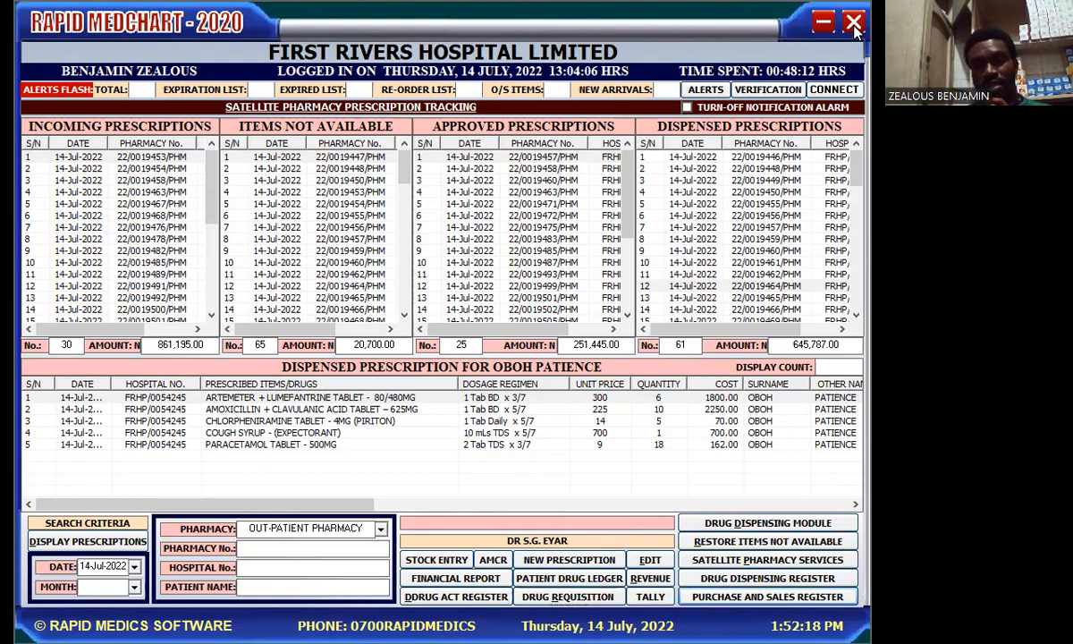
pyautogui.click(854, 24)
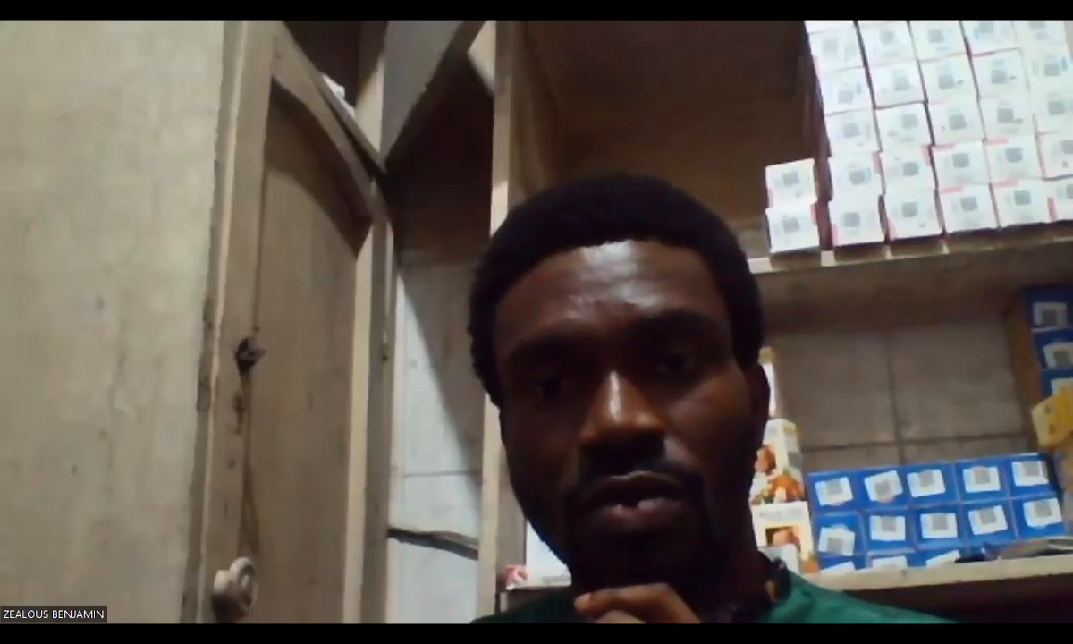